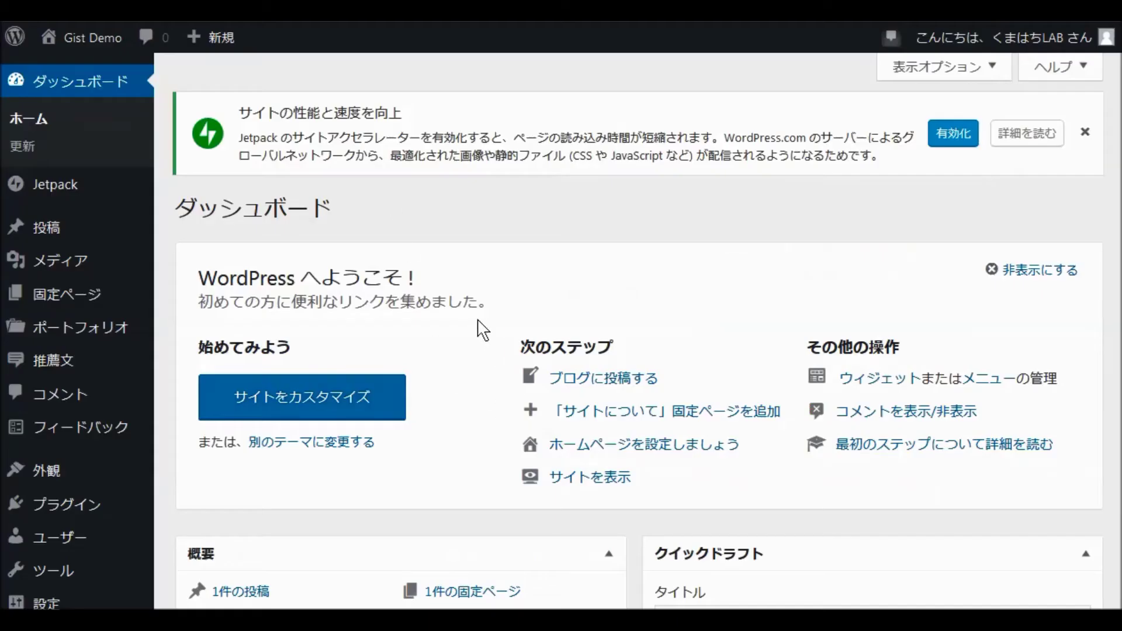
- Go from the dashboard to the Appearance themes page and start adding a new theme
{"action": "scroll", "coordinate": [485, 327], "scroll_direction": "down", "scroll_amount": 1}
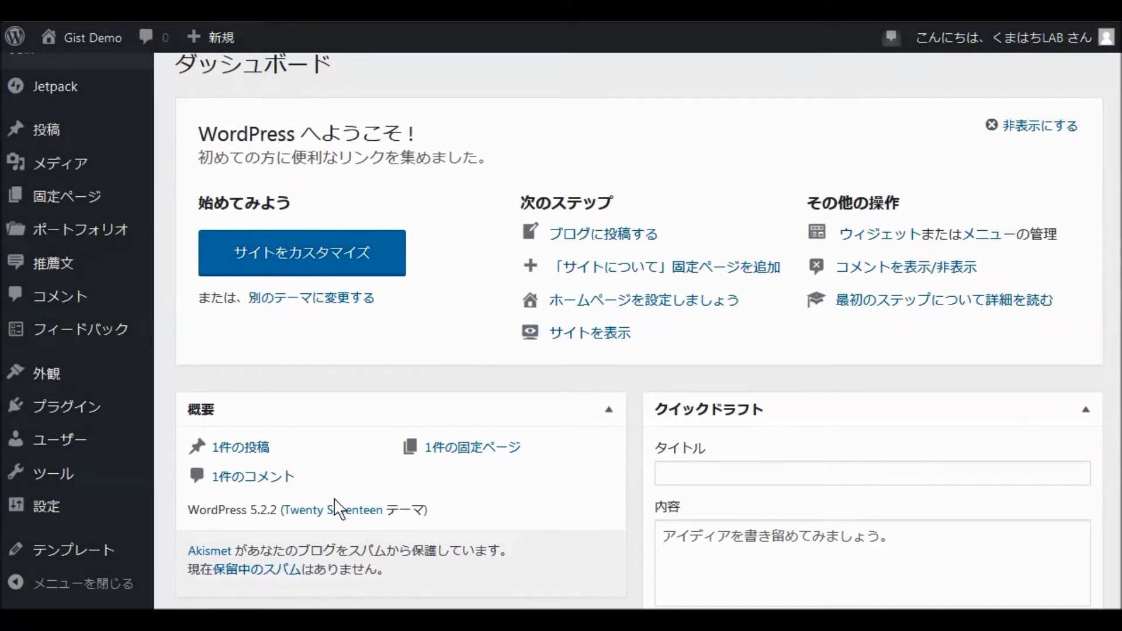
{"action": "scroll", "coordinate": [506, 472], "scroll_direction": "down", "scroll_amount": 3}
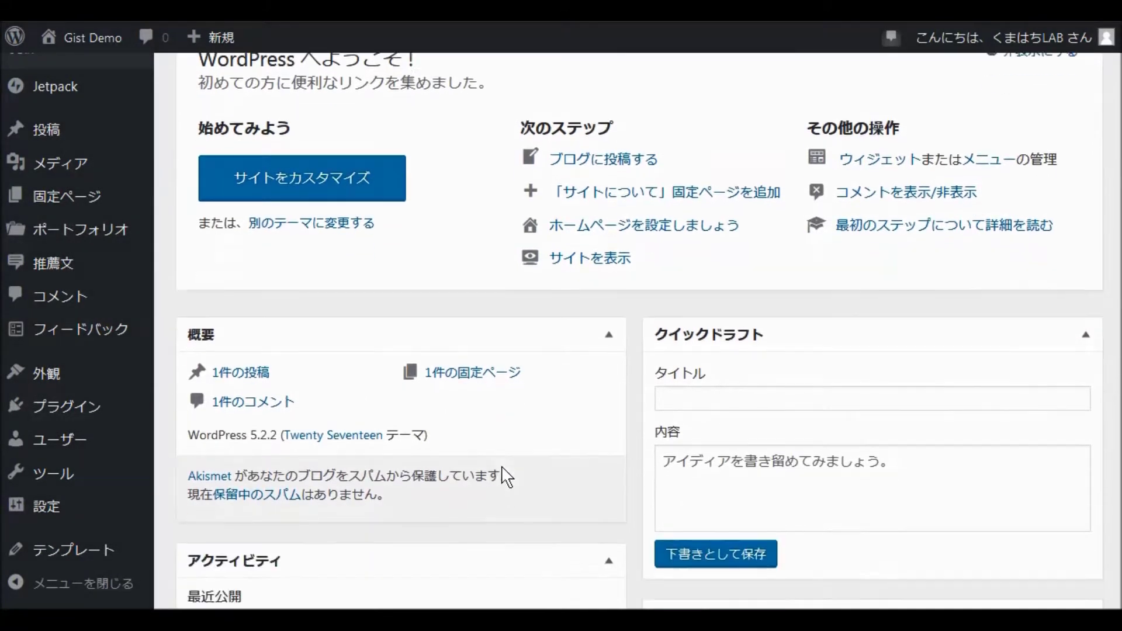
{"action": "mouse_move", "coordinate": [42, 376]}
{"action": "left_click", "coordinate": [42, 375]}
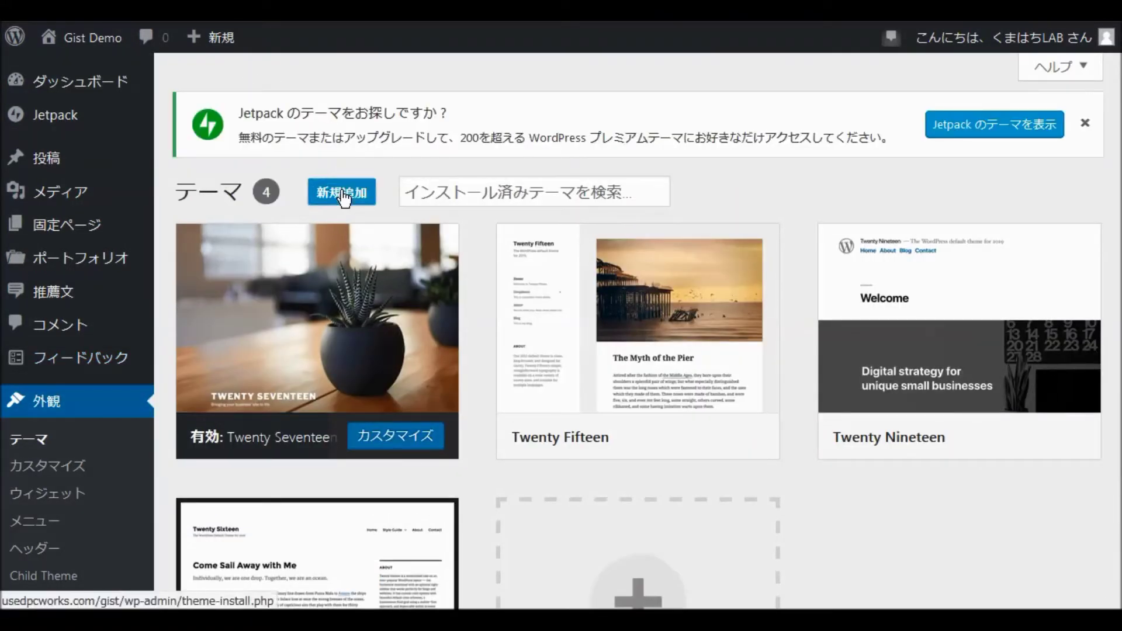
{"action": "left_click", "coordinate": [344, 197]}
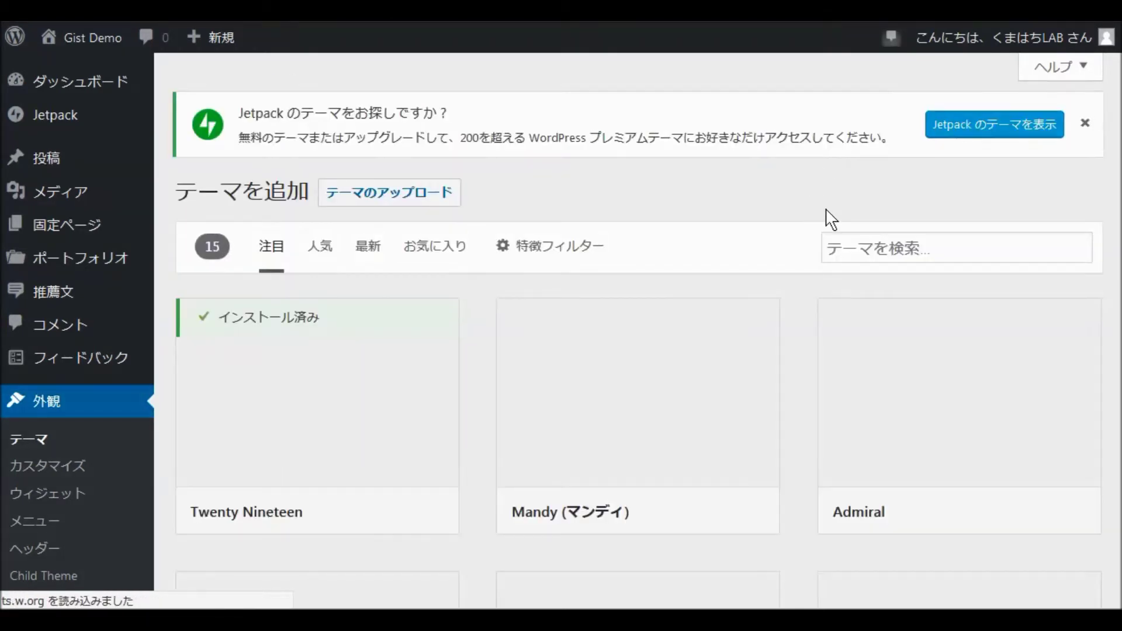
- Search the available themes for "gist"
{"action": "left_click", "coordinate": [861, 247]}
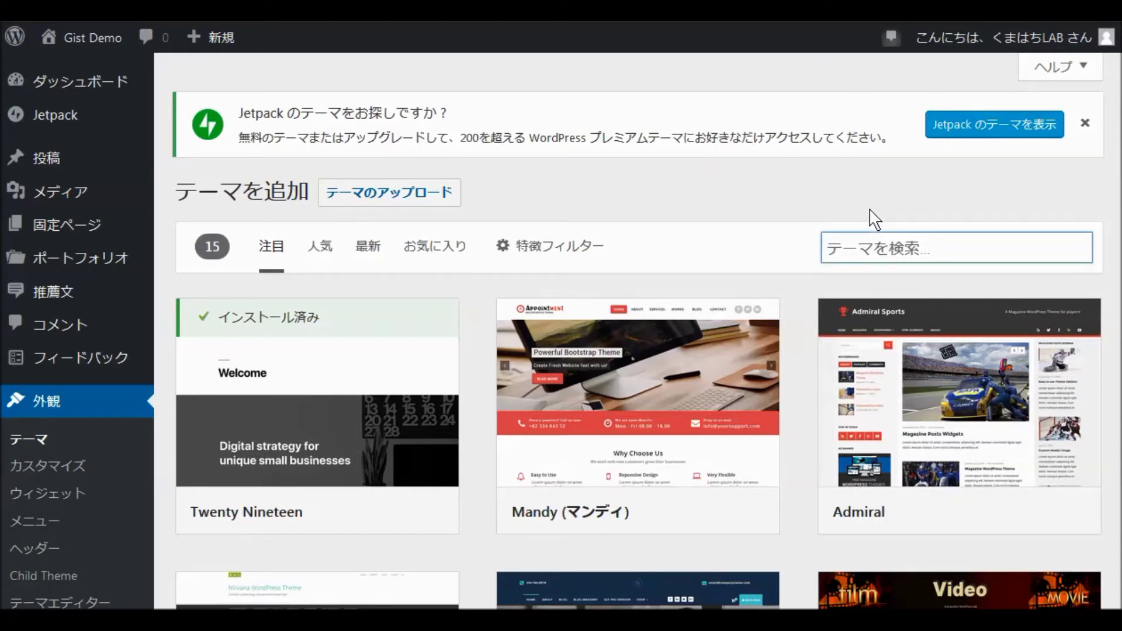
{"action": "type", "text": "ぎsｔ"}
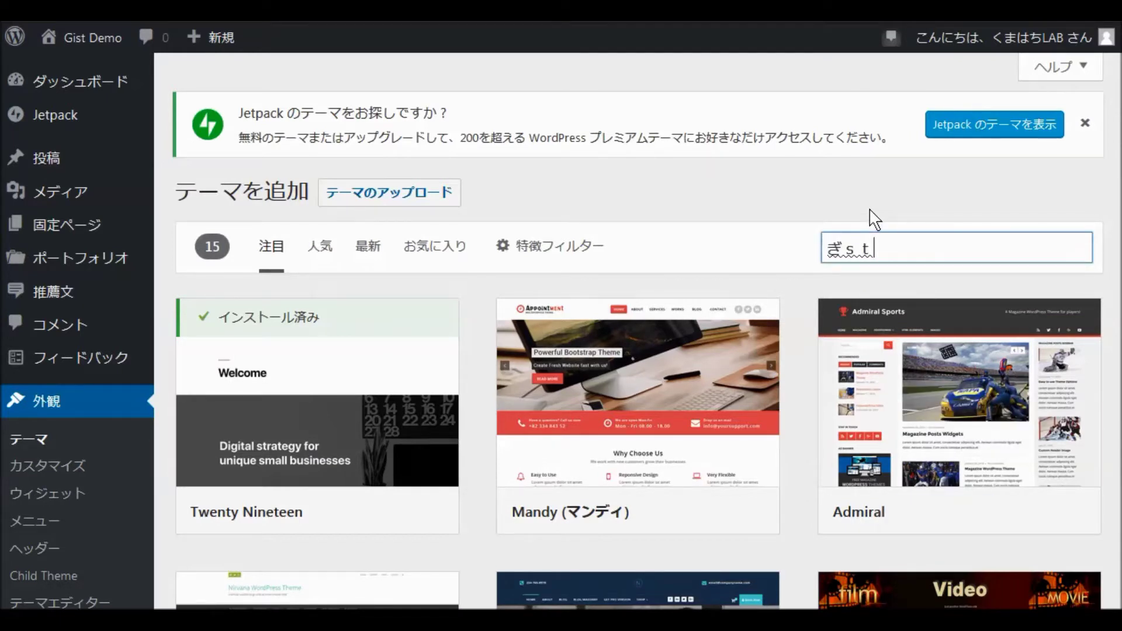
{"action": "type", "text": "st"}
{"action": "key", "text": "F10"}
{"action": "key", "text": "Return"}
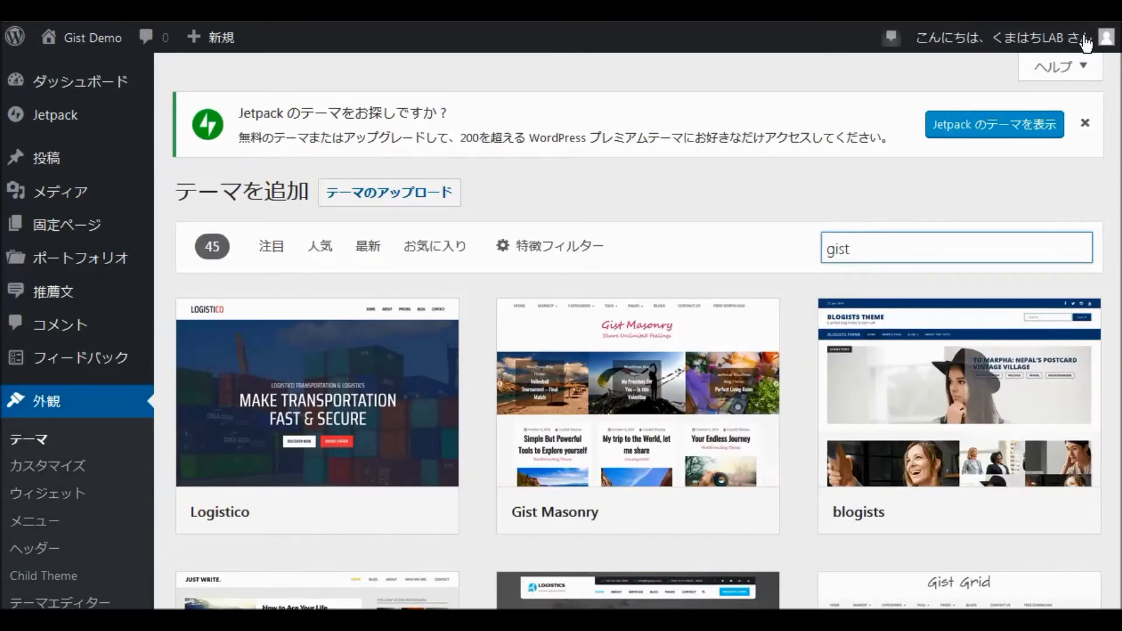
- Find the theme named exactly Gist among the search results, install it and activate it on the site
{"action": "mouse_move", "coordinate": [531, 351]}
{"action": "scroll", "coordinate": [508, 353], "scroll_direction": "down", "scroll_amount": 5}
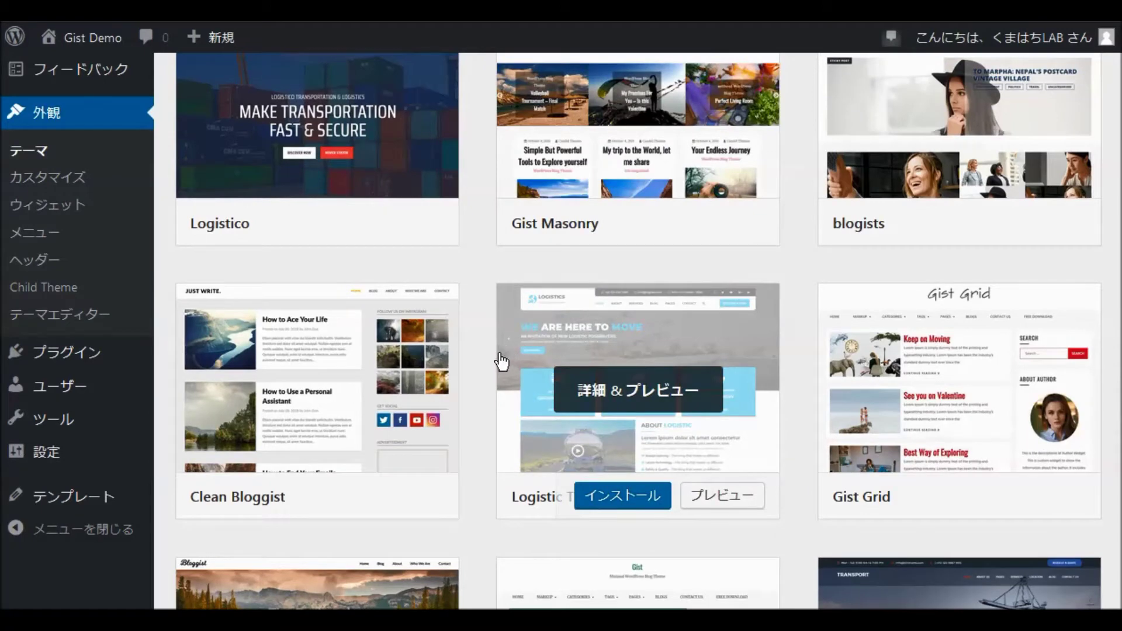
{"action": "scroll", "coordinate": [506, 358], "scroll_direction": "down", "scroll_amount": 5}
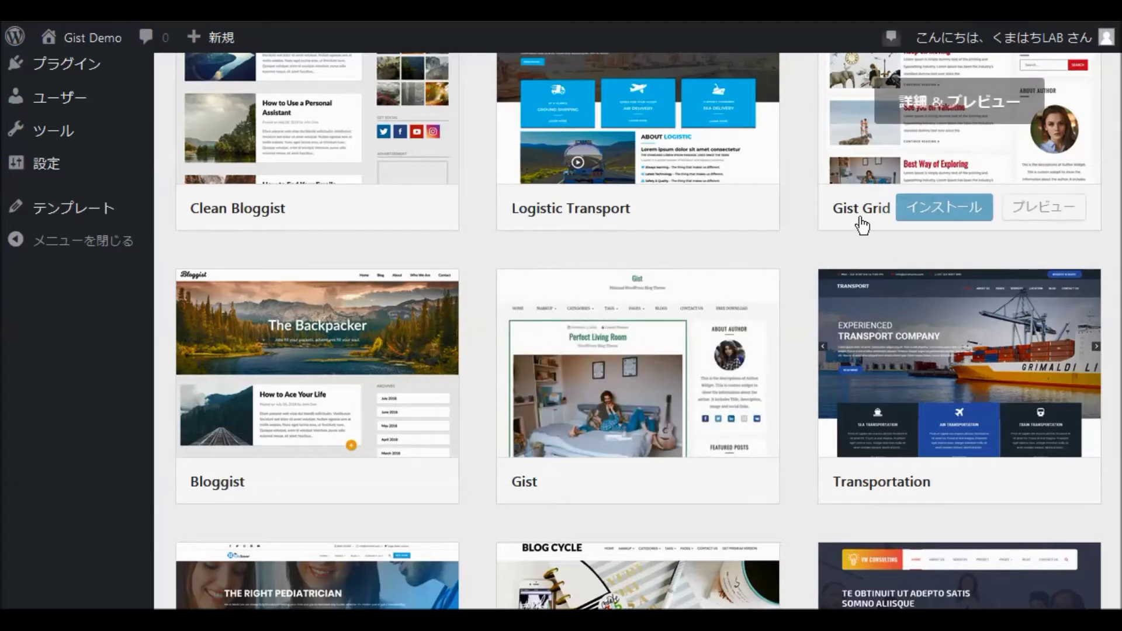
{"action": "scroll", "coordinate": [877, 234], "scroll_direction": "up", "scroll_amount": 2}
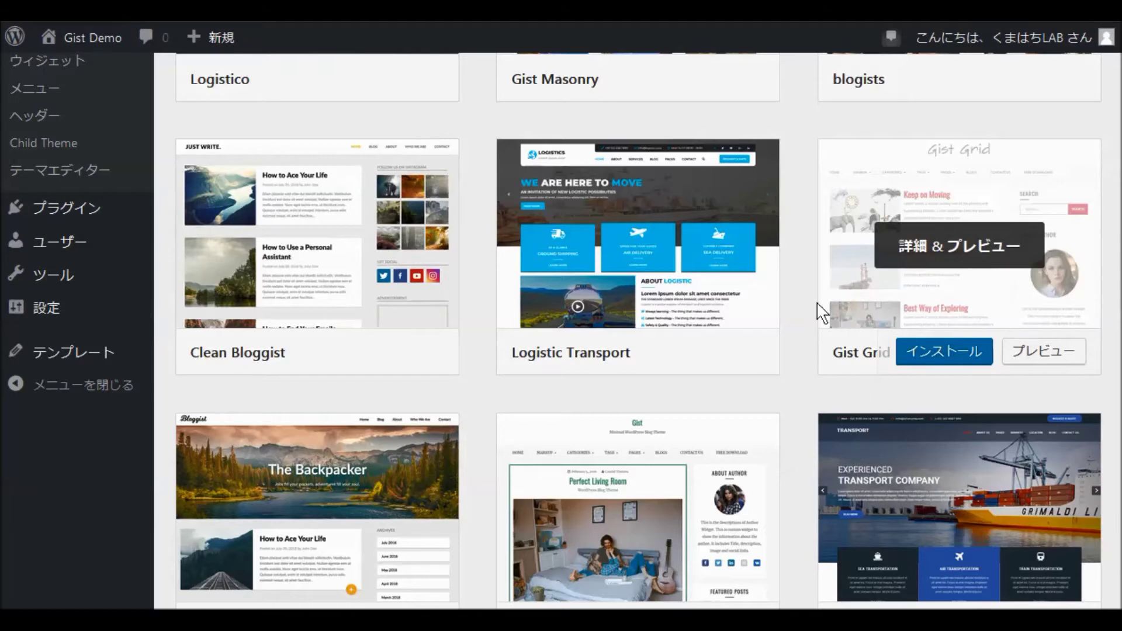
{"action": "scroll", "coordinate": [799, 298], "scroll_direction": "down", "scroll_amount": 7}
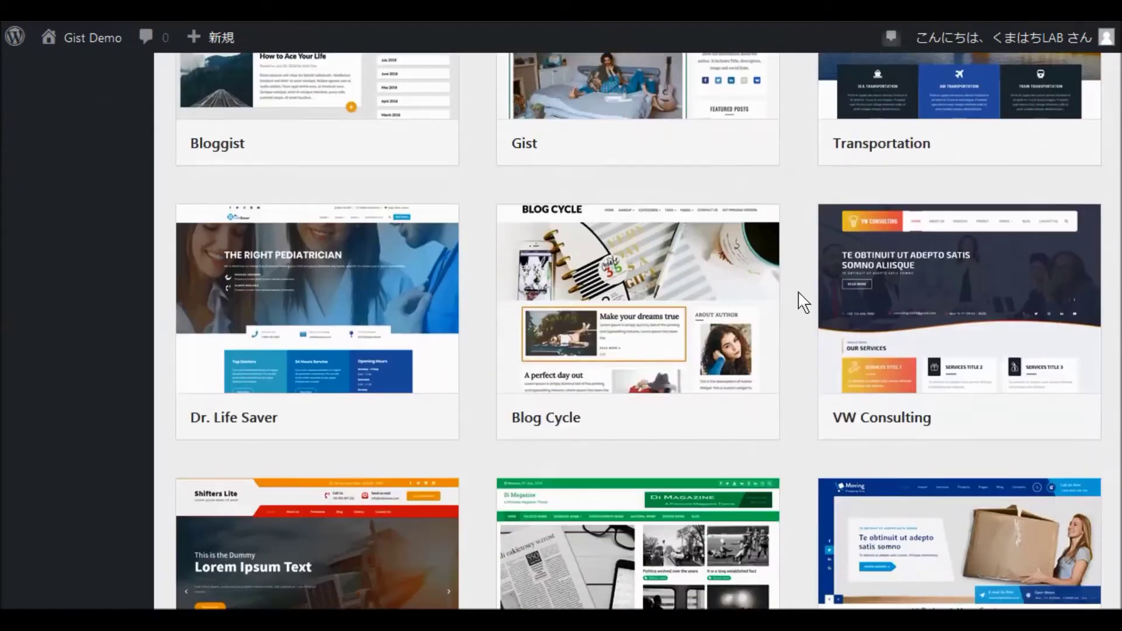
{"action": "scroll", "coordinate": [802, 301], "scroll_direction": "down", "scroll_amount": 2}
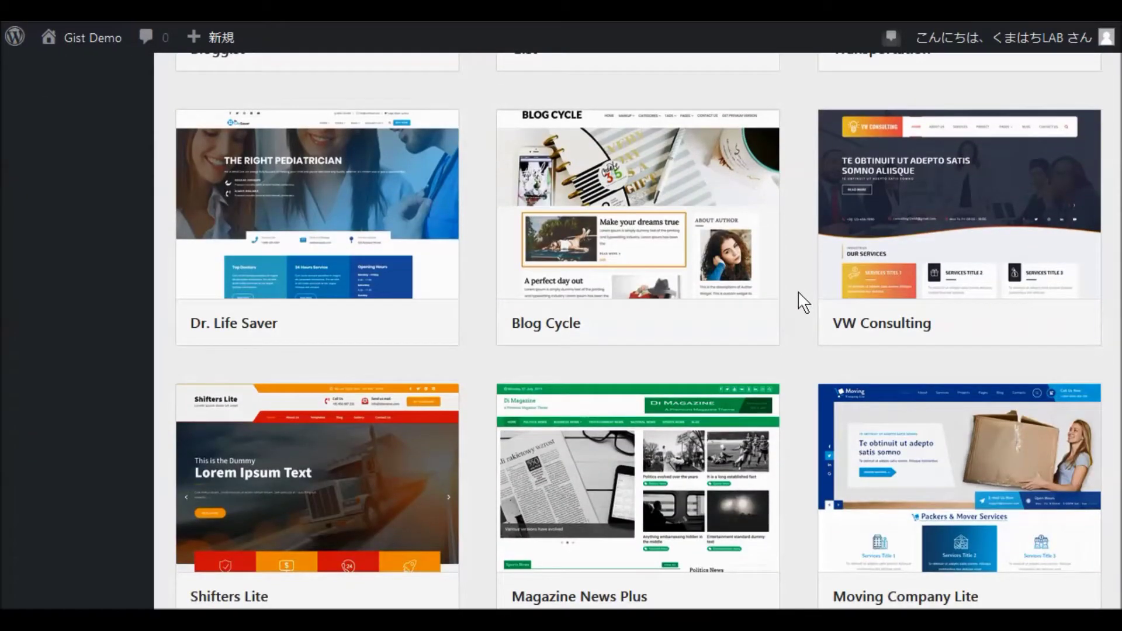
{"action": "mouse_move", "coordinate": [672, 351]}
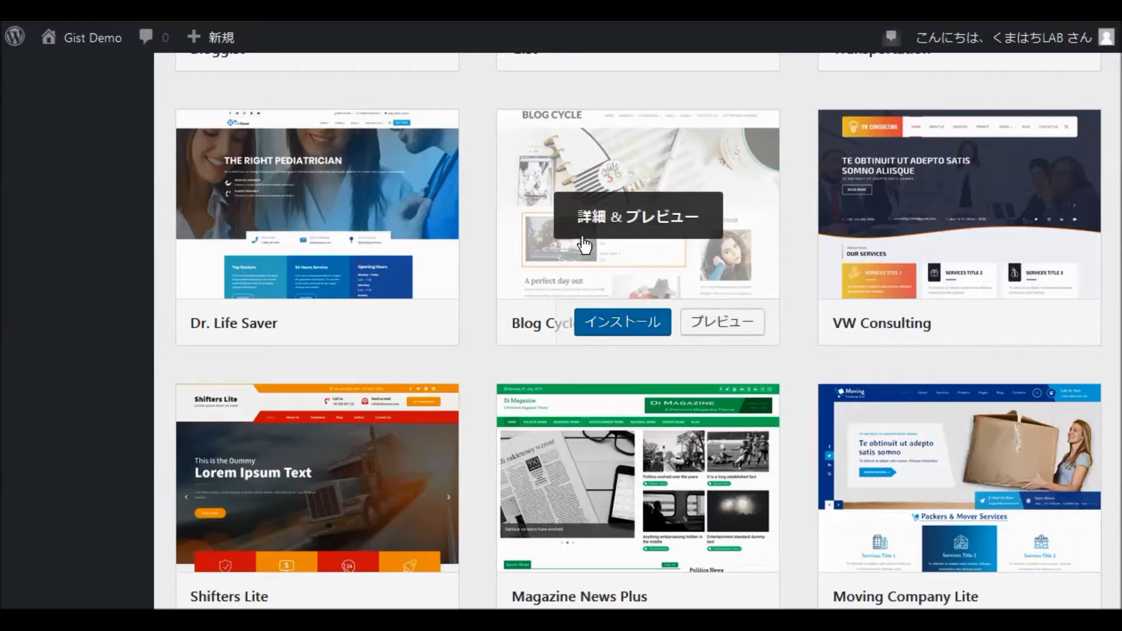
{"action": "scroll", "coordinate": [591, 240], "scroll_direction": "up", "scroll_amount": 5}
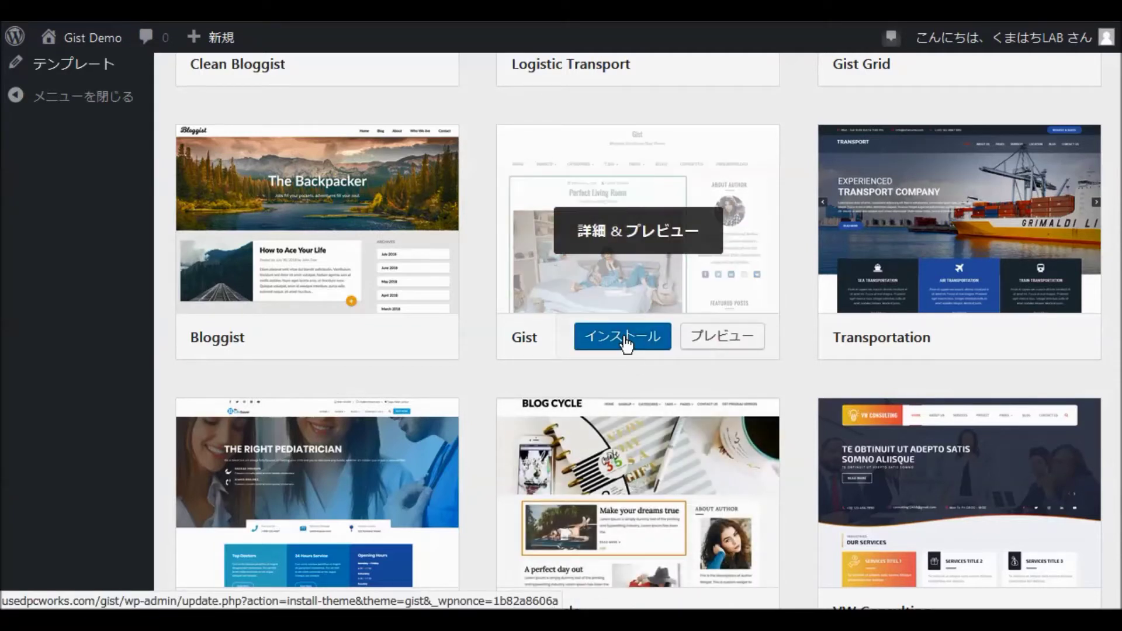
{"action": "left_click", "coordinate": [627, 343]}
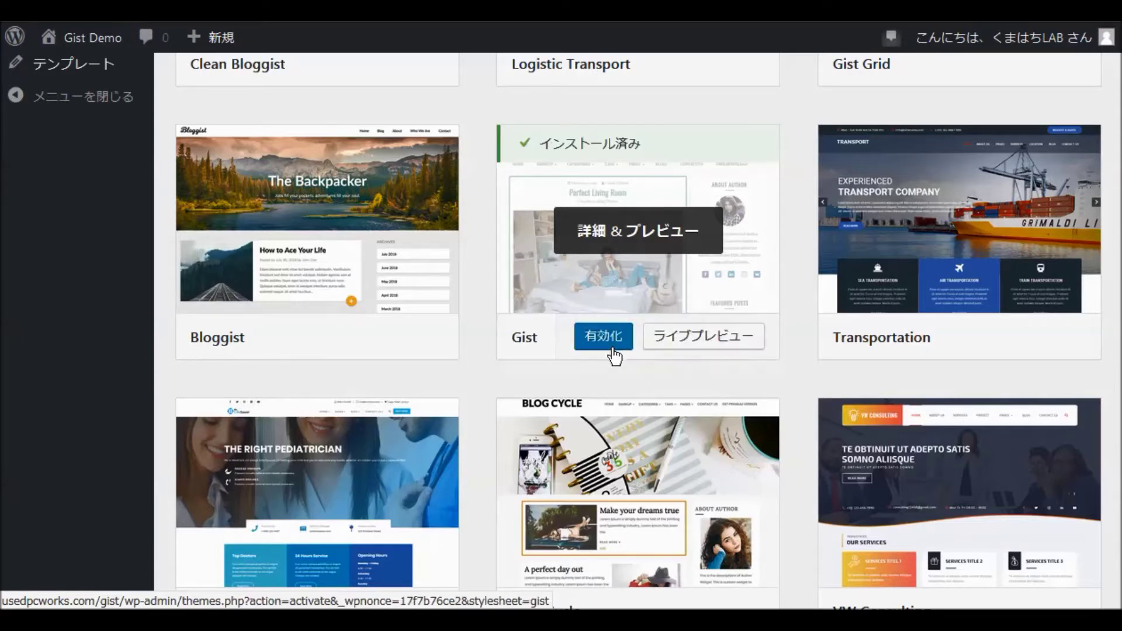
{"action": "left_click", "coordinate": [606, 346]}
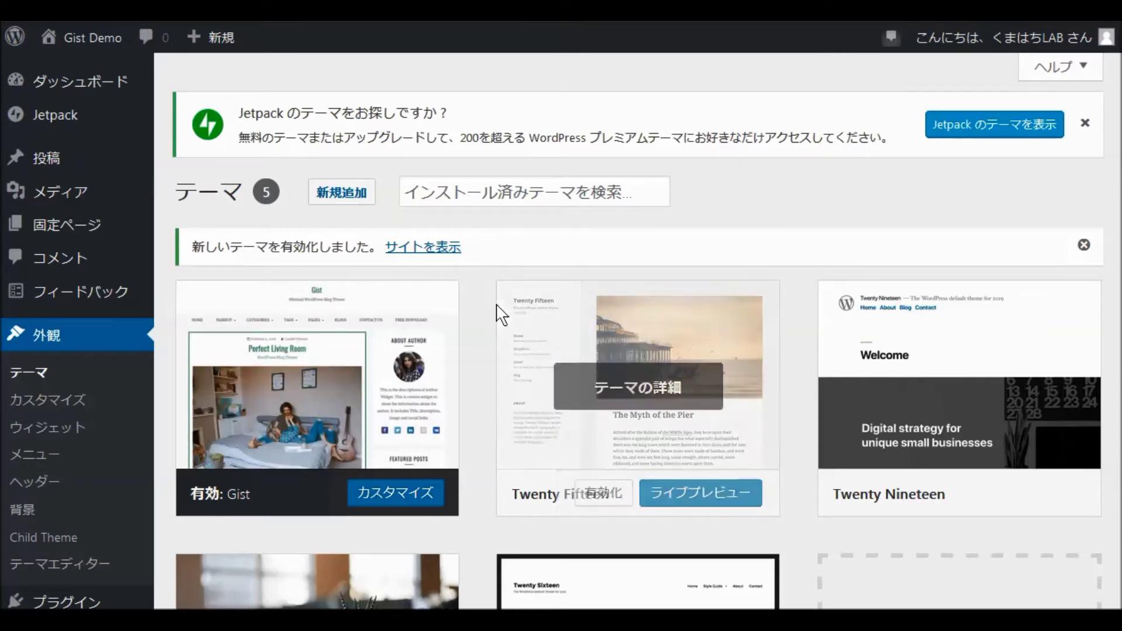
- Look over the installed themes and open the Child Theme creation form for the active Gist theme
{"action": "scroll", "coordinate": [489, 319], "scroll_direction": "down", "scroll_amount": 5}
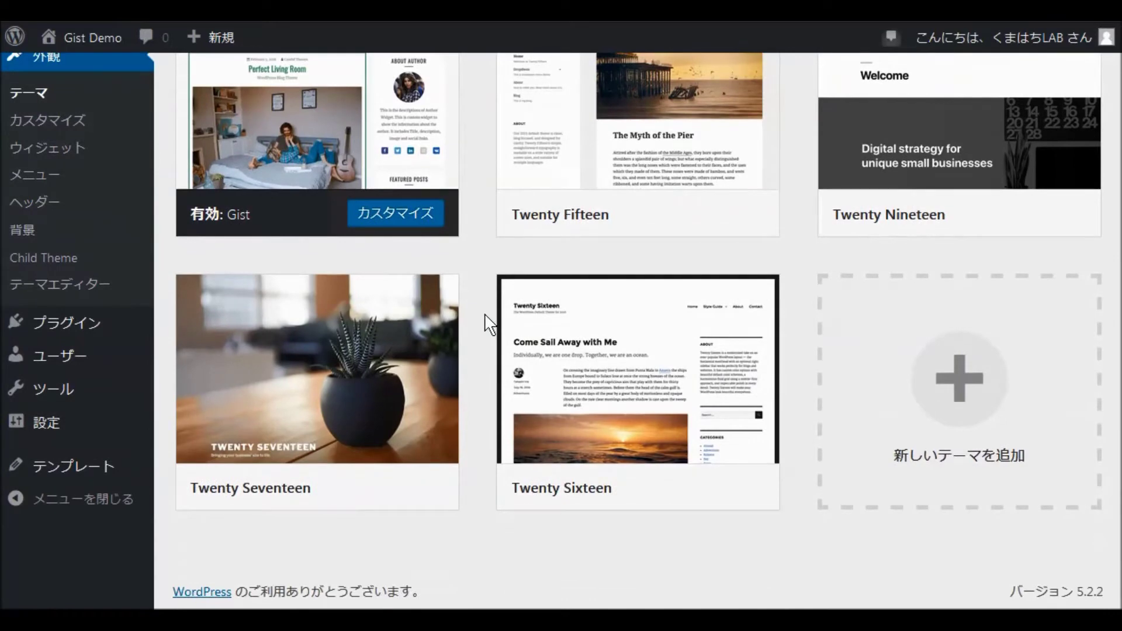
{"action": "scroll", "coordinate": [489, 323], "scroll_direction": "up", "scroll_amount": 5}
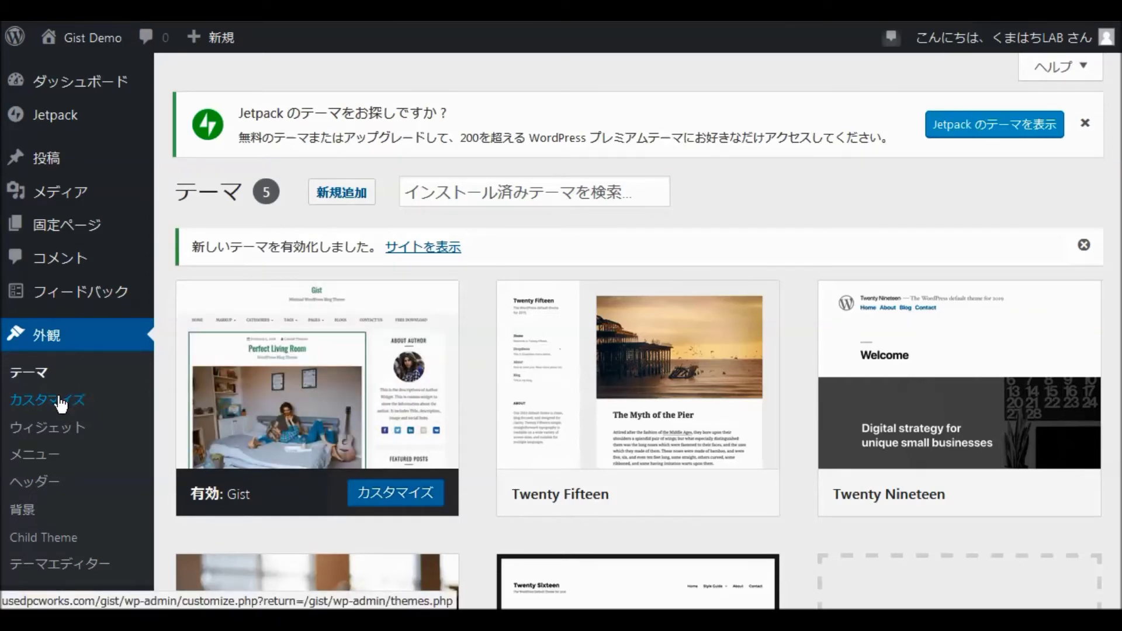
{"action": "scroll", "coordinate": [259, 281], "scroll_direction": "down", "scroll_amount": 5}
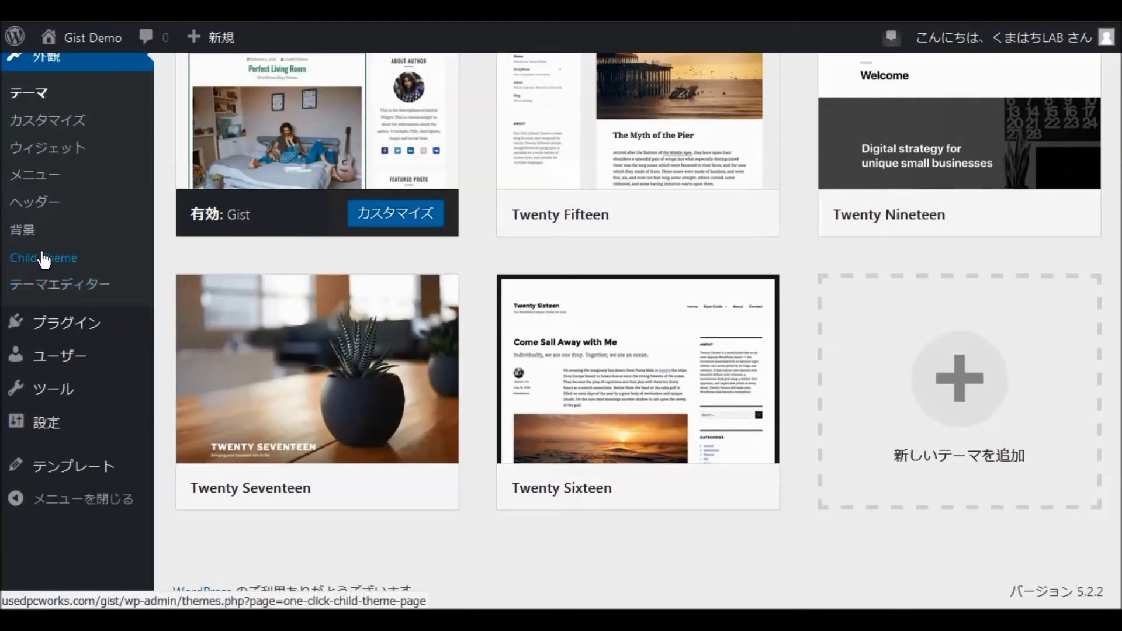
{"action": "left_click", "coordinate": [43, 258]}
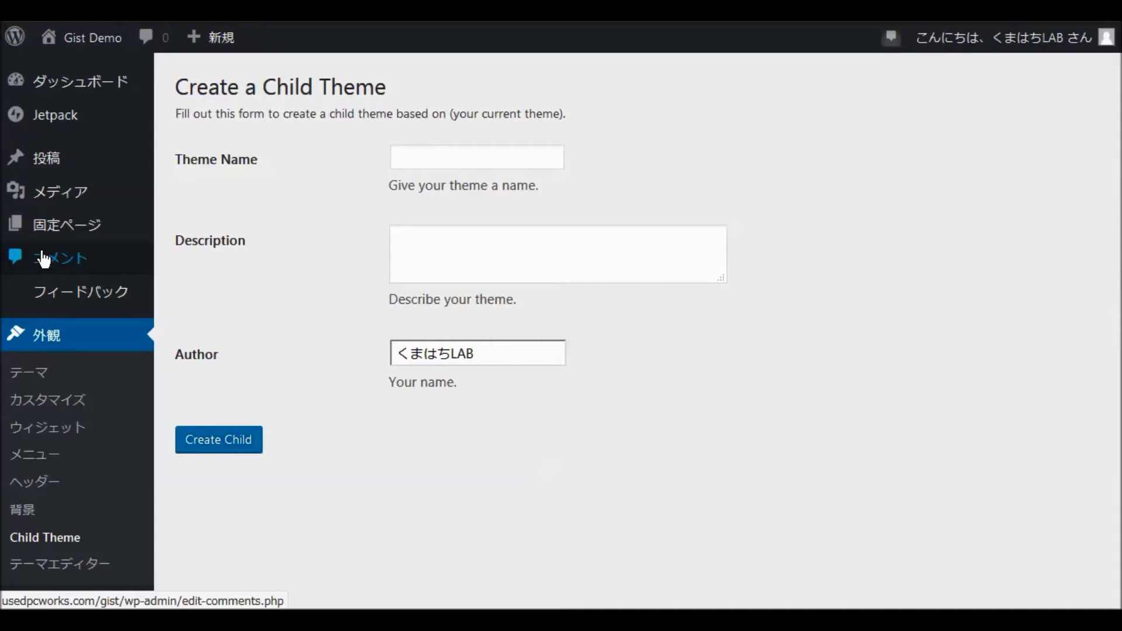
- Create a child theme named "Gist Child" with a short Japanese description mentioning Gist, keeping the prefilled author
{"action": "mouse_move", "coordinate": [145, 237]}
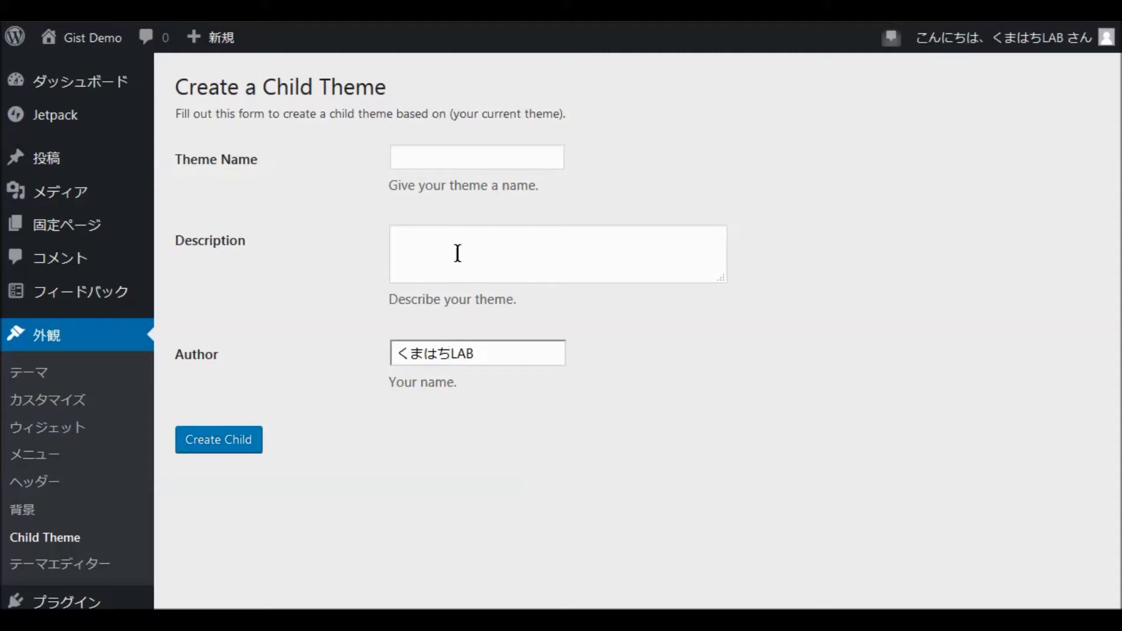
{"action": "left_click", "coordinate": [431, 159]}
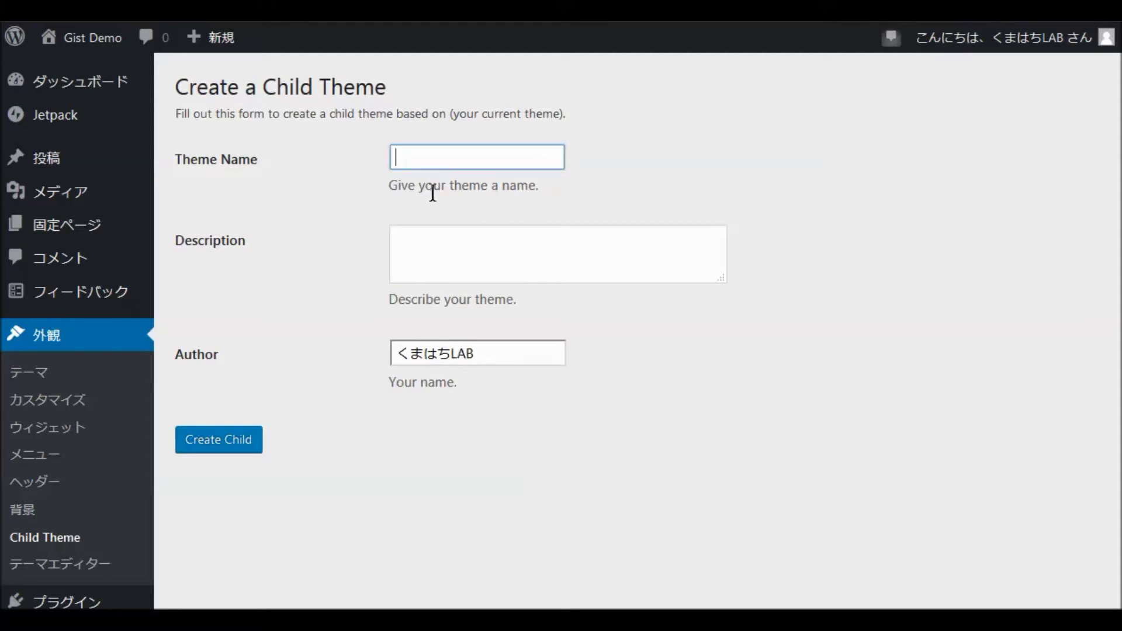
{"action": "type", "text": "G"}
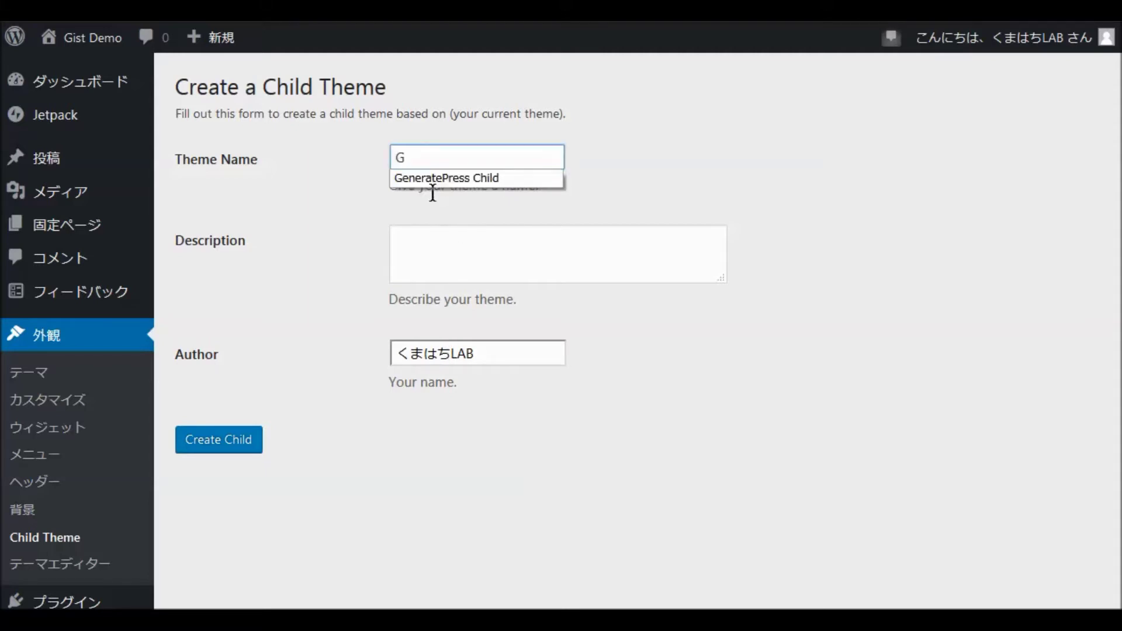
{"action": "type", "text": "ist Child"}
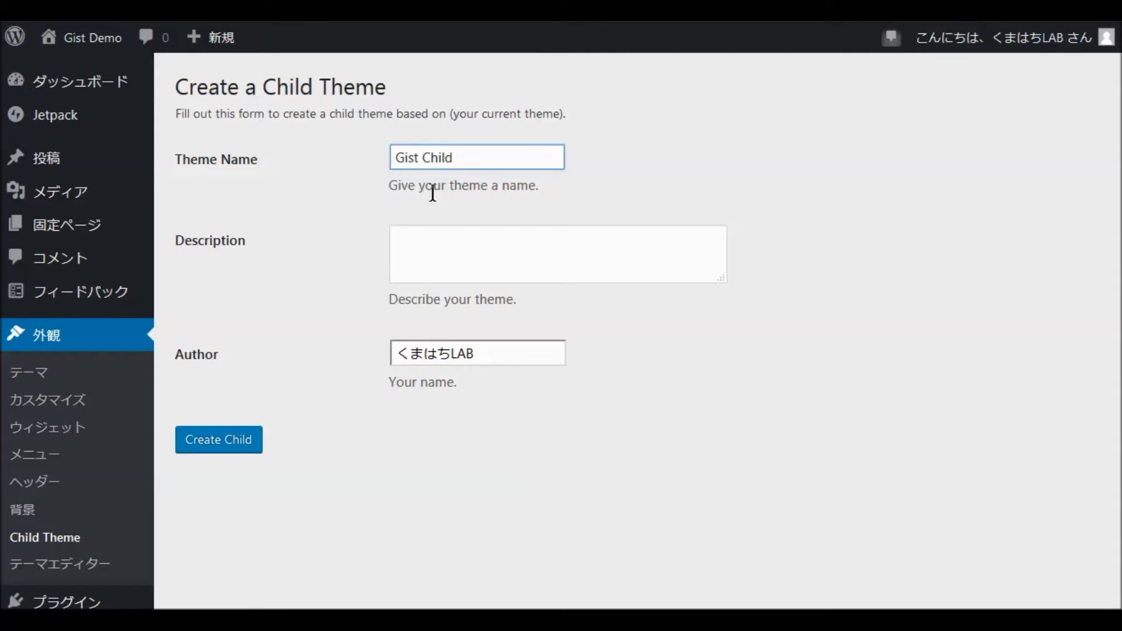
{"action": "key", "text": "Tab"}
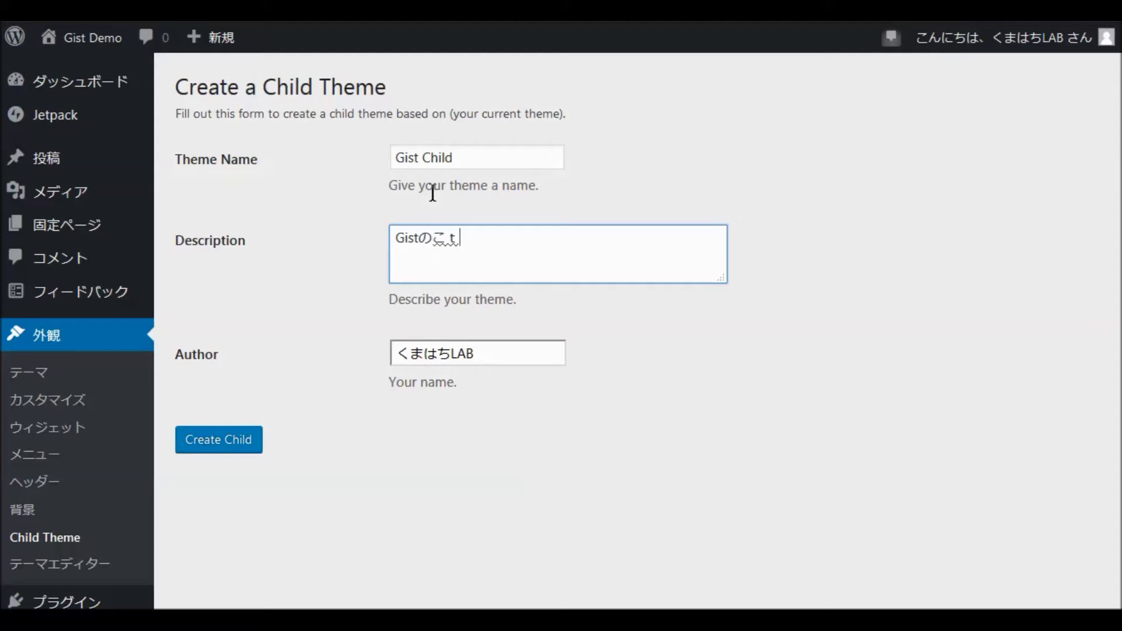
{"action": "key", "text": "space"}
{"action": "left_click", "coordinate": [220, 442]}
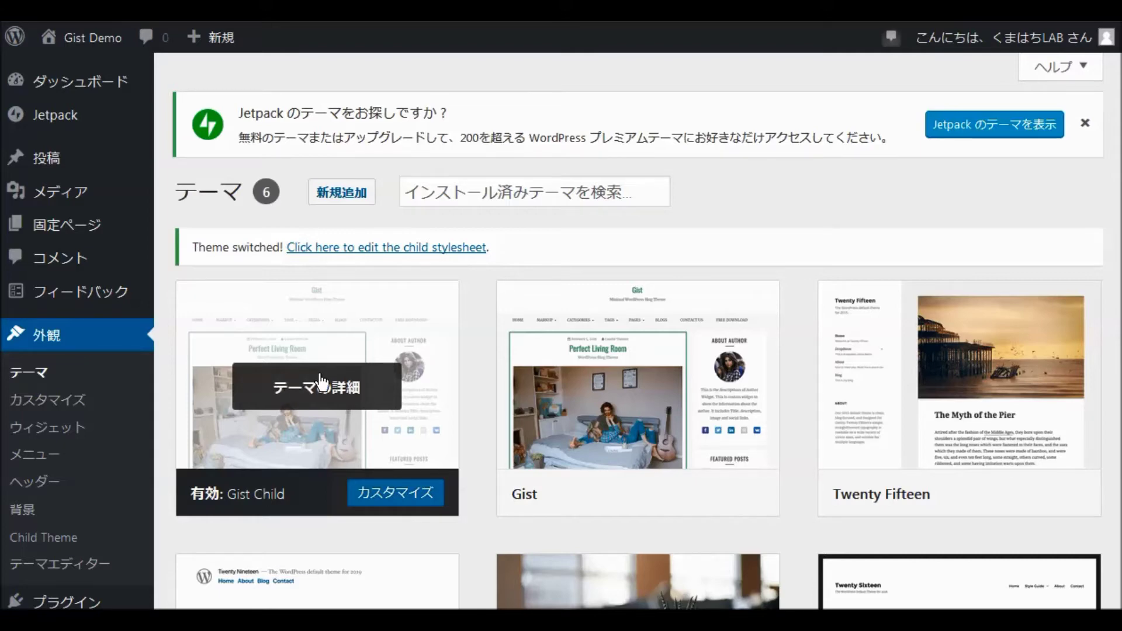
- Open the theme customizer for Gist Child and go to the site identity settings (サイト基本情報)
{"action": "scroll", "coordinate": [318, 383], "scroll_direction": "down", "scroll_amount": 3}
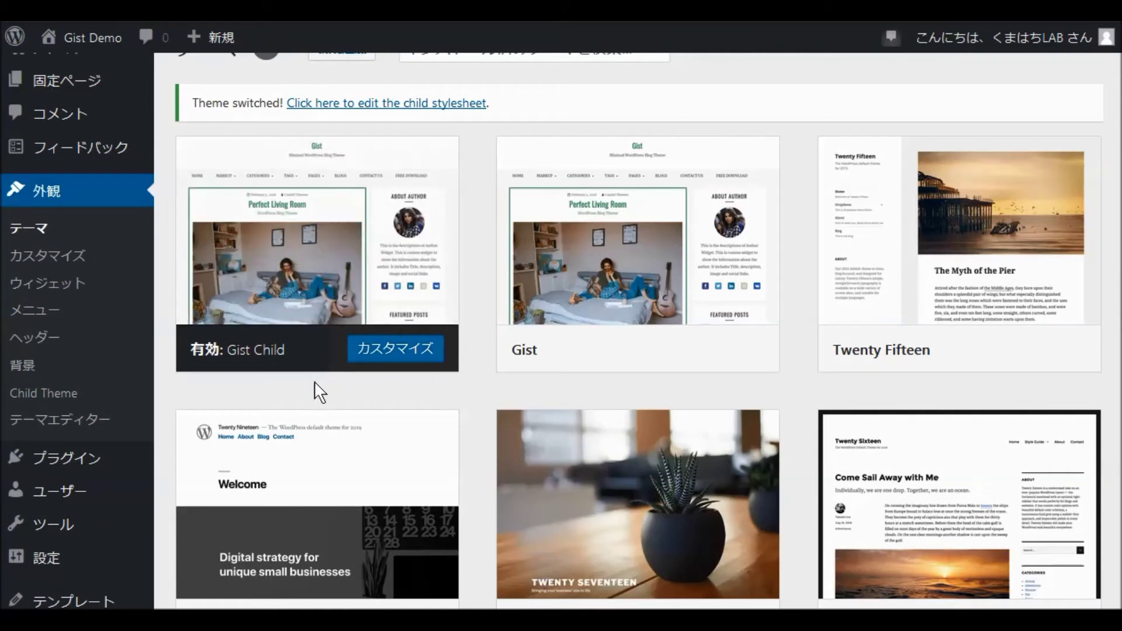
{"action": "mouse_move", "coordinate": [257, 295]}
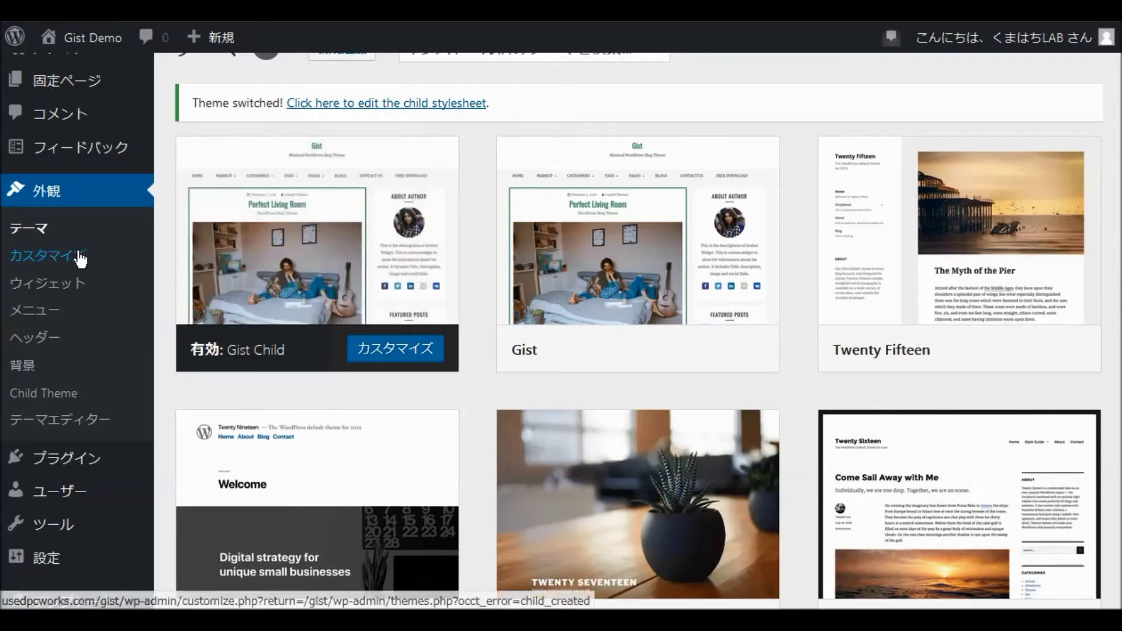
{"action": "left_click", "coordinate": [44, 261]}
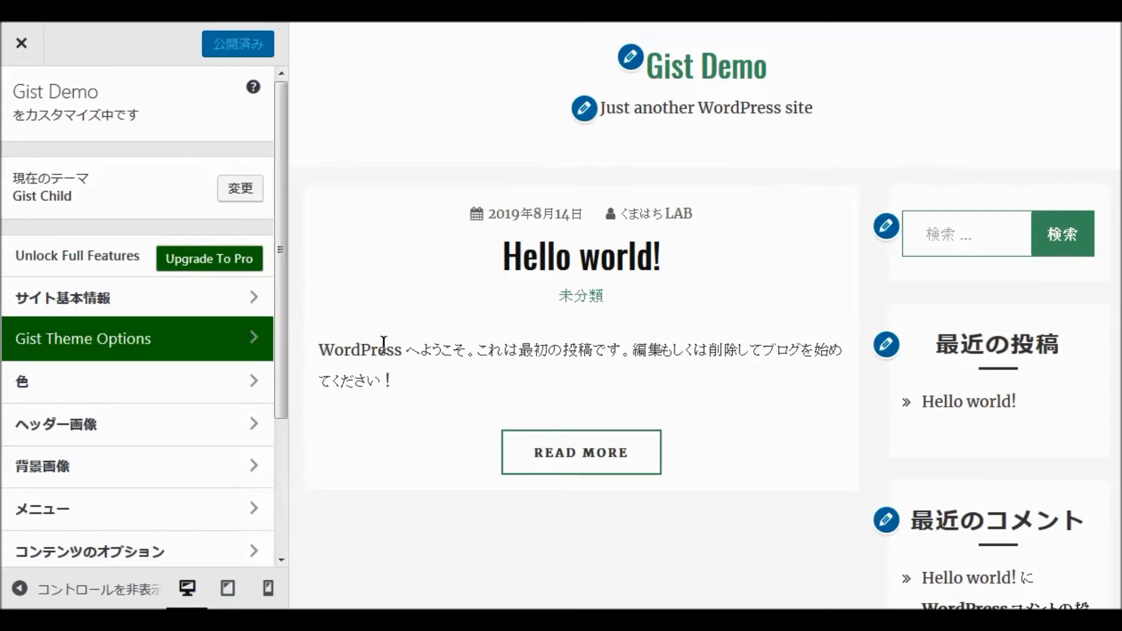
{"action": "left_click", "coordinate": [61, 299]}
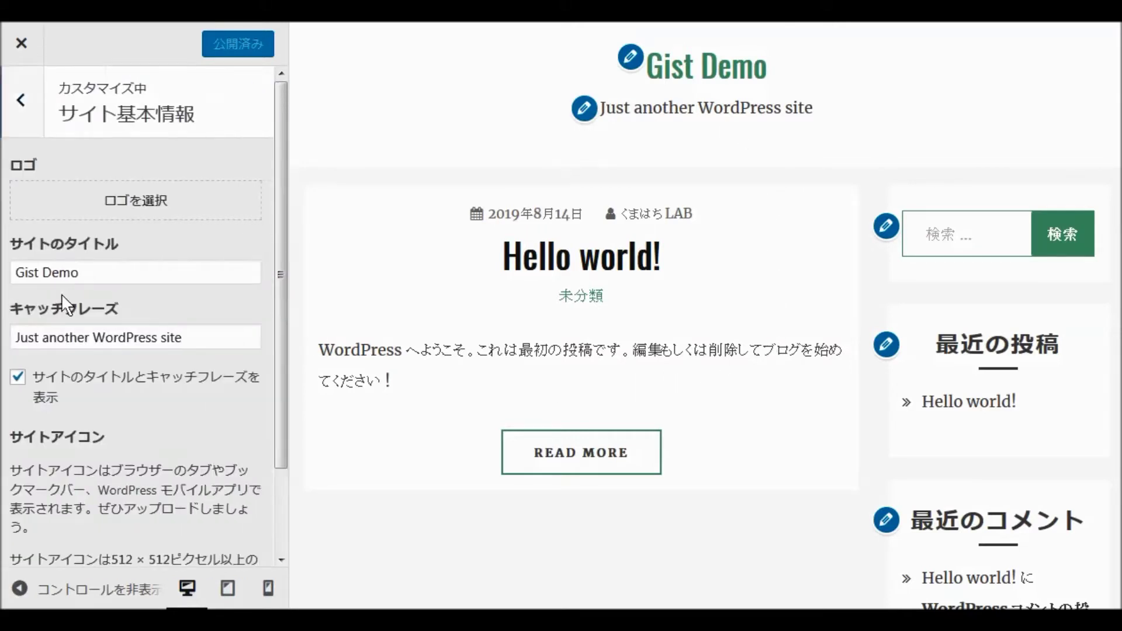
- Start choosing a site logo and upload 908_logo-150.png from the 908 folder inside the WP pictures folder in Windows Explorer
{"action": "left_click", "coordinate": [150, 207]}
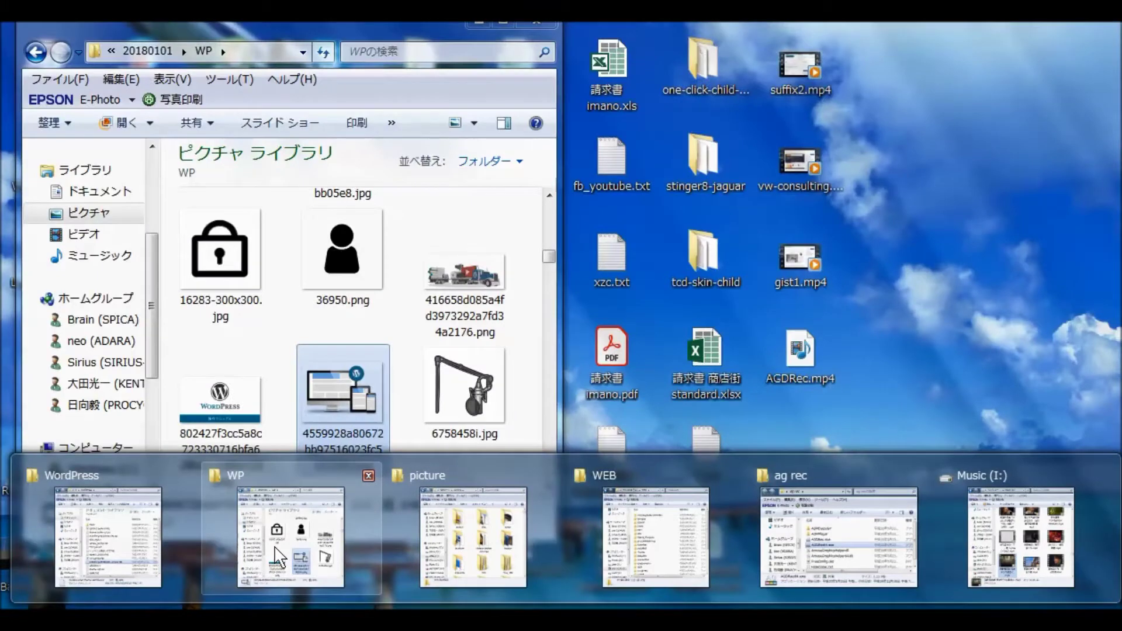
{"action": "left_click", "coordinate": [279, 558]}
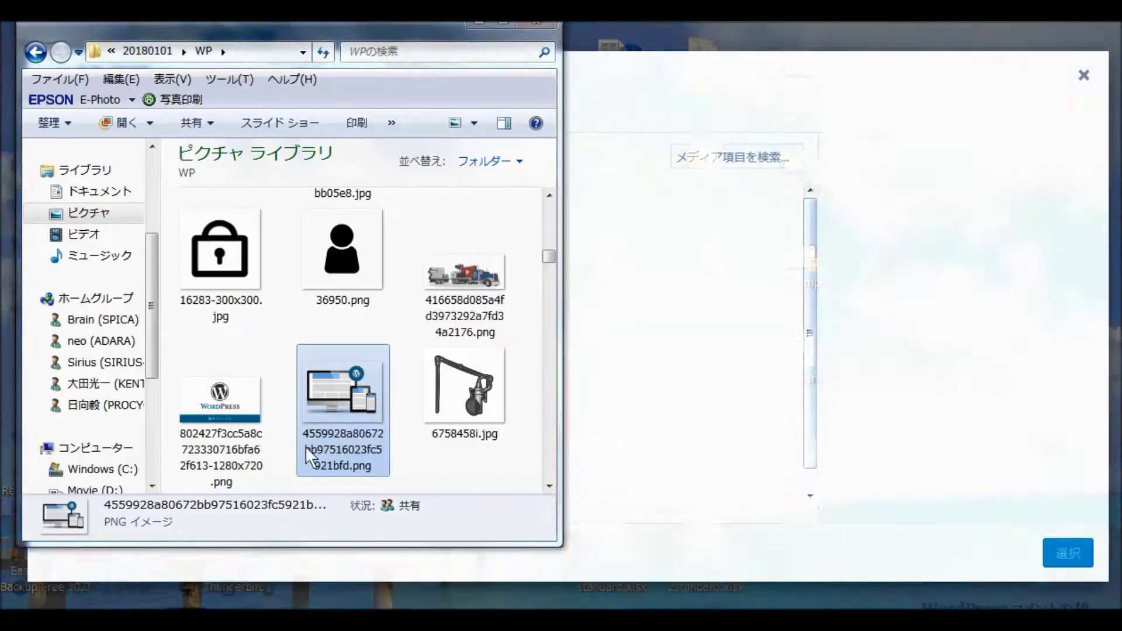
{"action": "scroll", "coordinate": [280, 326], "scroll_direction": "up", "scroll_amount": 5}
{"action": "scroll", "coordinate": [353, 298], "scroll_direction": "up", "scroll_amount": 10}
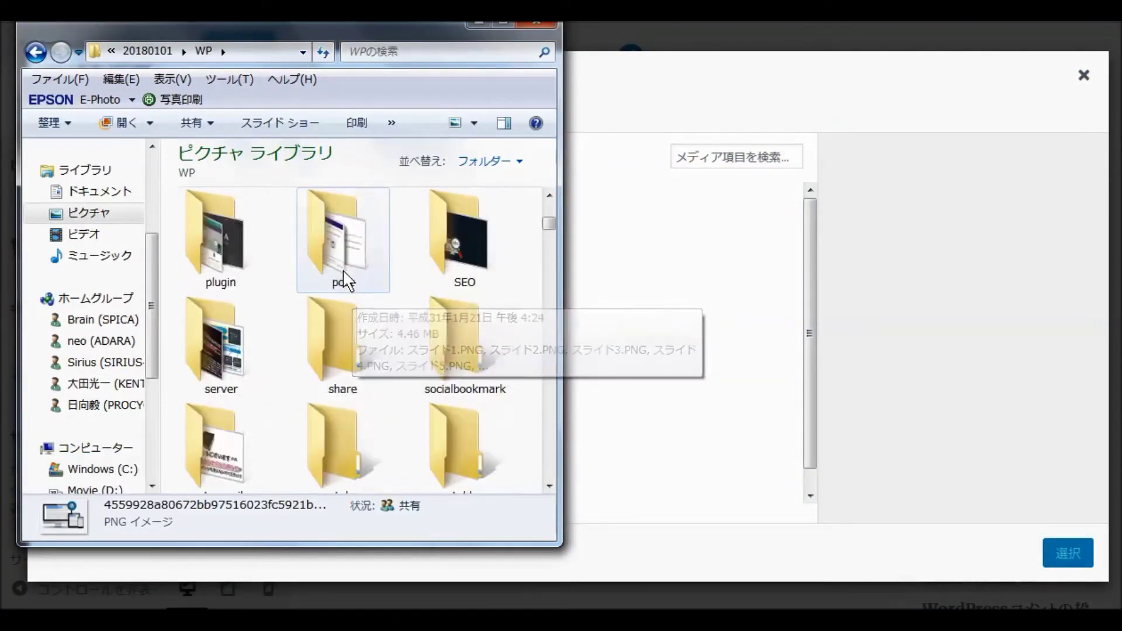
{"action": "double_click", "coordinate": [348, 271]}
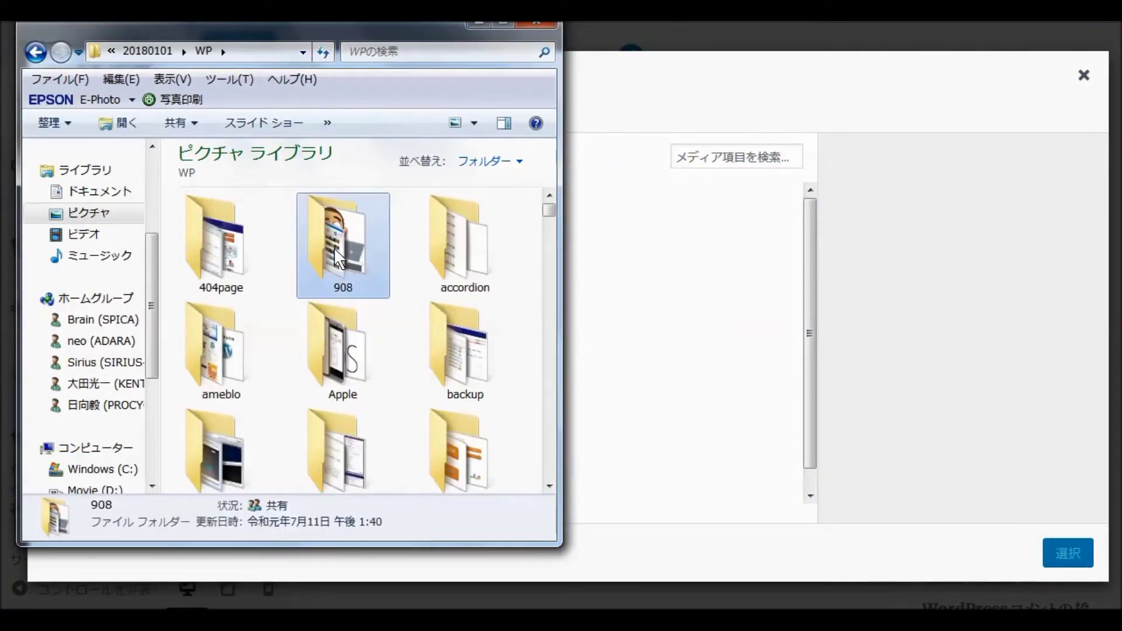
{"action": "left_click_drag", "start_coordinate": [334, 234], "coordinate": [673, 403]}
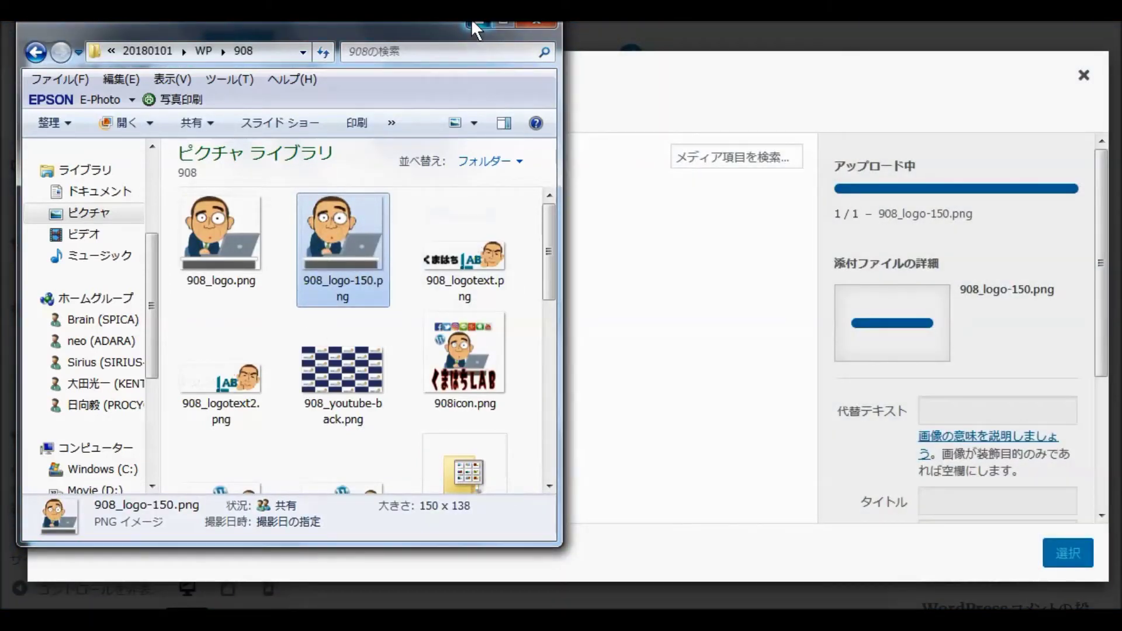
- Hide the Explorer window and set the uploaded 908_logo-150.png as the site logo
{"action": "left_click", "coordinate": [477, 21]}
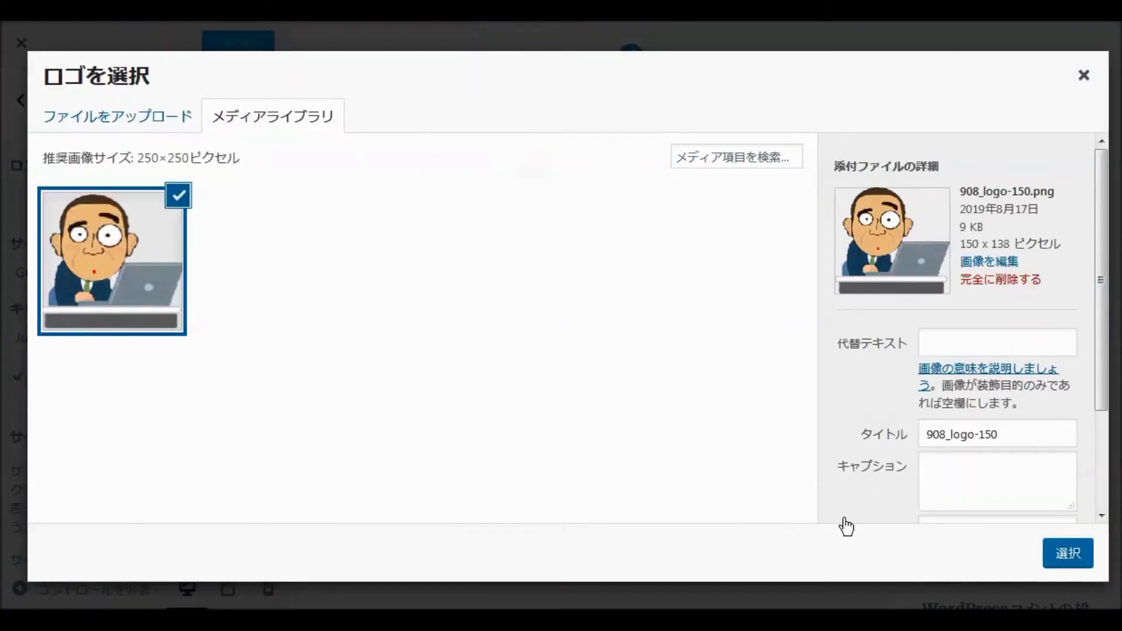
{"action": "left_click", "coordinate": [1064, 558]}
{"action": "left_click", "coordinate": [1070, 558]}
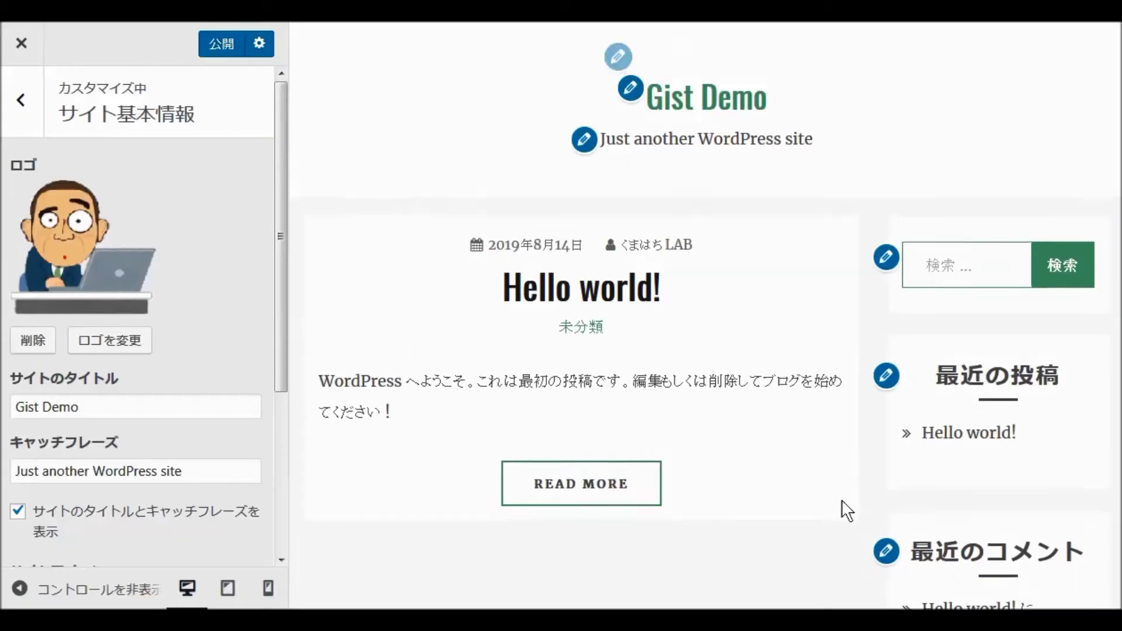
- Turn off display of the site title and tagline, and clear the tagline (キャッチフレーズ) text
{"action": "scroll", "coordinate": [182, 280], "scroll_direction": "down", "scroll_amount": 3}
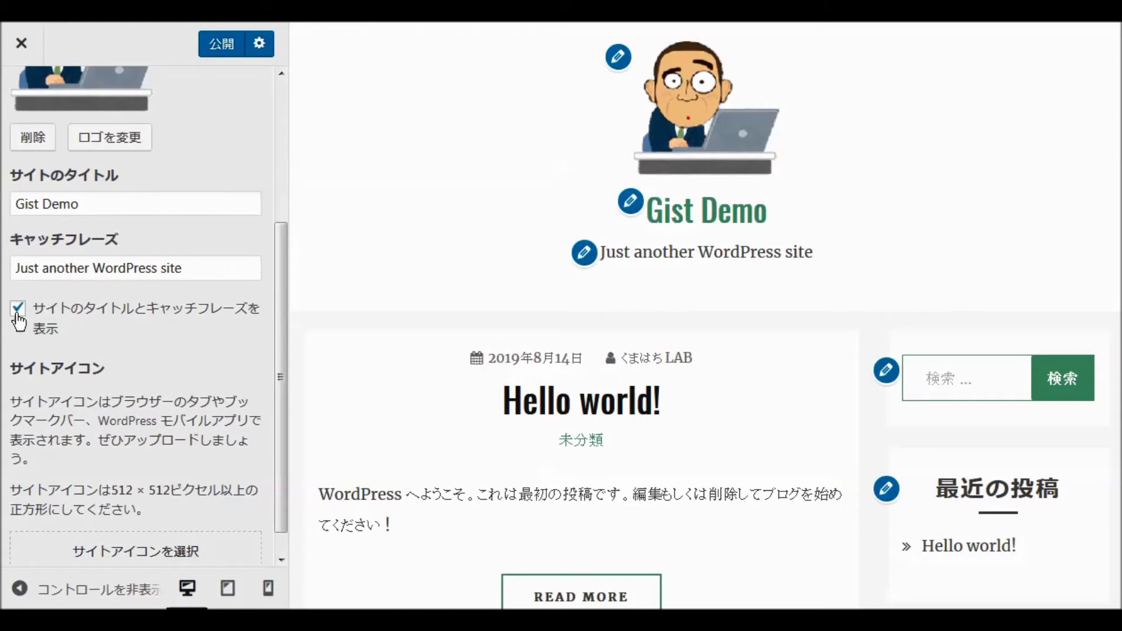
{"action": "left_click", "coordinate": [23, 320]}
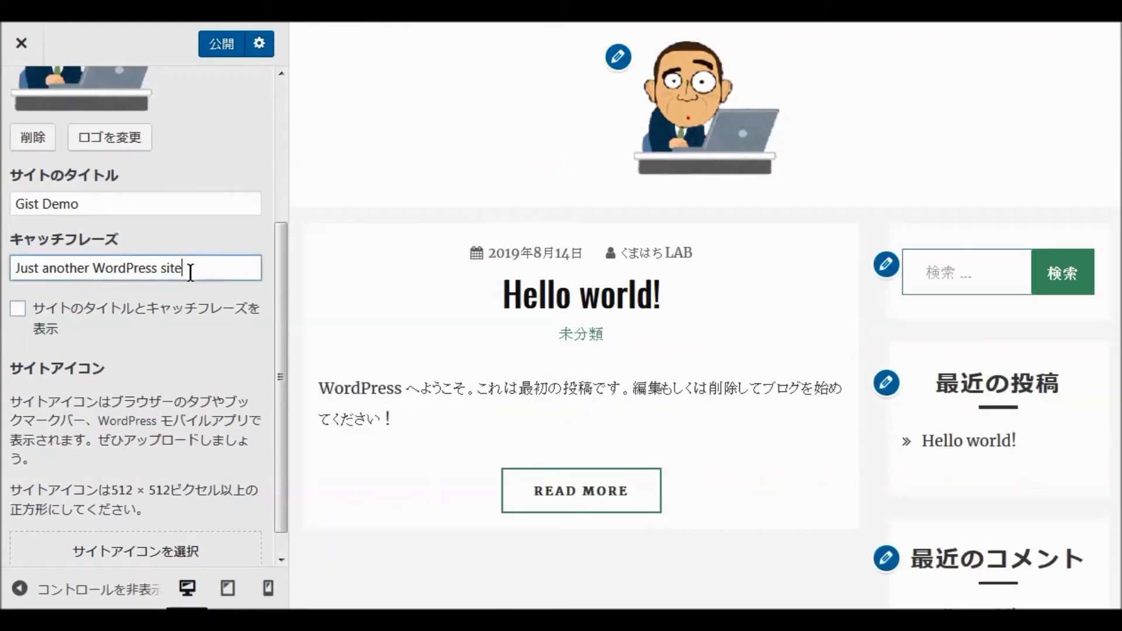
{"action": "left_click_drag", "start_coordinate": [193, 275], "coordinate": [14, 268]}
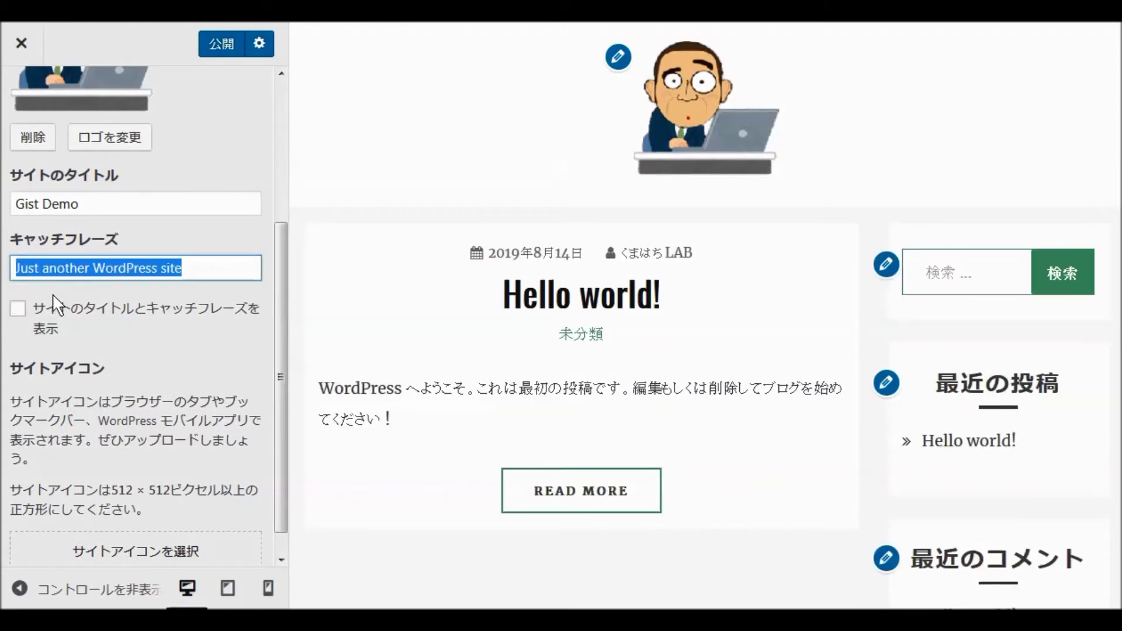
{"action": "key", "text": "BackSpace"}
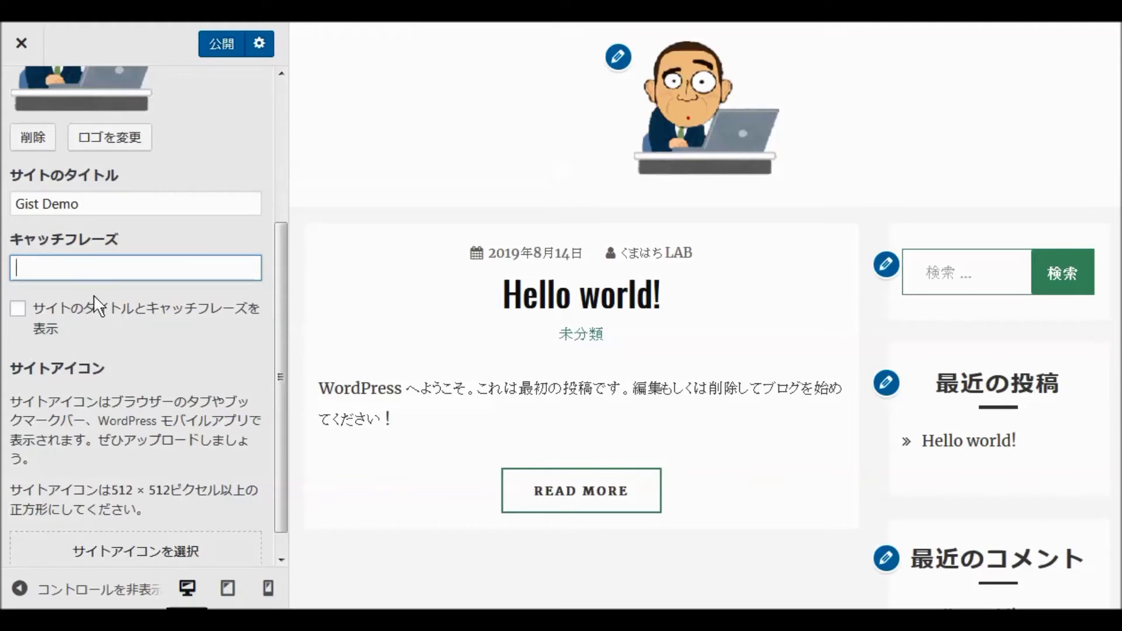
- Upload 908icon.png from the 908 folder in Windows Explorer and set it as the site icon (サイトアイコン)
{"action": "scroll", "coordinate": [108, 328], "scroll_direction": "down", "scroll_amount": 1}
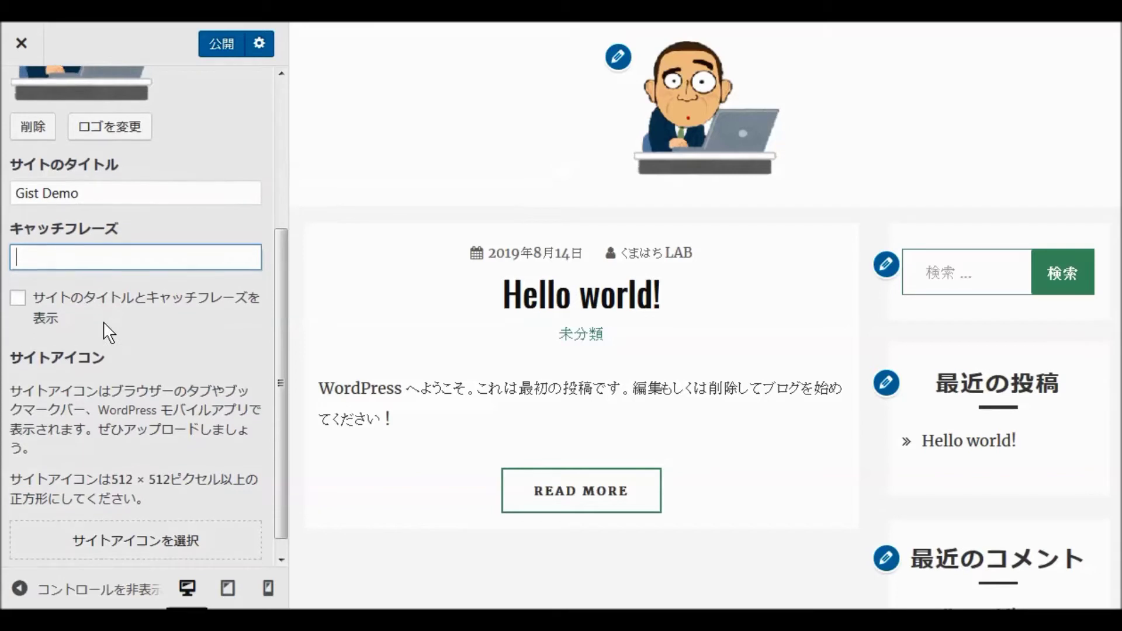
{"action": "left_click", "coordinate": [126, 526]}
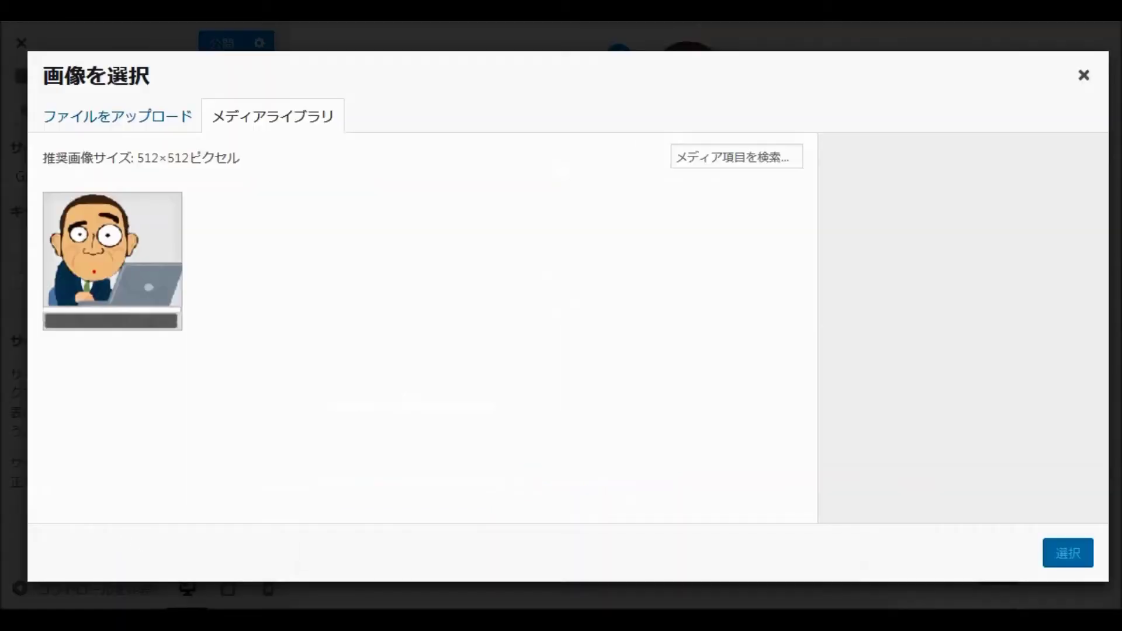
{"action": "left_click", "coordinate": [271, 535]}
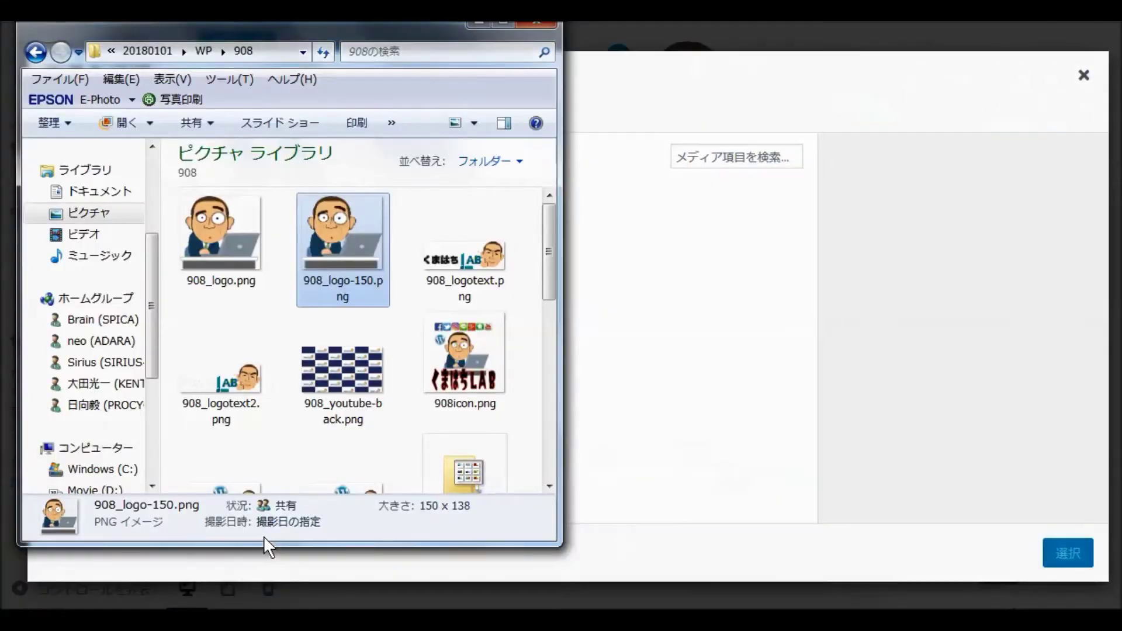
{"action": "left_click_drag", "start_coordinate": [462, 359], "coordinate": [609, 413]}
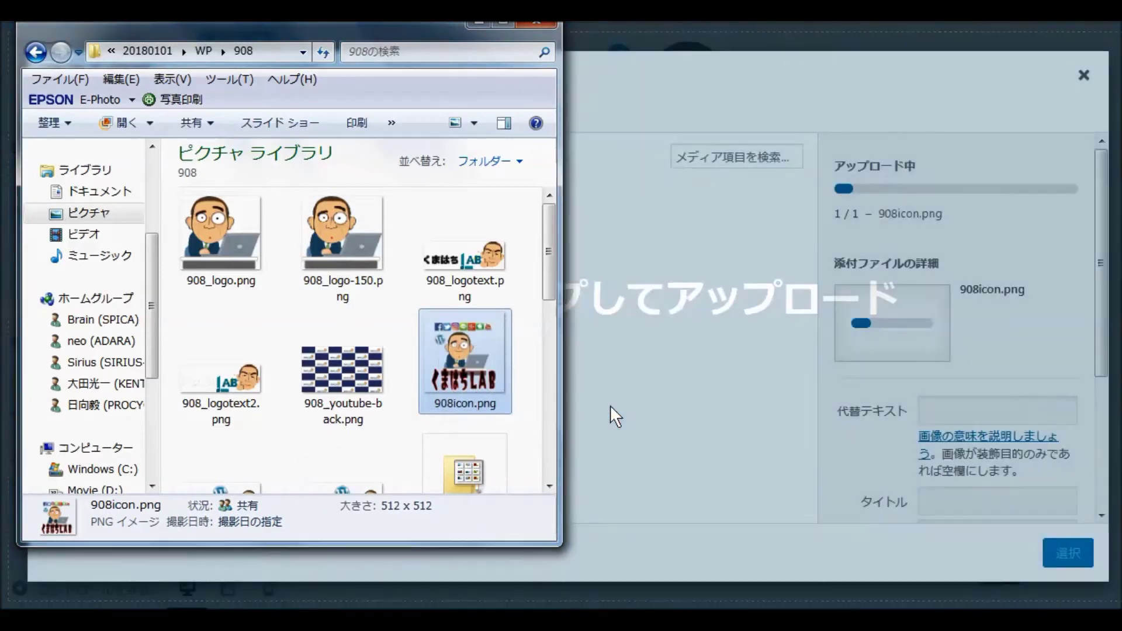
{"action": "left_click", "coordinate": [480, 23]}
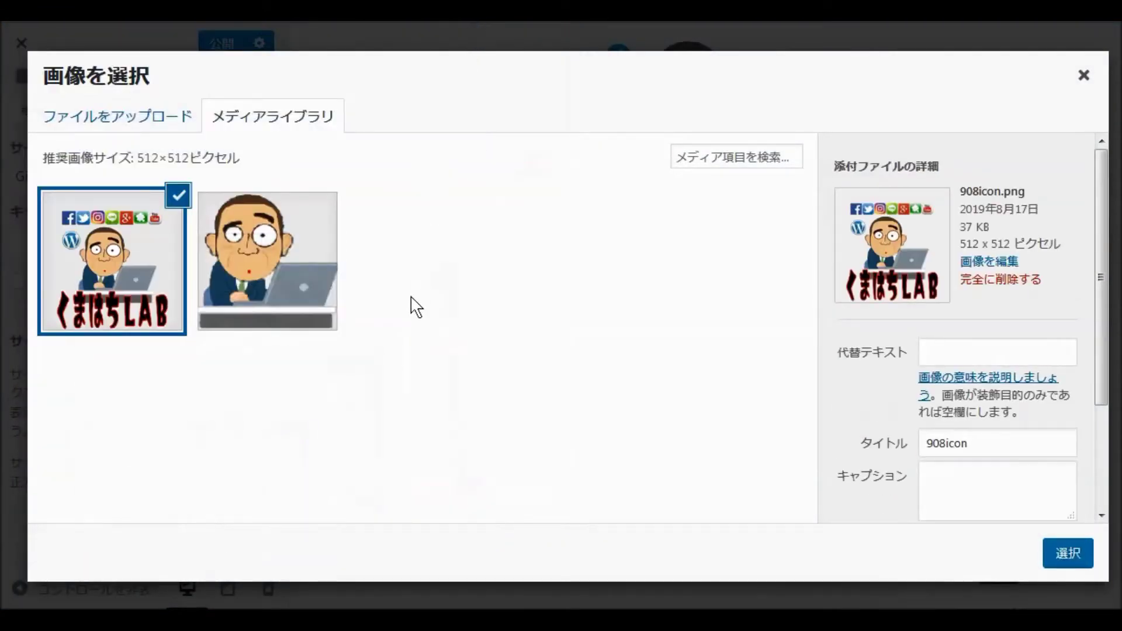
{"action": "left_click", "coordinate": [1069, 554]}
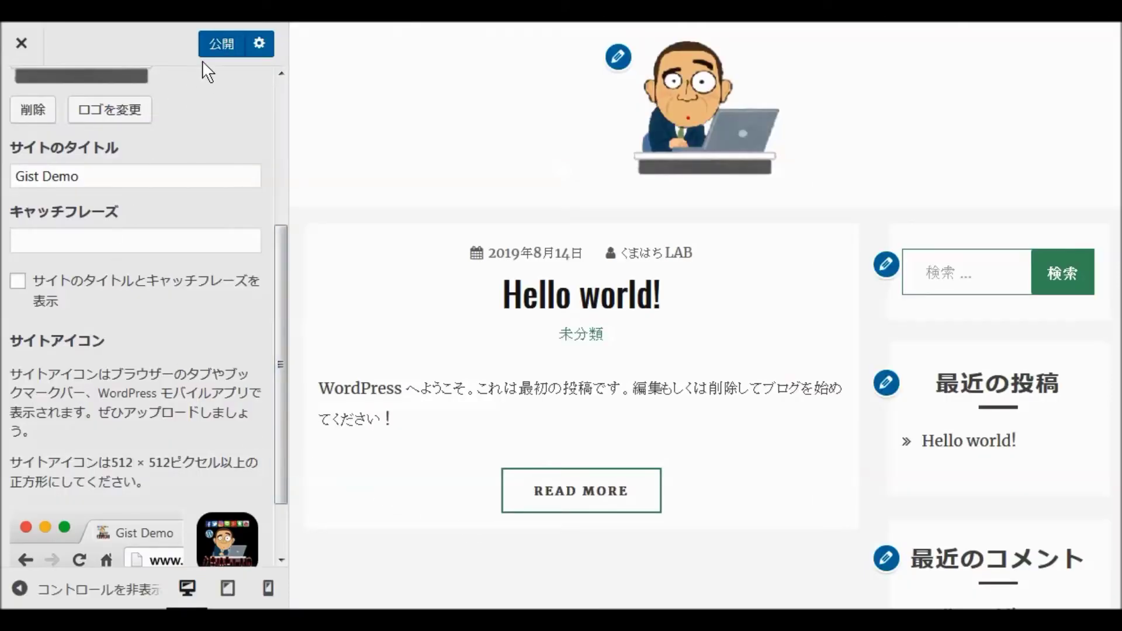
- Publish the site identity changes and return to the main customizer menu
{"action": "left_click", "coordinate": [208, 46]}
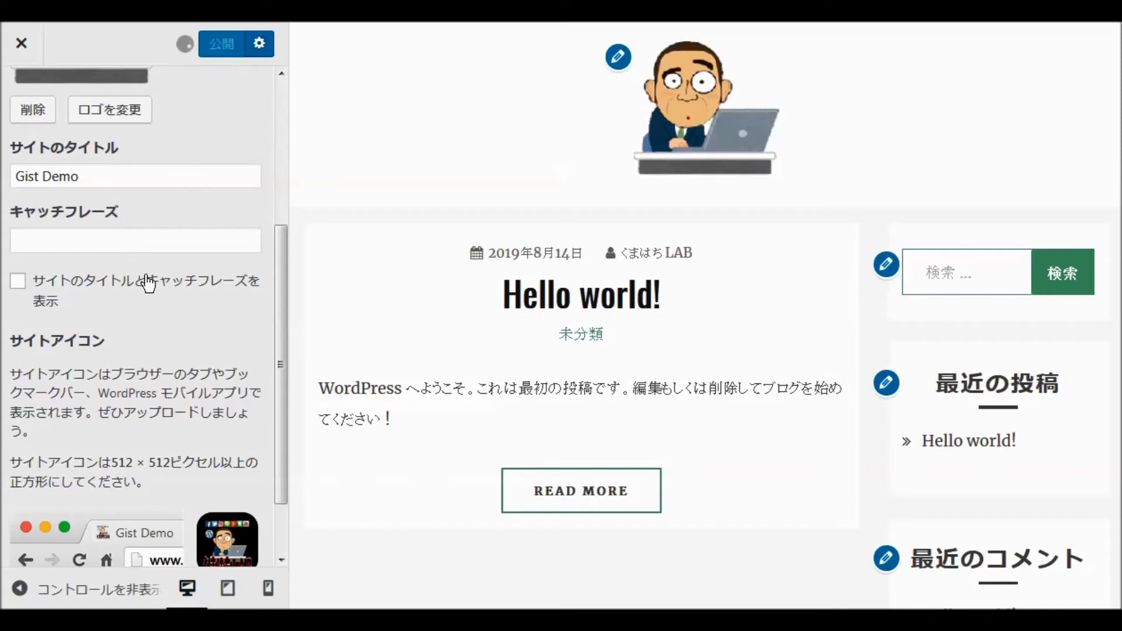
{"action": "scroll", "coordinate": [154, 292], "scroll_direction": "up", "scroll_amount": 4}
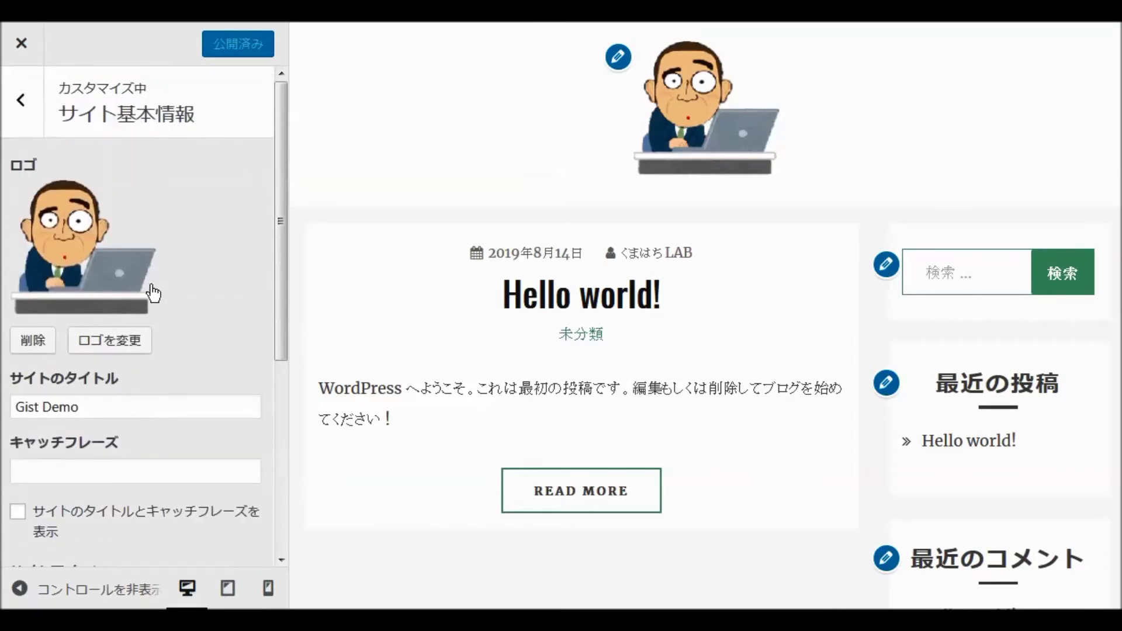
{"action": "left_click", "coordinate": [17, 103]}
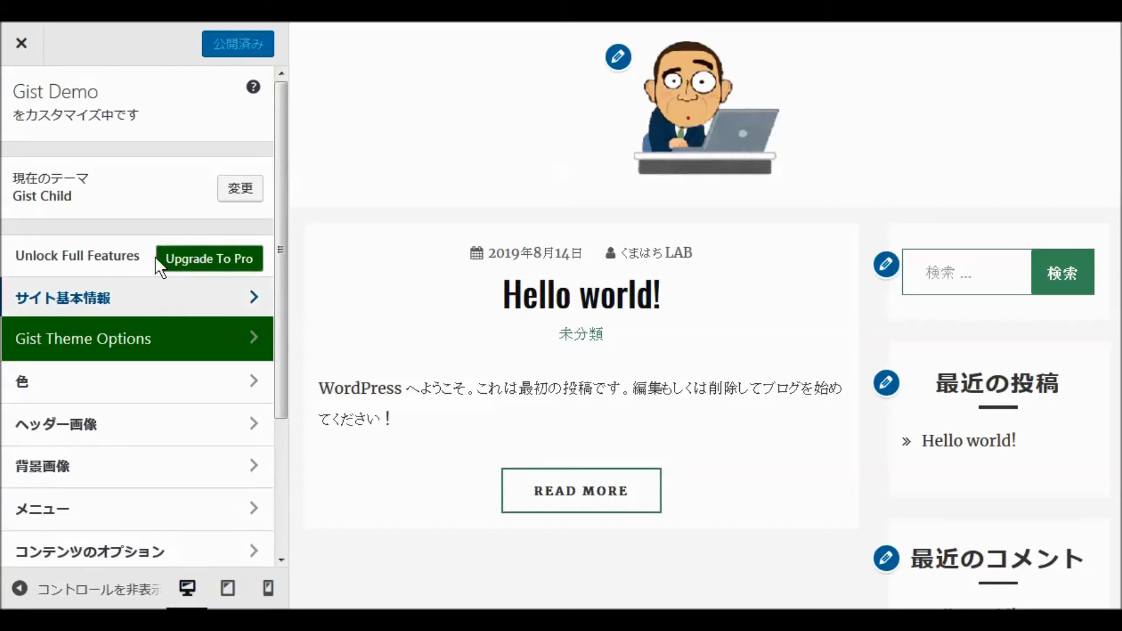
- Open Gist Theme Options and look over the About Gist section's demo, documentation, support and review links
{"action": "scroll", "coordinate": [134, 302], "scroll_direction": "down", "scroll_amount": 2}
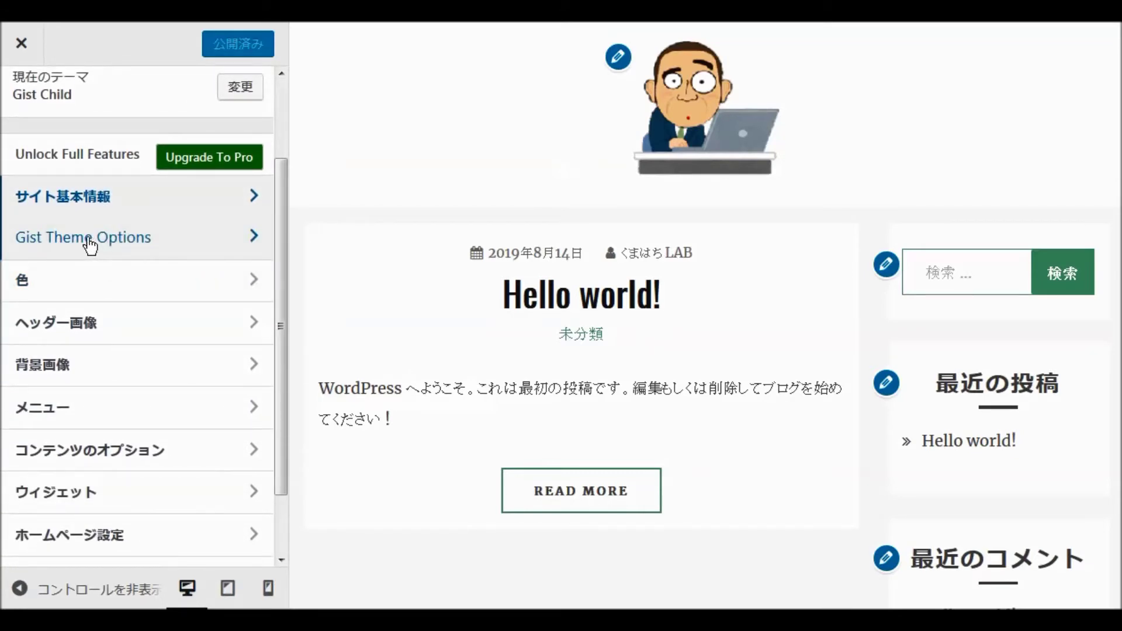
{"action": "left_click", "coordinate": [90, 246]}
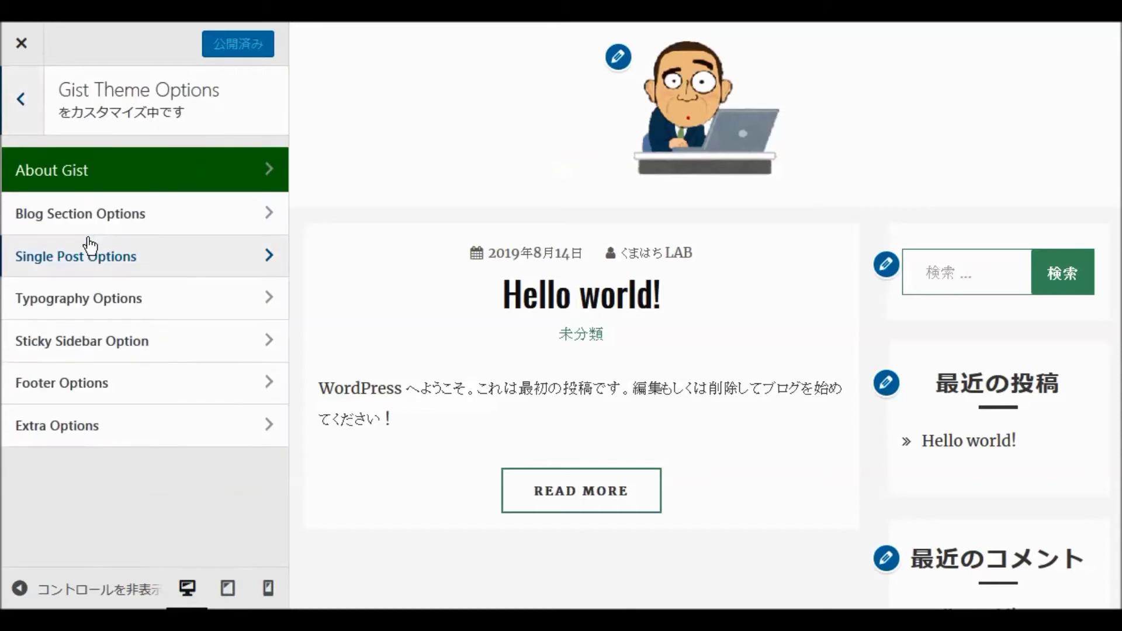
{"action": "left_click", "coordinate": [54, 175]}
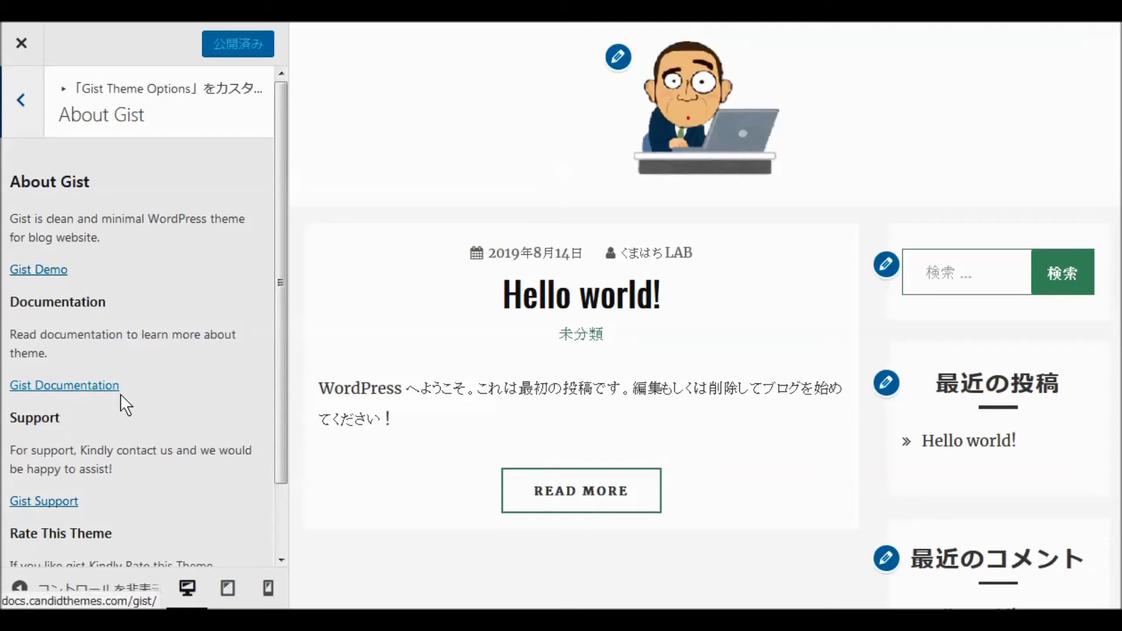
{"action": "scroll", "coordinate": [98, 440], "scroll_direction": "down", "scroll_amount": 2}
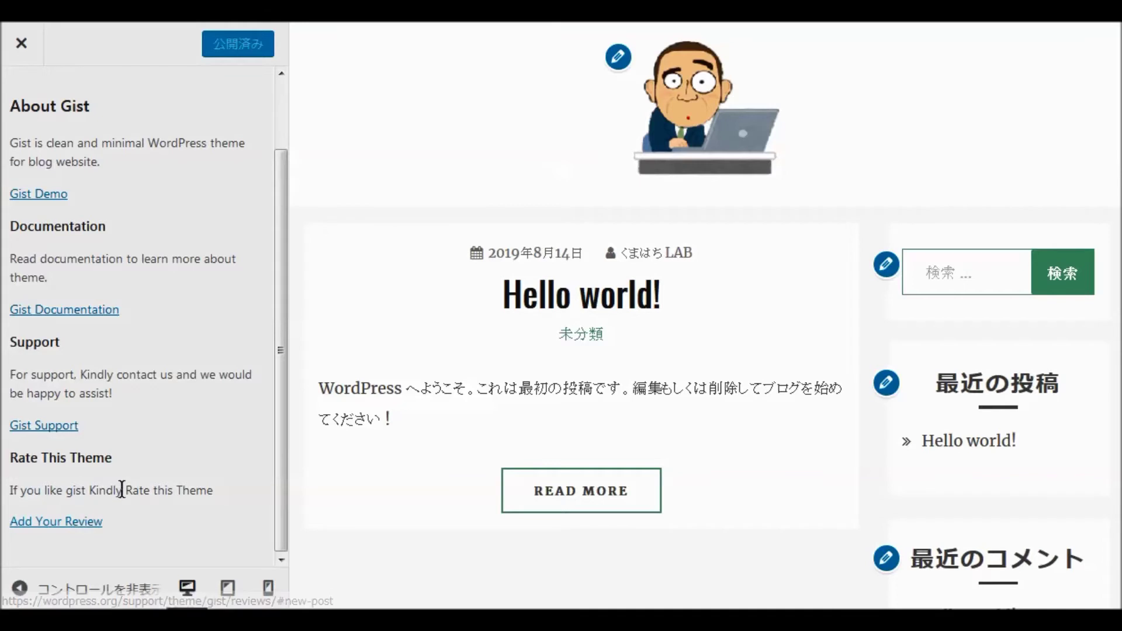
{"action": "scroll", "coordinate": [187, 380], "scroll_direction": "up", "scroll_amount": 2}
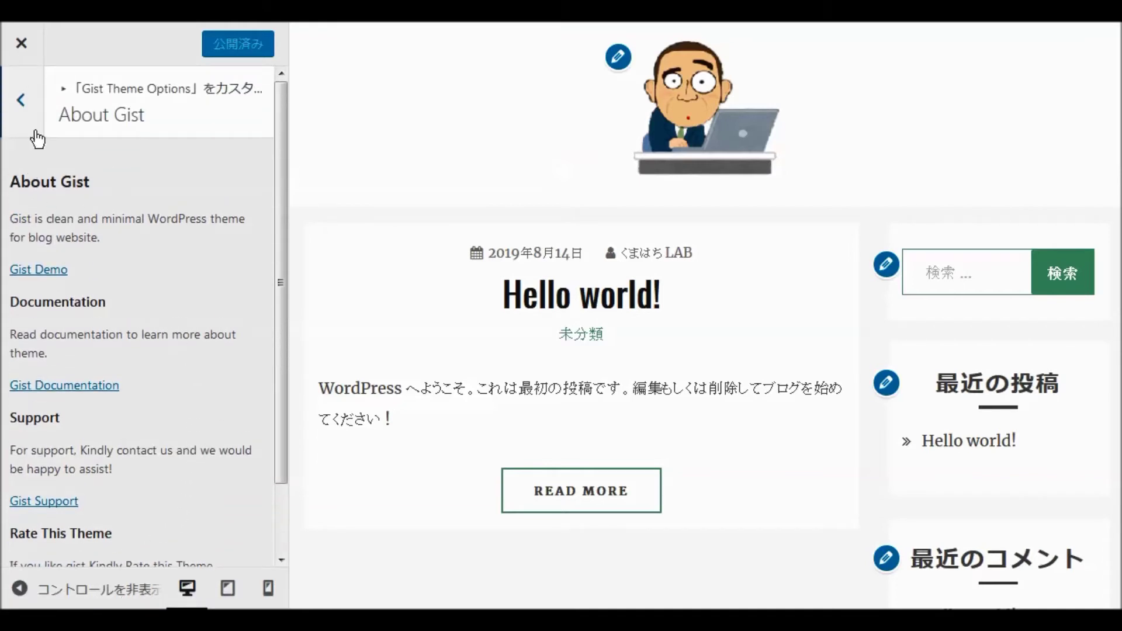
{"action": "left_click", "coordinate": [22, 102]}
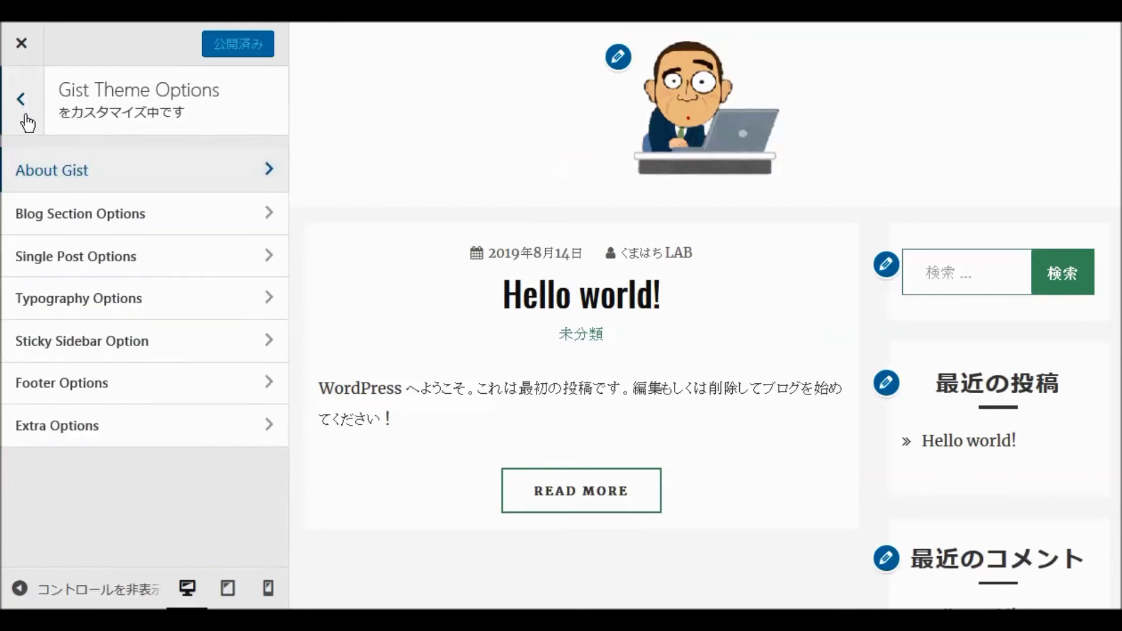
- Set the excerpt length to 40 in the Blog Section Options
{"action": "left_click", "coordinate": [99, 217]}
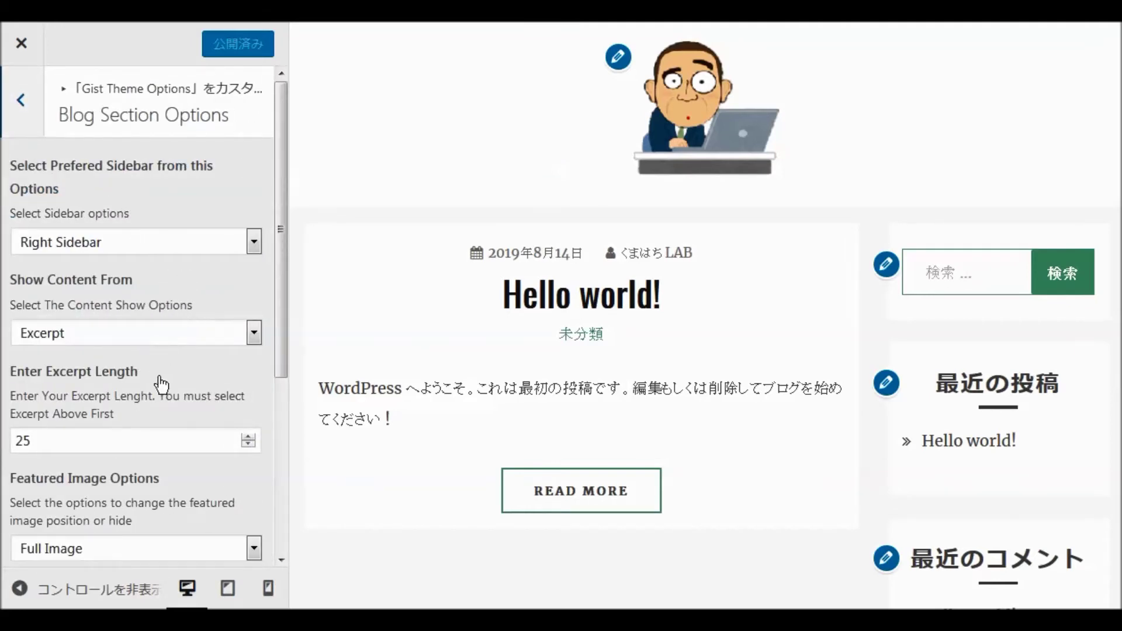
{"action": "scroll", "coordinate": [180, 379], "scroll_direction": "down", "scroll_amount": 2}
{"action": "left_click_drag", "start_coordinate": [46, 341], "coordinate": [19, 342]}
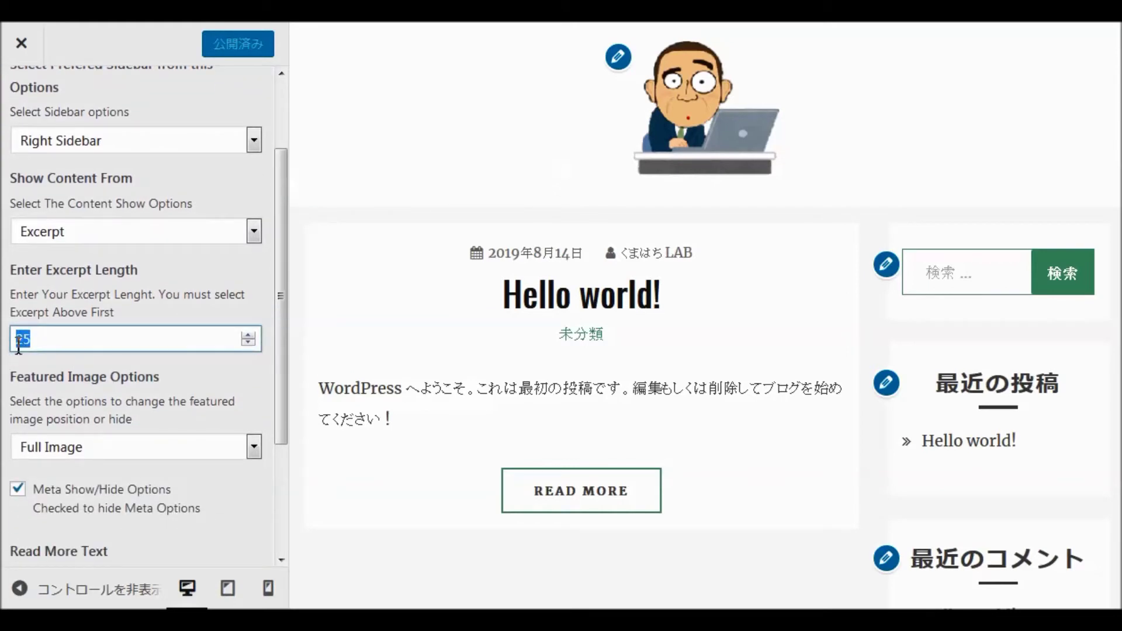
{"action": "key", "text": "BackSpace"}
{"action": "type", "text": "40"}
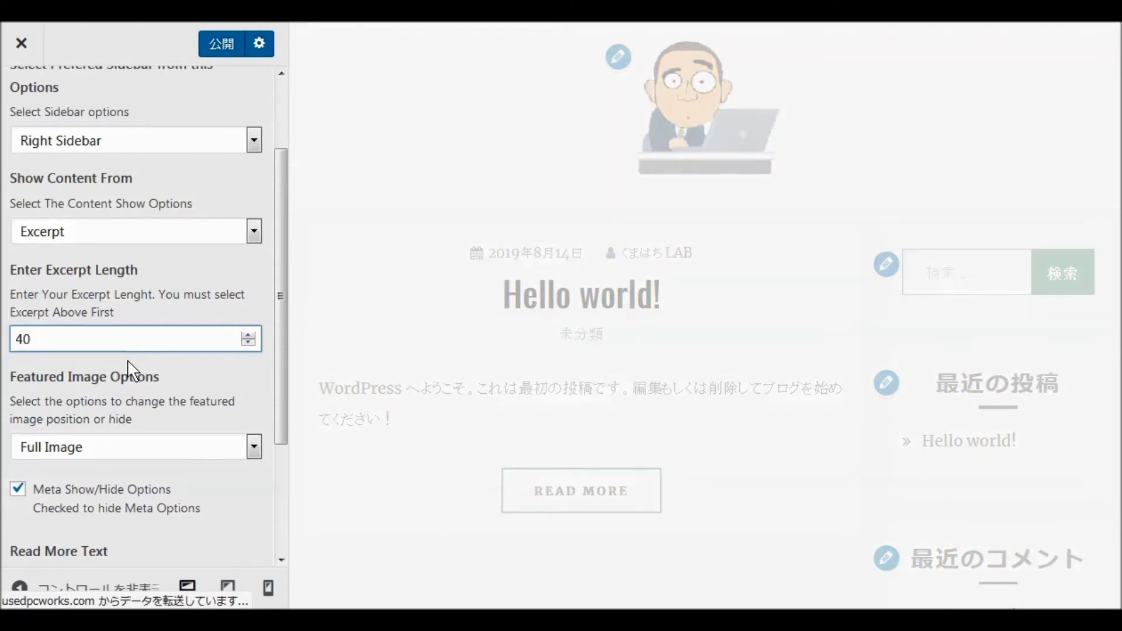
- Set the blog section's featured image option to Left Image
{"action": "scroll", "coordinate": [131, 362], "scroll_direction": "down", "scroll_amount": 2}
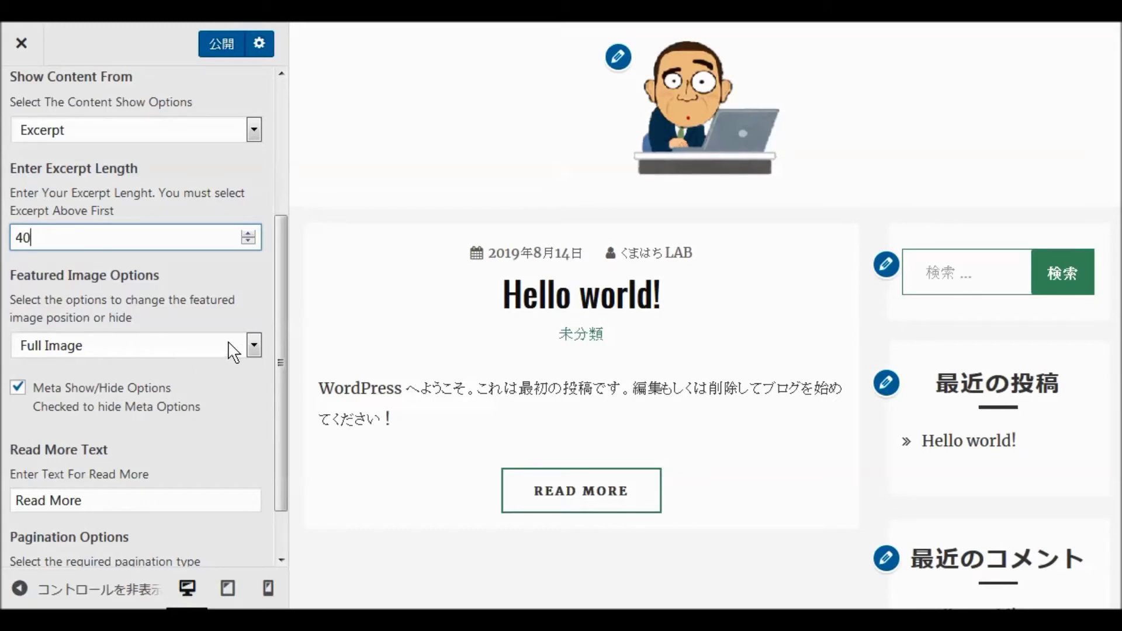
{"action": "left_click", "coordinate": [253, 348]}
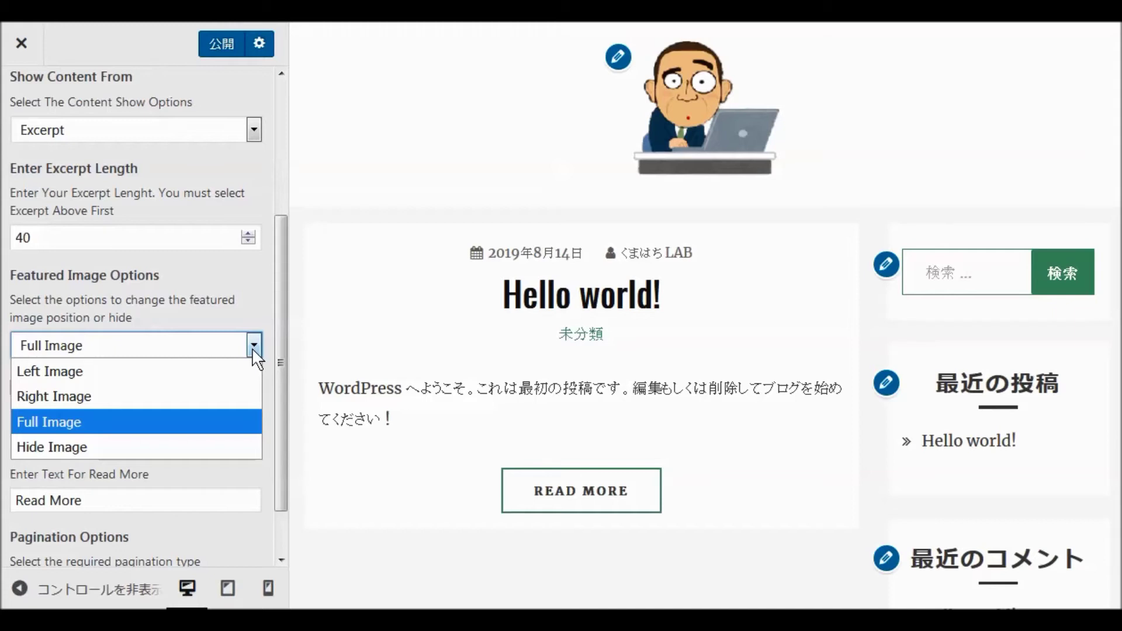
{"action": "left_click", "coordinate": [217, 373]}
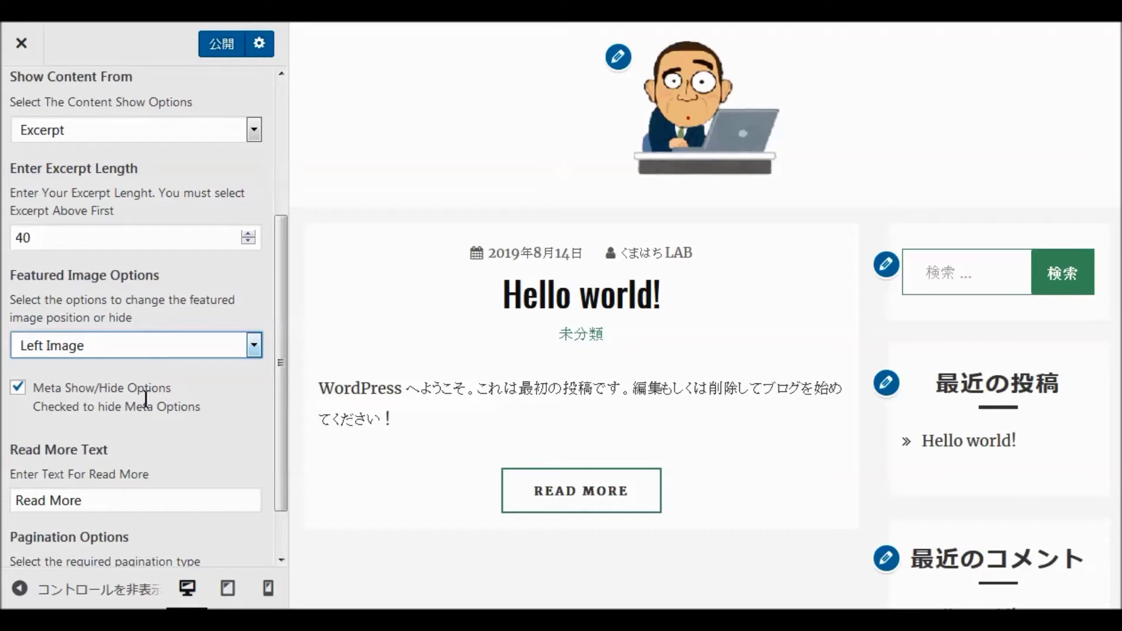
- Replace the blog section's Read More text with 続きを読む
{"action": "scroll", "coordinate": [168, 425], "scroll_direction": "down", "scroll_amount": 1}
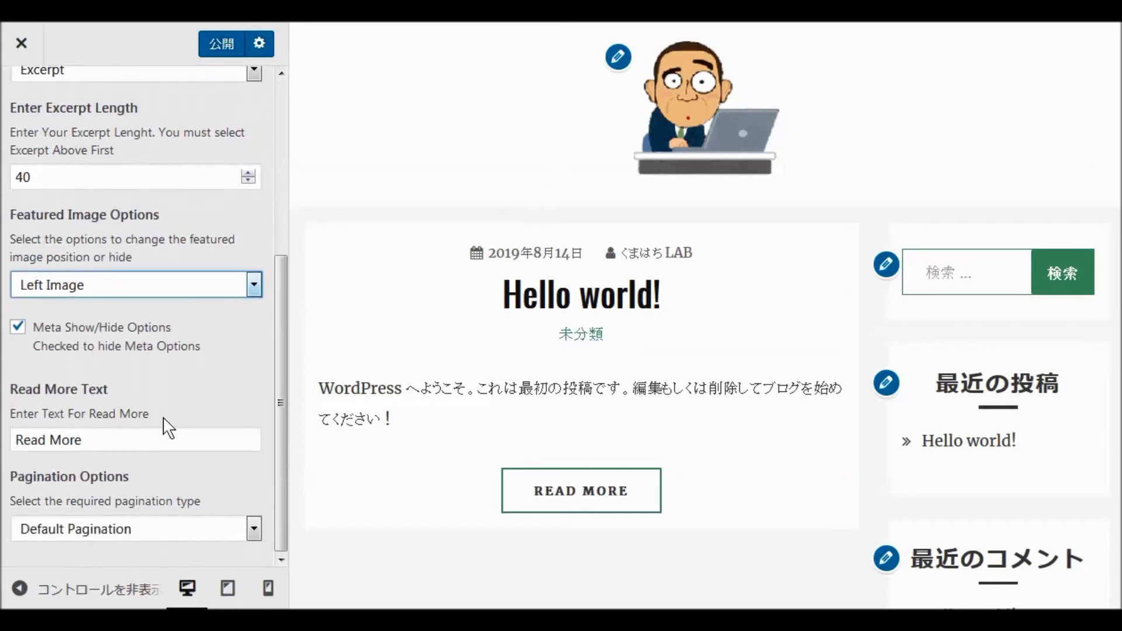
{"action": "left_click", "coordinate": [103, 445]}
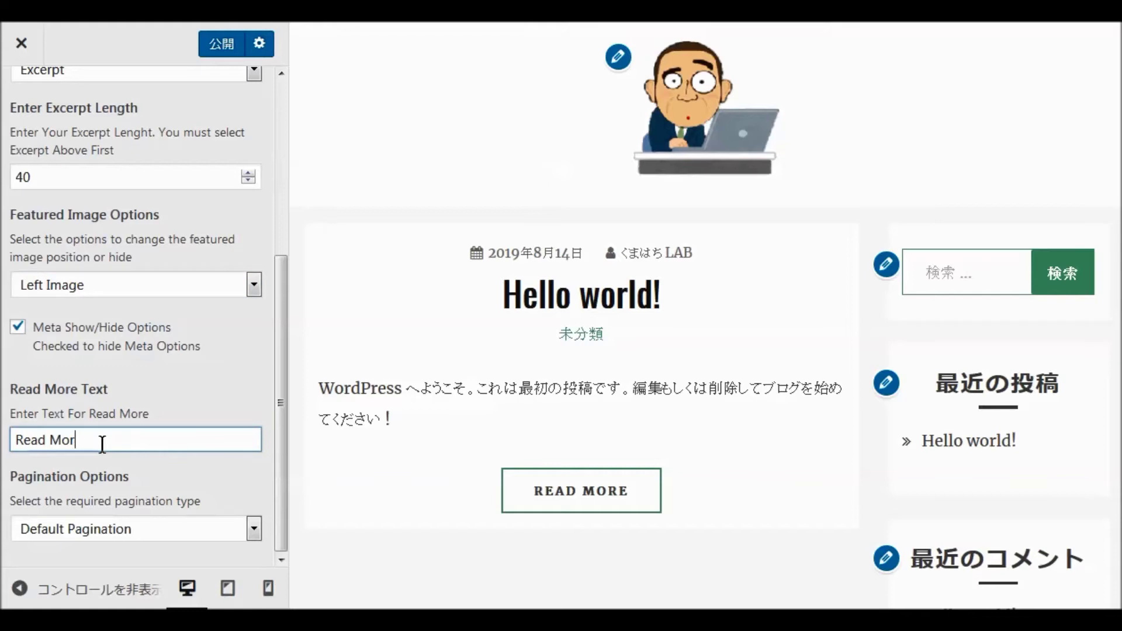
{"action": "key", "text": "BackSpace"}
{"action": "key", "text": "BackSpace"}
{"action": "key", "text": "BackSpace"}
{"action": "key", "text": "BackSpace"}
{"action": "key", "text": "BackSpace"}
{"action": "key", "text": "BackSpace"}
{"action": "key", "text": "BackSpace"}
{"action": "key", "text": "BackSpace"}
{"action": "type", "text": "つづき"}
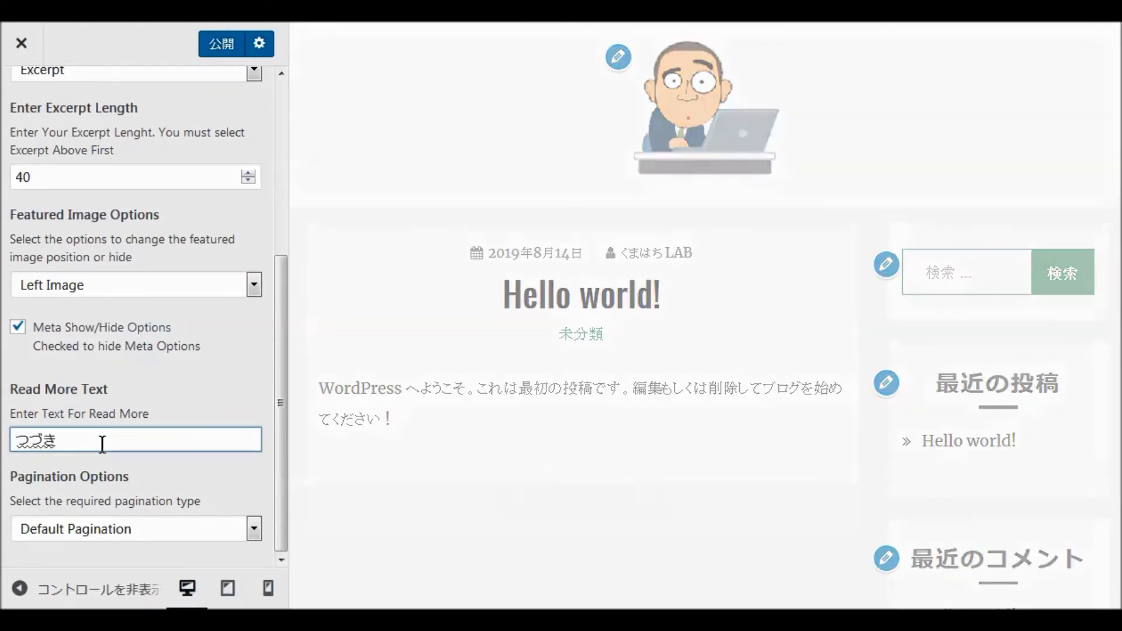
{"action": "key", "text": "space"}
{"action": "type", "text": "をよむ"}
{"action": "key", "text": "space"}
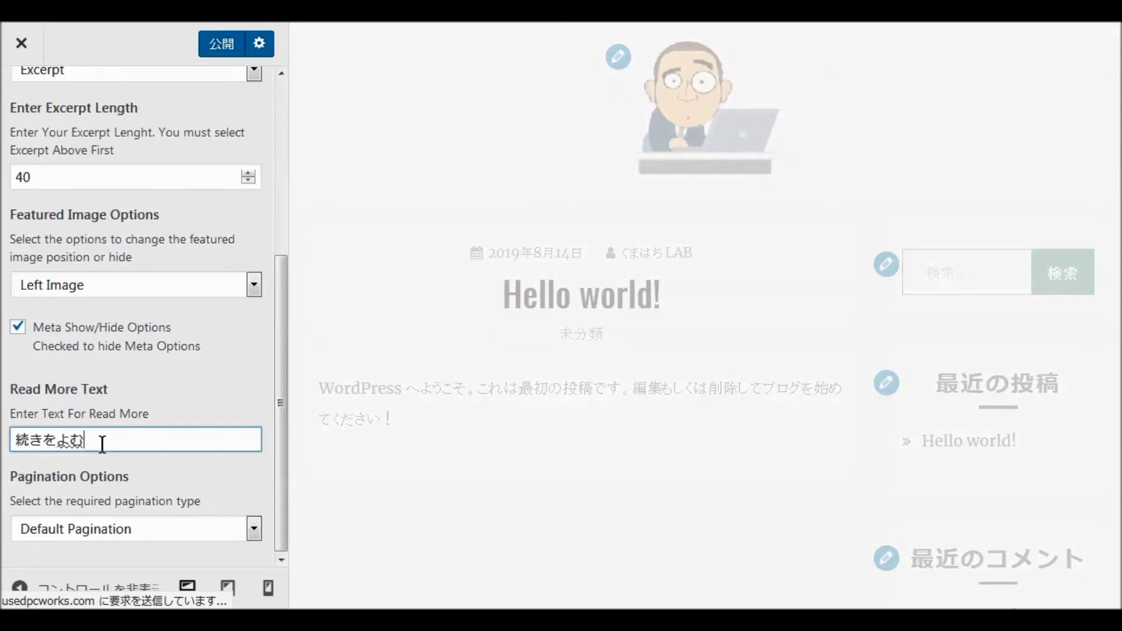
{"action": "key", "text": "Return"}
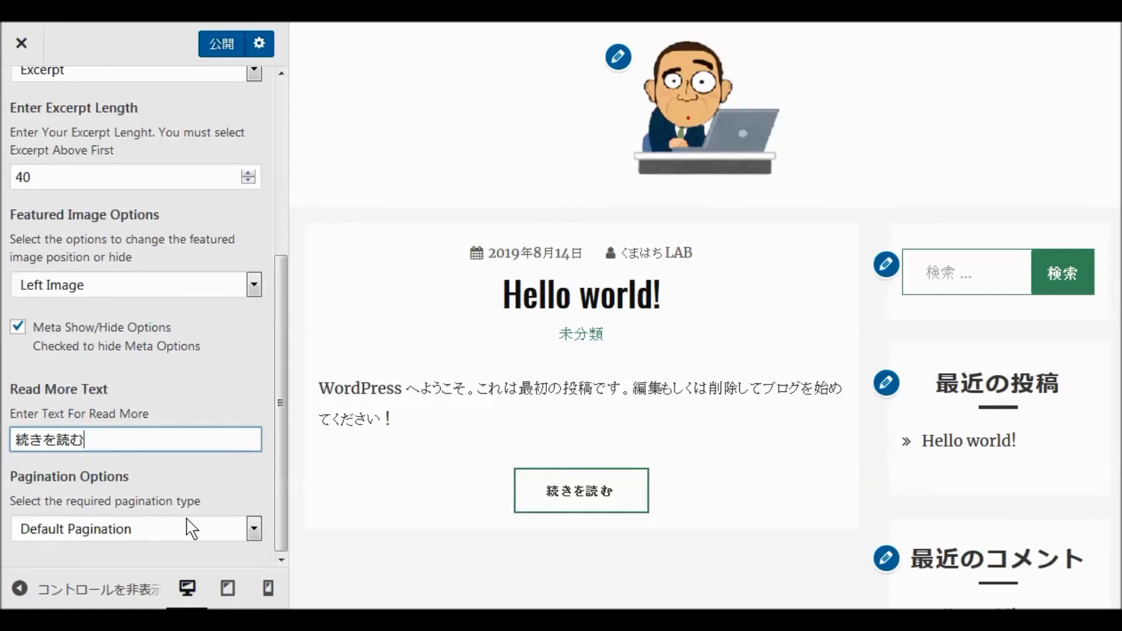
- Set the blog section's pagination type to Numeric Pagination
{"action": "left_click", "coordinate": [253, 530]}
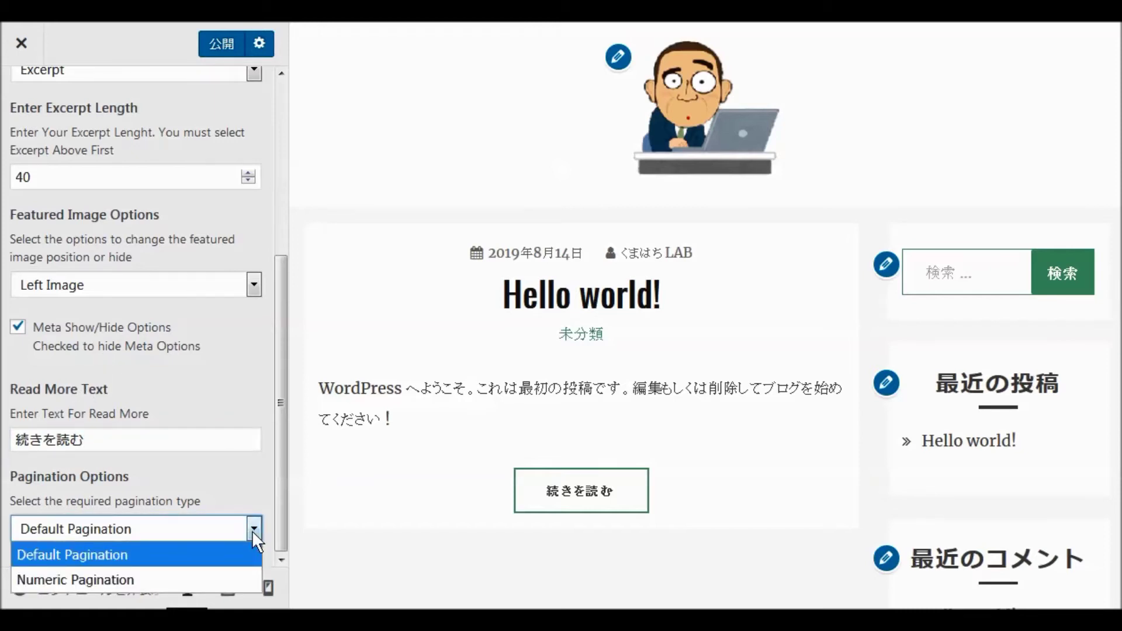
{"action": "left_click", "coordinate": [146, 581]}
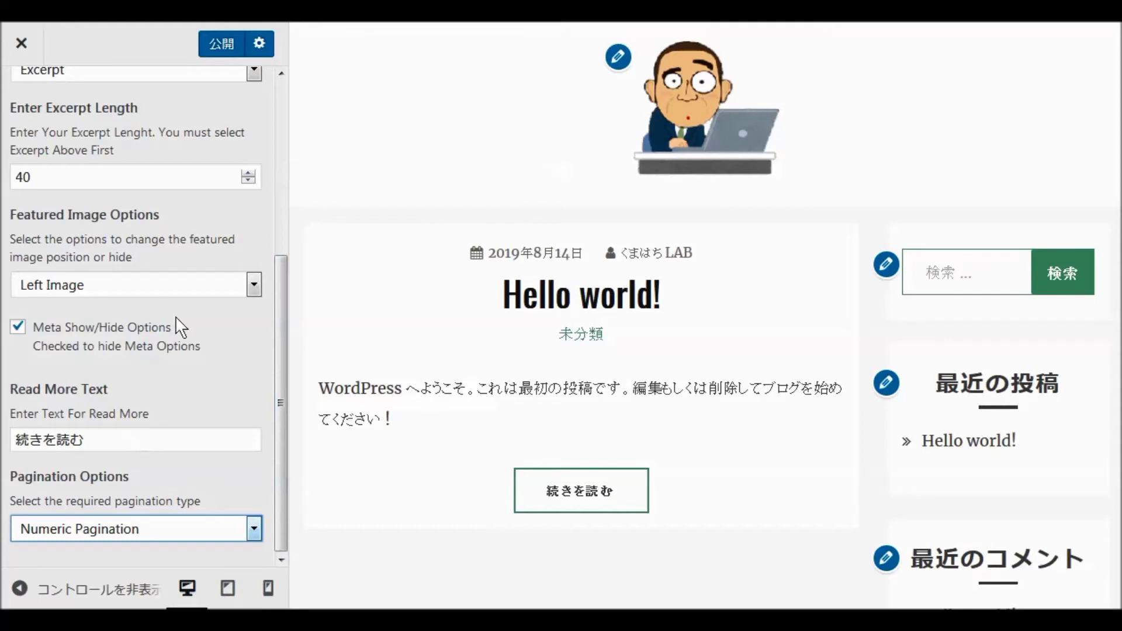
{"action": "scroll", "coordinate": [181, 243], "scroll_direction": "up", "scroll_amount": 5}
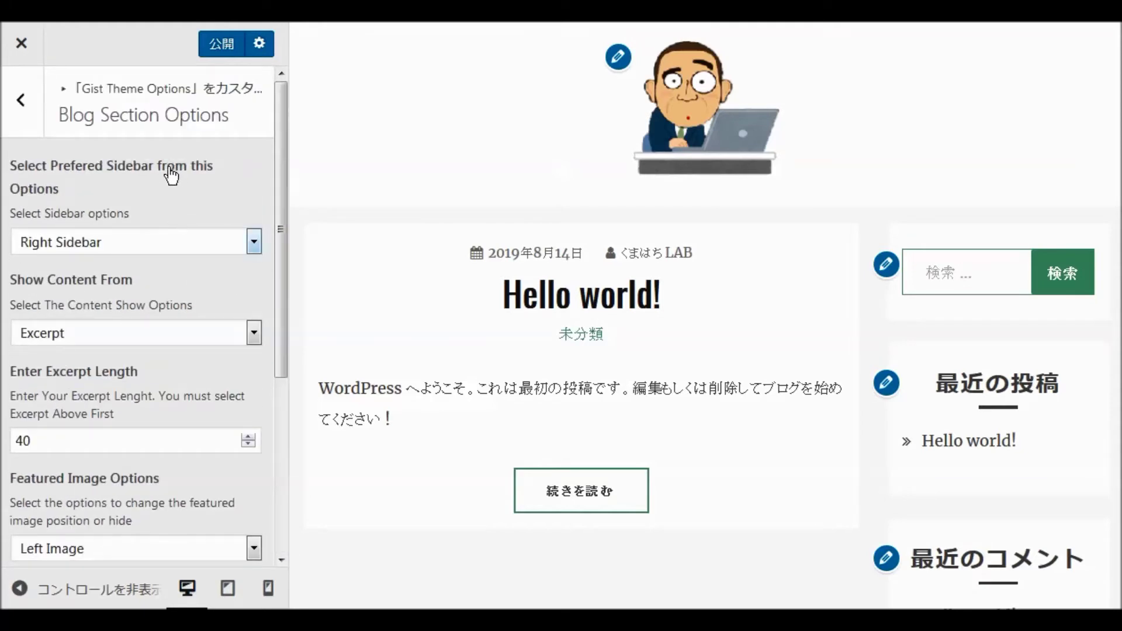
- Publish the blog section changes and return to the list of Gist Theme Options
{"action": "left_click", "coordinate": [222, 44]}
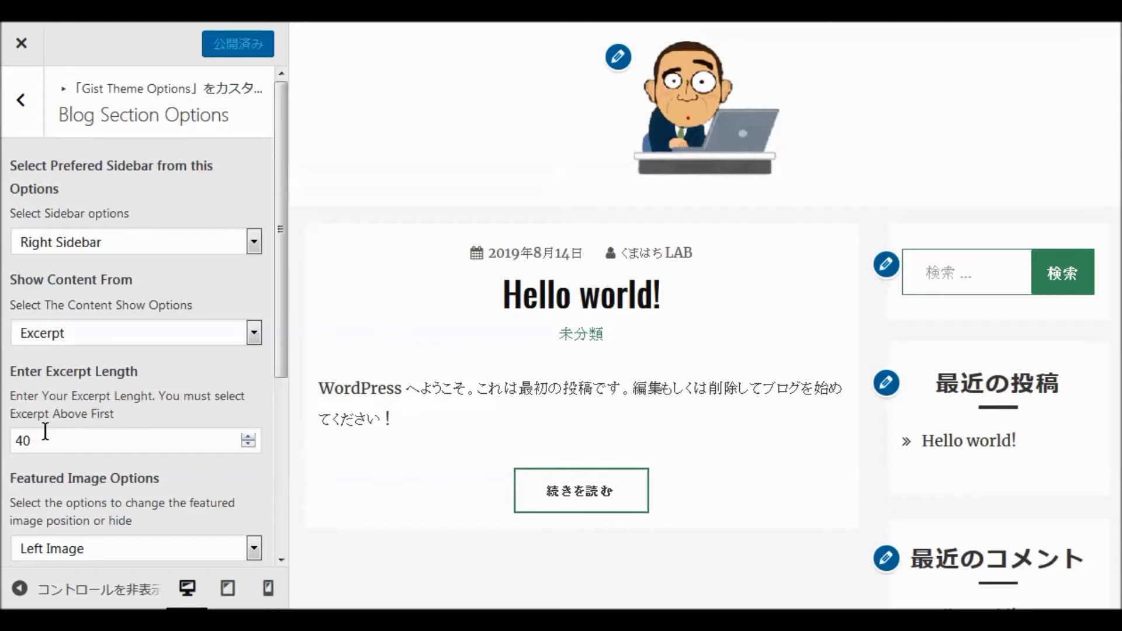
{"action": "left_click", "coordinate": [21, 100]}
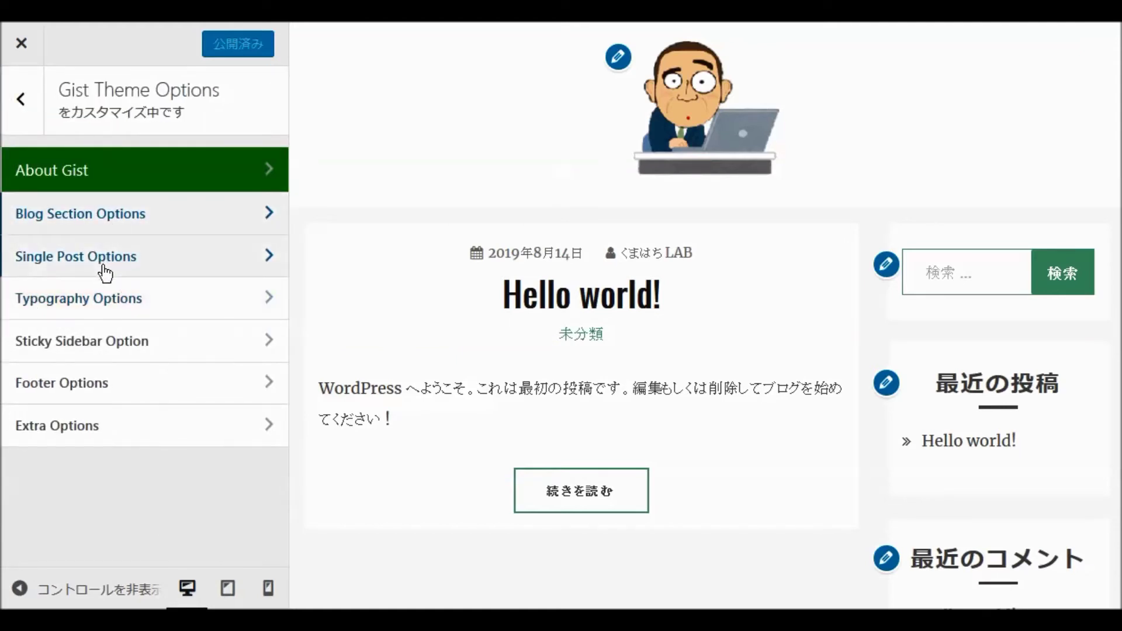
- Examine the Single Post Options, Typography Options and Sticky Sidebar Option settings of the Gist theme
{"action": "left_click", "coordinate": [100, 268]}
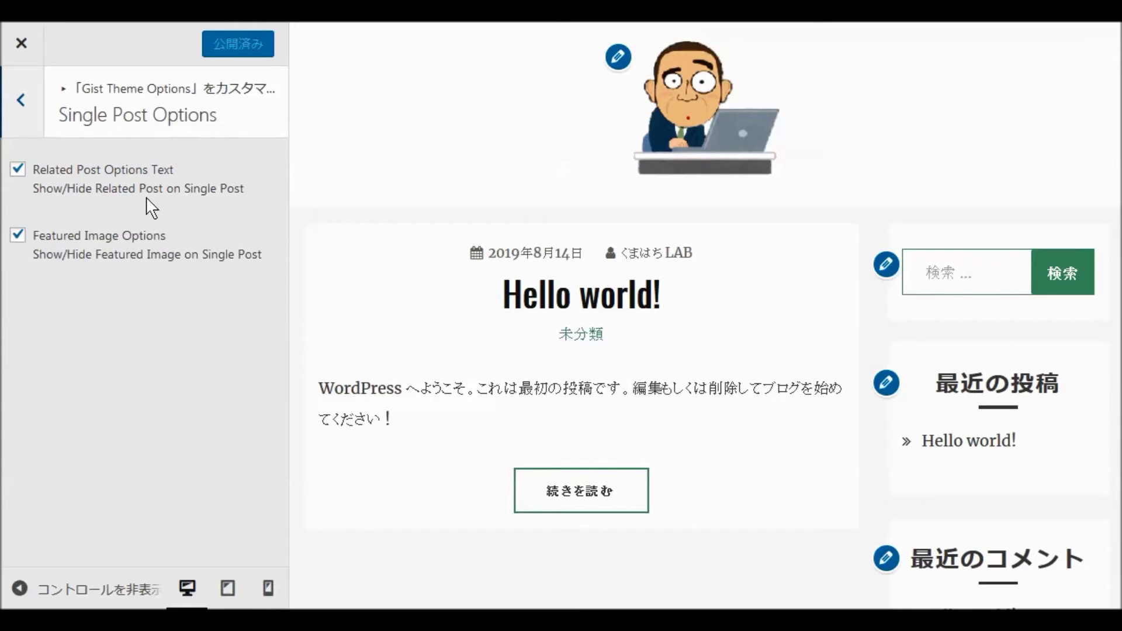
{"action": "left_click", "coordinate": [20, 100]}
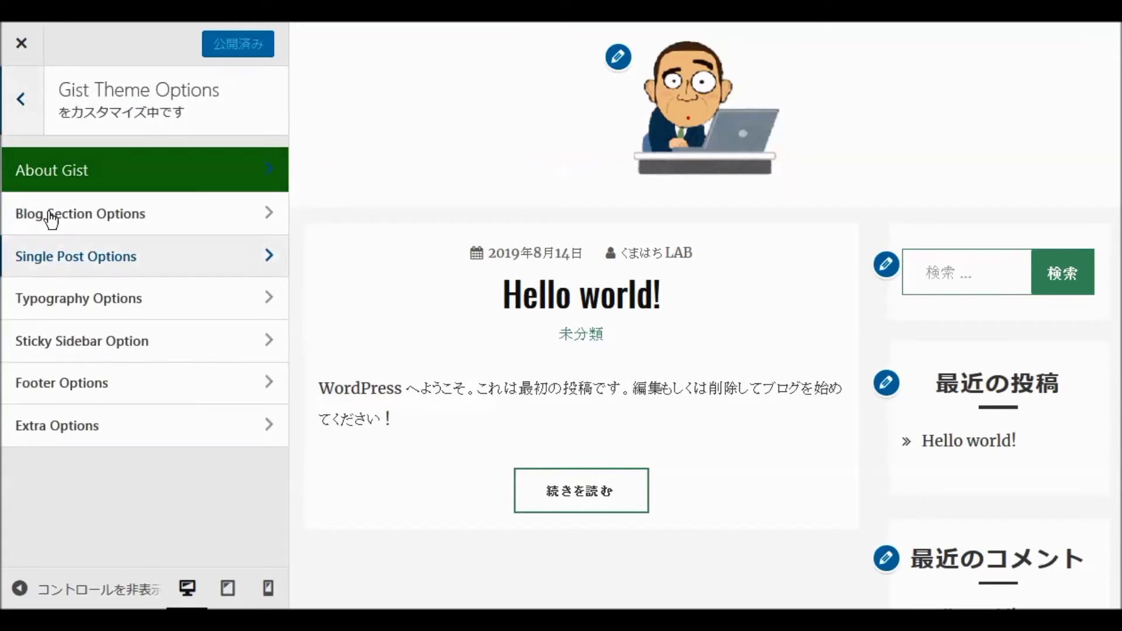
{"action": "left_click", "coordinate": [84, 303]}
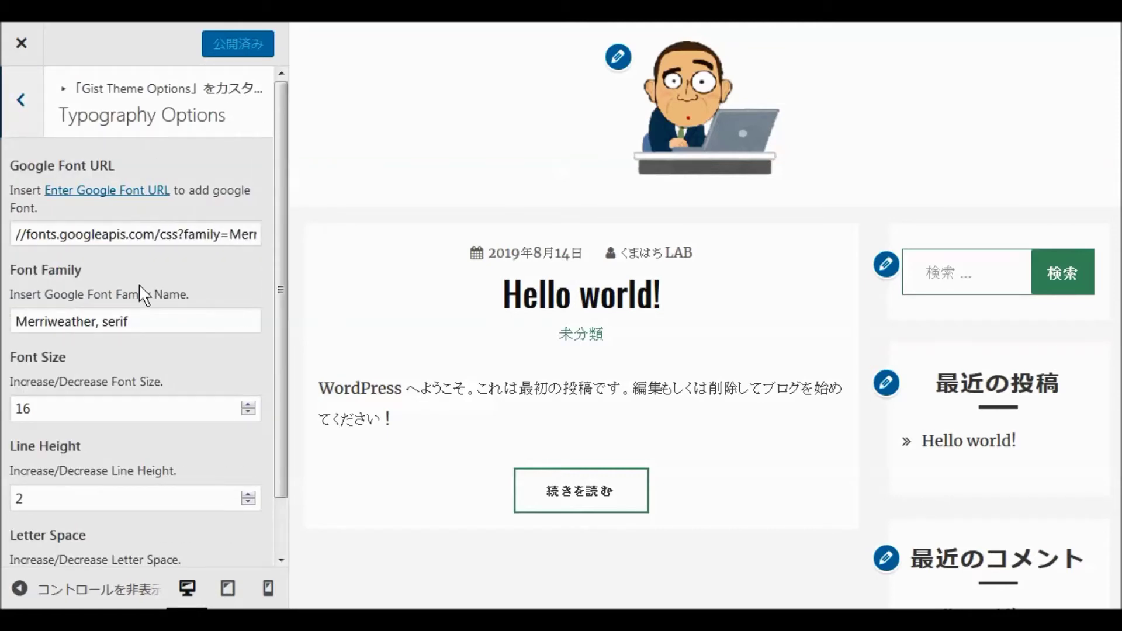
{"action": "scroll", "coordinate": [140, 293], "scroll_direction": "down", "scroll_amount": 1}
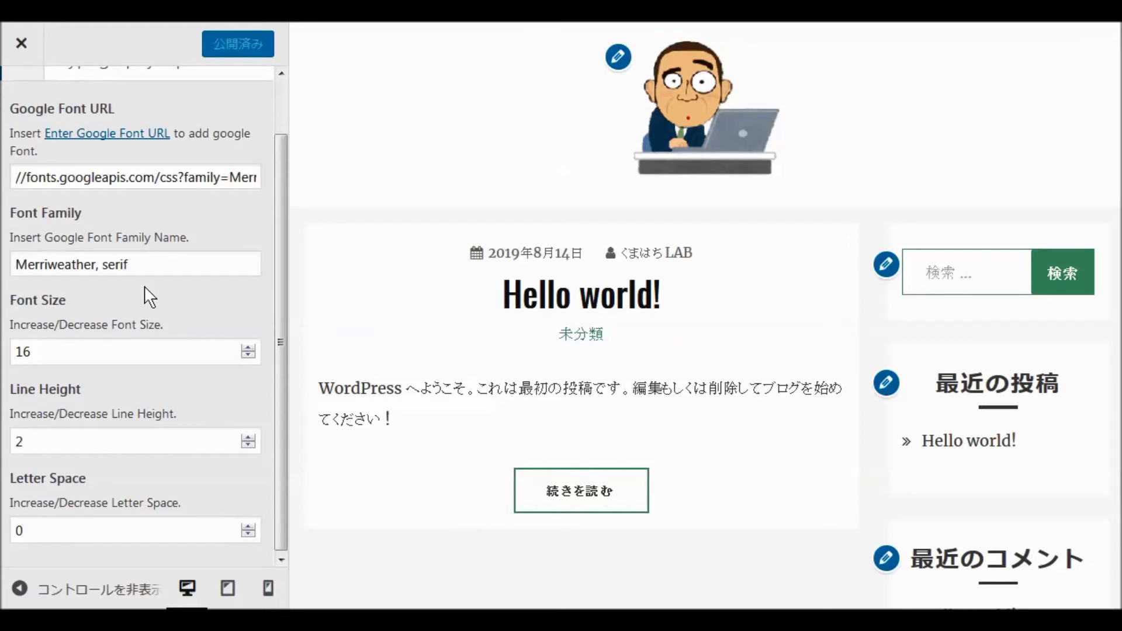
{"action": "scroll", "coordinate": [146, 283], "scroll_direction": "up", "scroll_amount": 1}
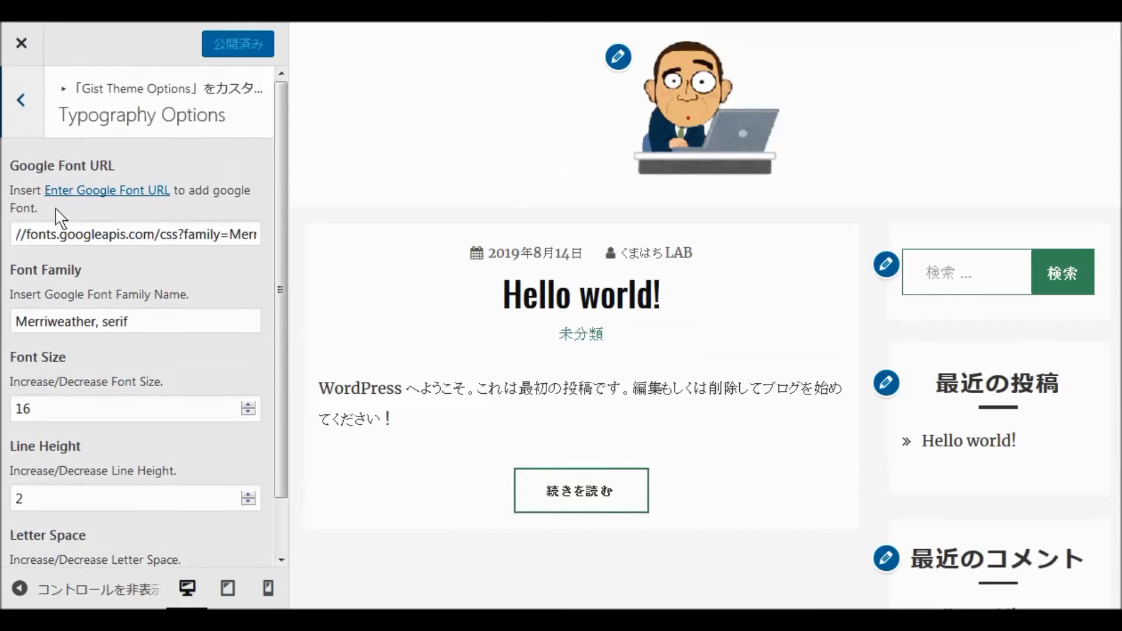
{"action": "left_click", "coordinate": [21, 100]}
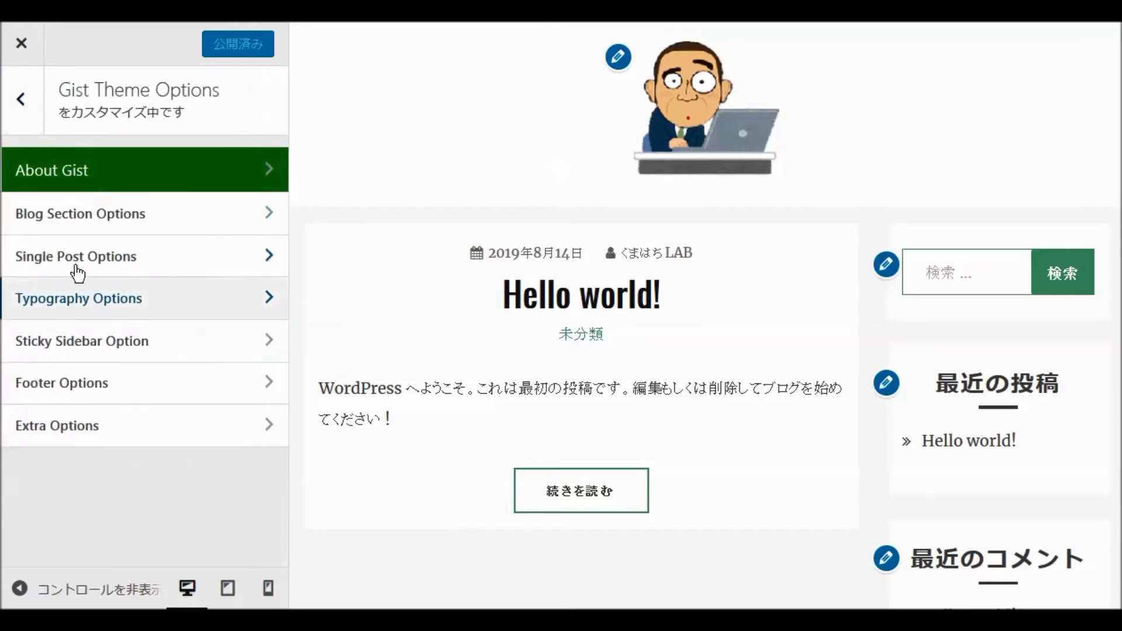
{"action": "left_click", "coordinate": [70, 342]}
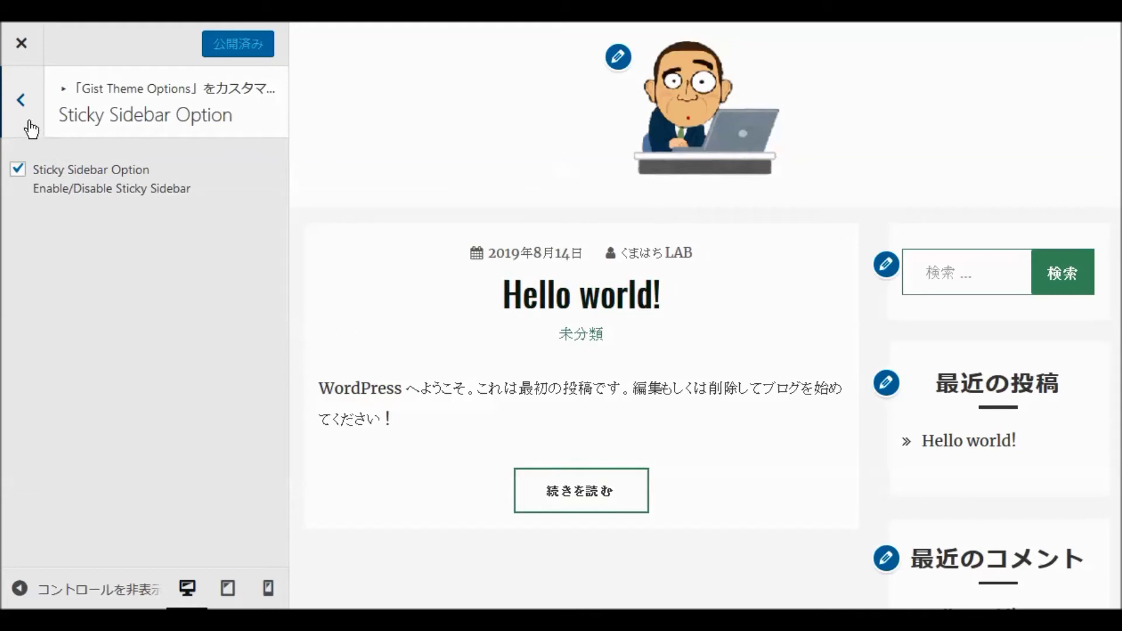
{"action": "left_click", "coordinate": [21, 100]}
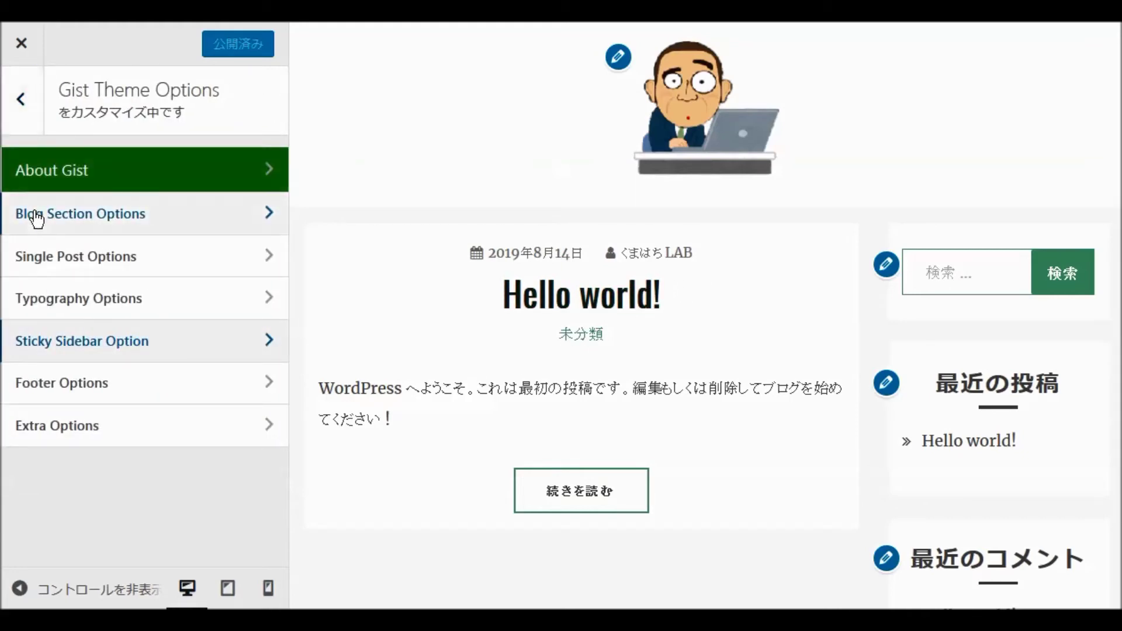
- Enable the Social Option in the Footer Options, publish the change and check the footer in the preview
{"action": "left_click", "coordinate": [76, 383]}
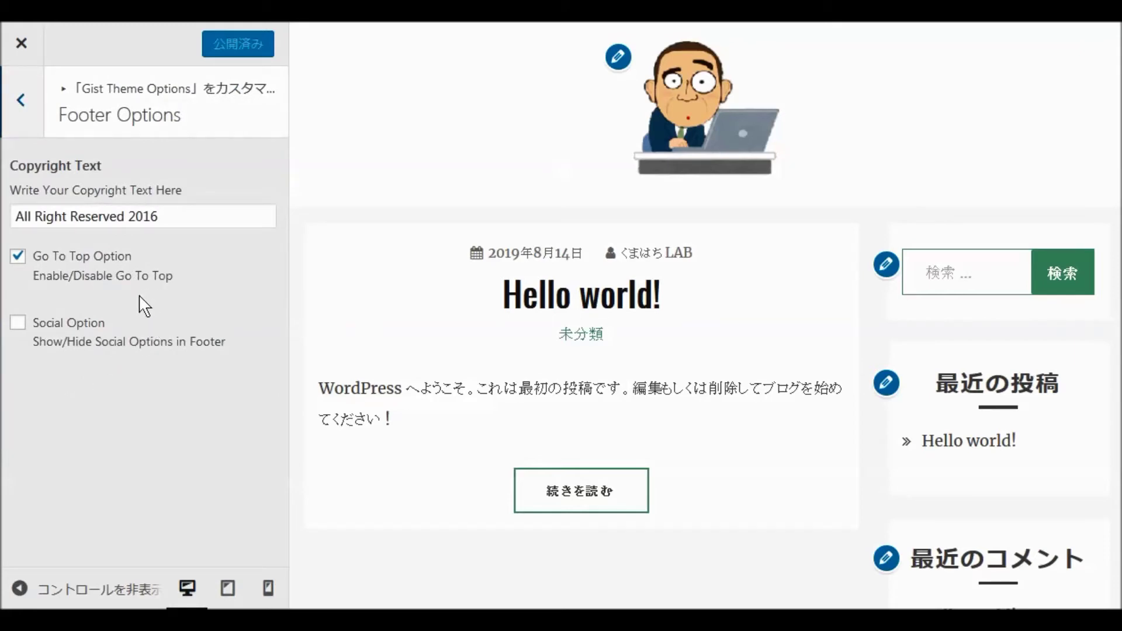
{"action": "left_click", "coordinate": [18, 322]}
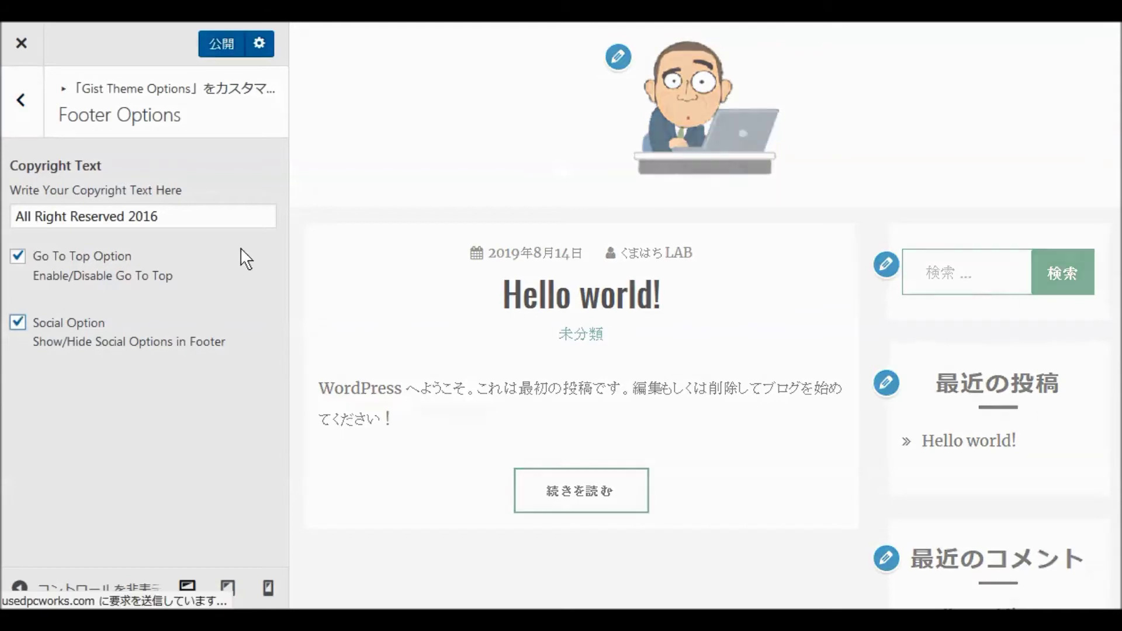
{"action": "left_click", "coordinate": [222, 45]}
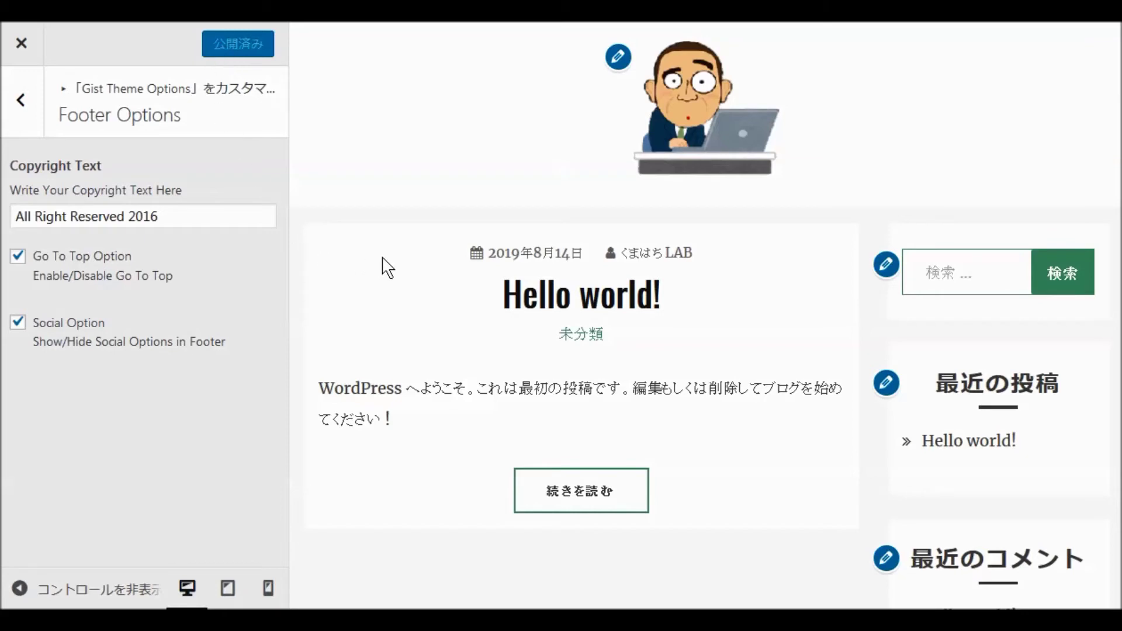
{"action": "scroll", "coordinate": [386, 275], "scroll_direction": "down", "scroll_amount": 3}
{"action": "scroll", "coordinate": [407, 287], "scroll_direction": "down", "scroll_amount": 5}
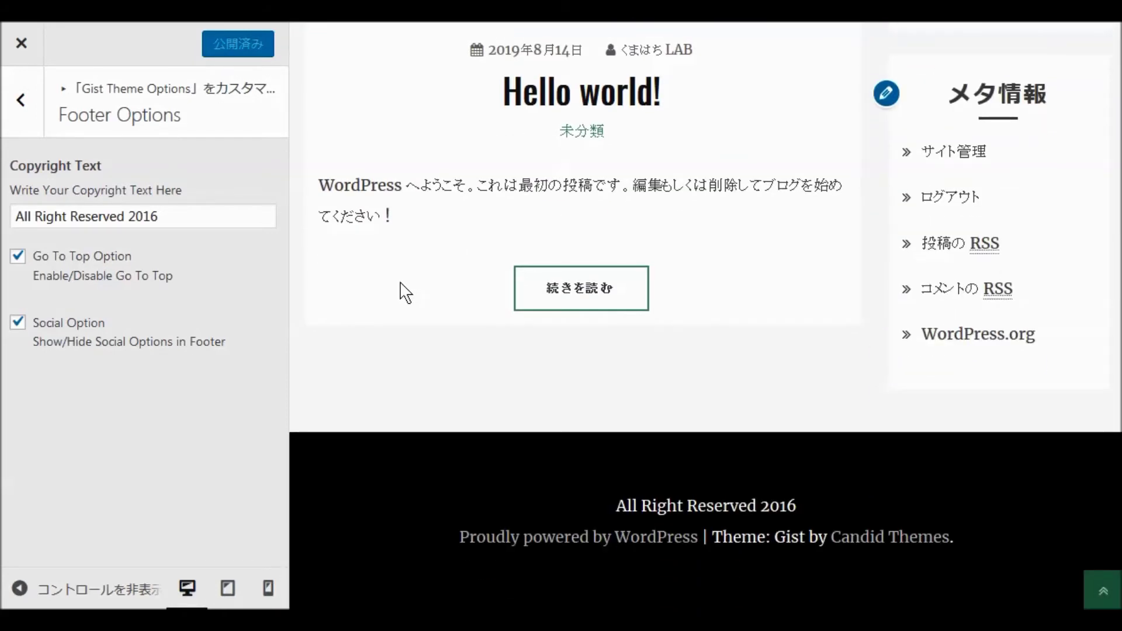
{"action": "scroll", "coordinate": [403, 289], "scroll_direction": "up", "scroll_amount": 5}
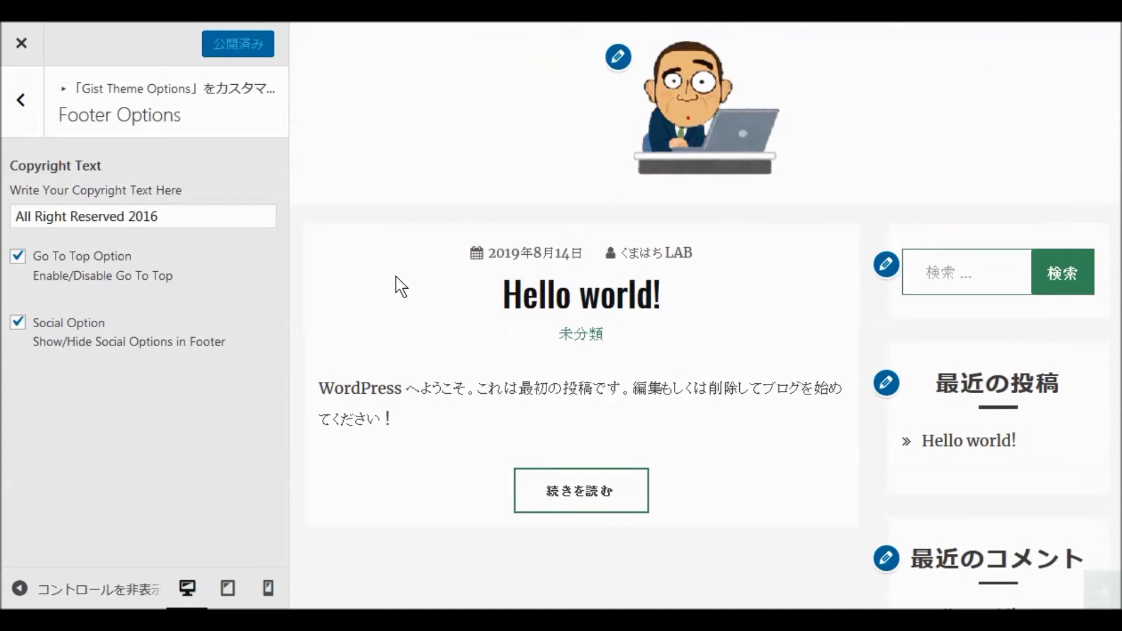
- Clear the Breadcrumb Text in the Extra Options of the Gist theme
{"action": "left_click", "coordinate": [19, 100]}
{"action": "left_click", "coordinate": [61, 429]}
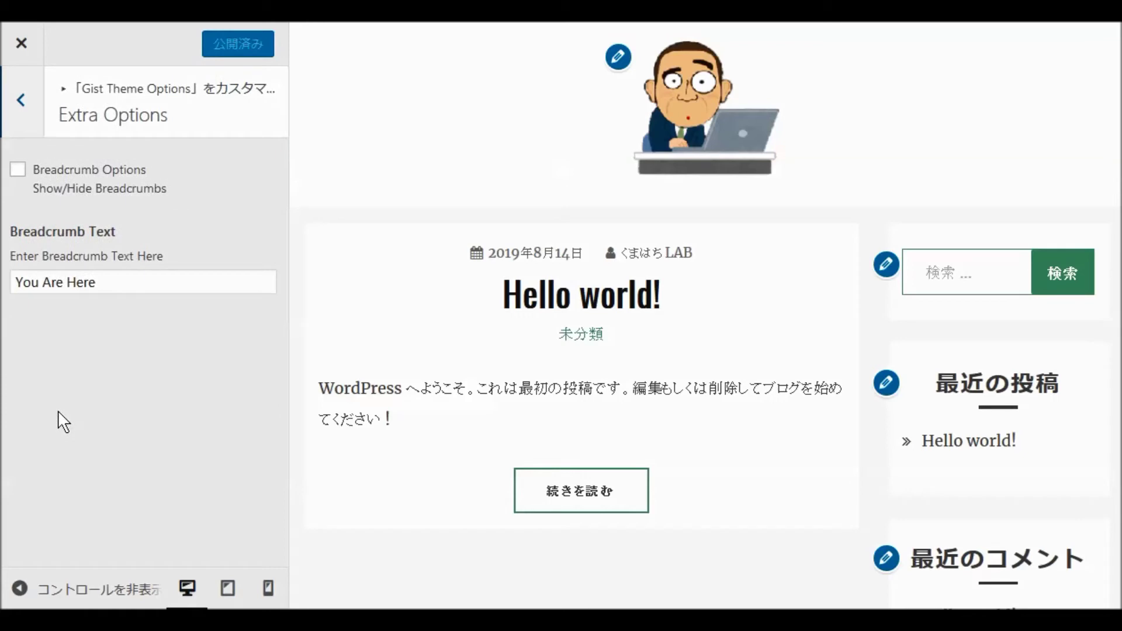
{"action": "left_click", "coordinate": [103, 286]}
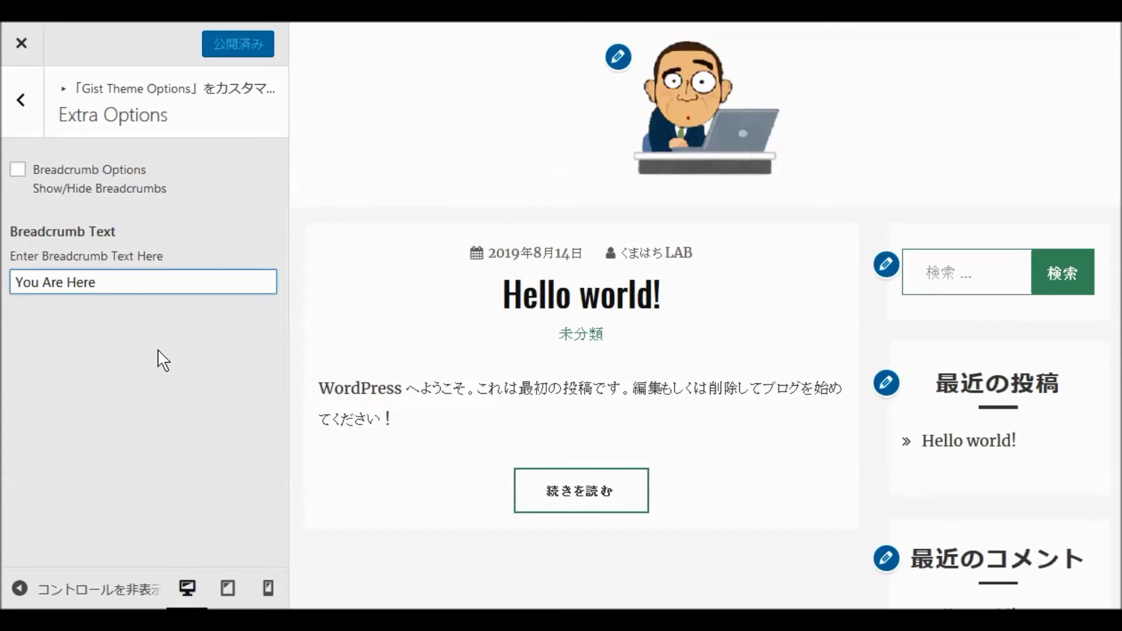
{"action": "key", "text": "BackSpace"}
{"action": "key", "text": "BackSpace"}
{"action": "key", "text": "BackSpace"}
{"action": "key", "text": "BackSpace"}
{"action": "key", "text": "BackSpace"}
{"action": "key", "text": "BackSpace"}
{"action": "key", "text": "BackSpace"}
{"action": "key", "text": "BackSpace"}
{"action": "key", "text": "BackSpace"}
{"action": "key", "text": "BackSpace"}
{"action": "key", "text": "BackSpace"}
{"action": "key", "text": "BackSpace"}
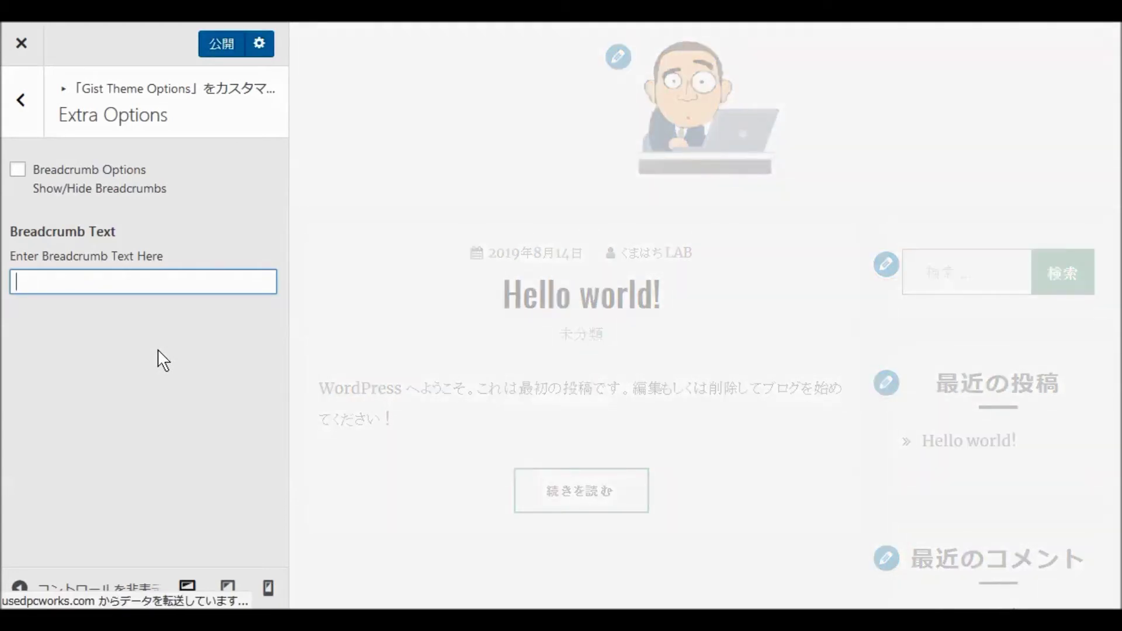
- Enable the Breadcrumb Options to show breadcrumbs and publish the Extra Options changes
{"action": "left_click", "coordinate": [21, 176]}
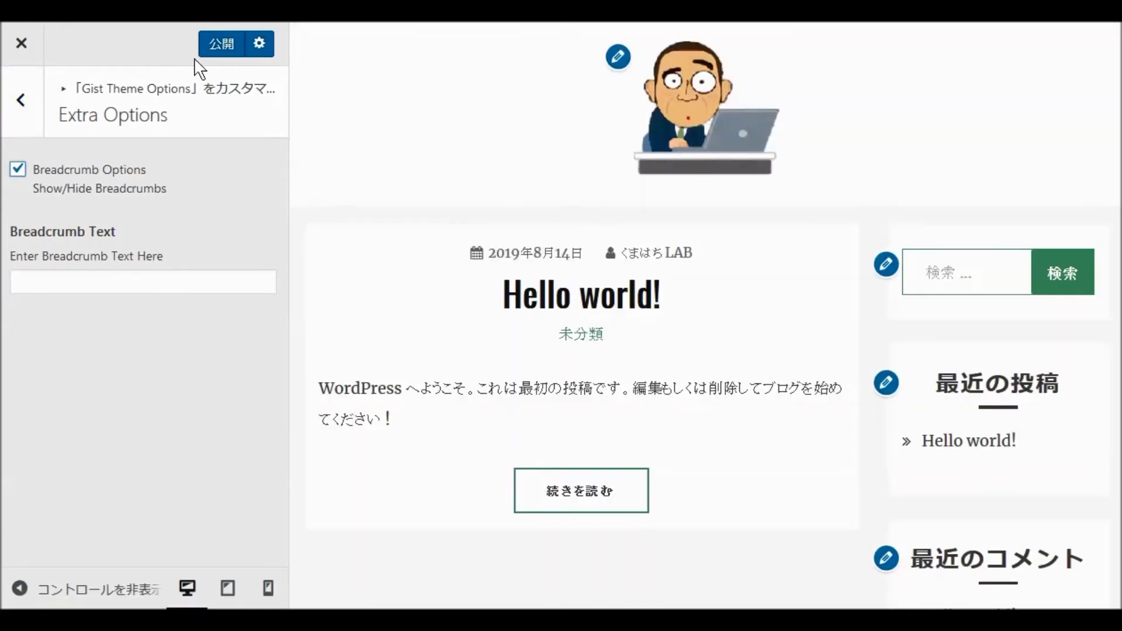
{"action": "left_click", "coordinate": [213, 52]}
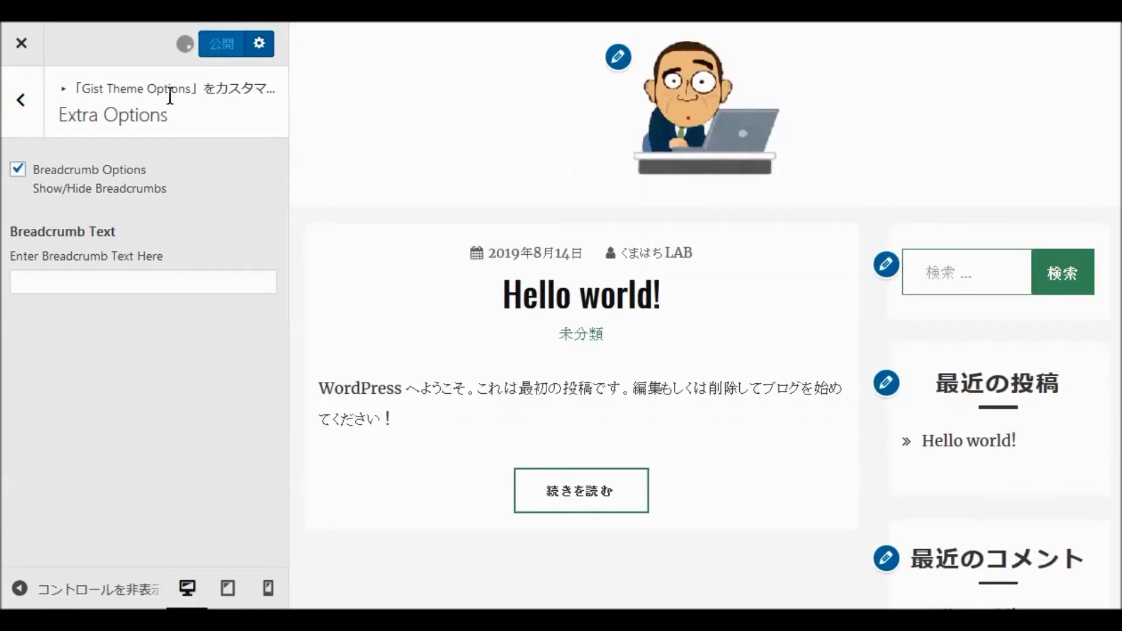
- Leave the Gist Theme Options and start adding a new image in the header image (ヘッダー画像) settings
{"action": "left_click", "coordinate": [13, 111]}
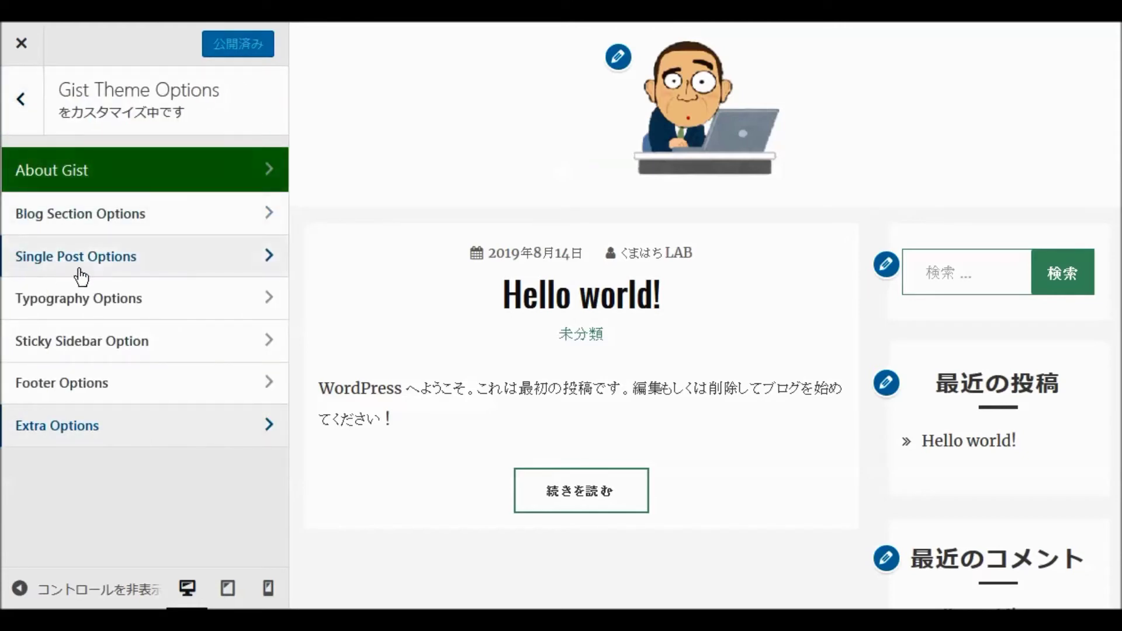
{"action": "left_click", "coordinate": [23, 102]}
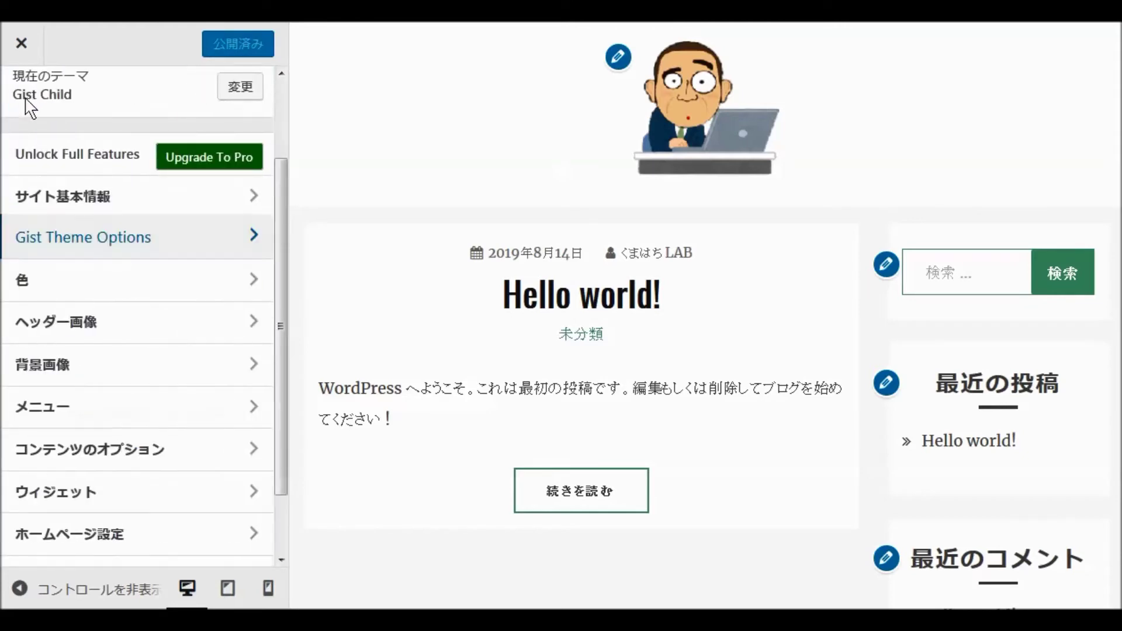
{"action": "left_click", "coordinate": [89, 323]}
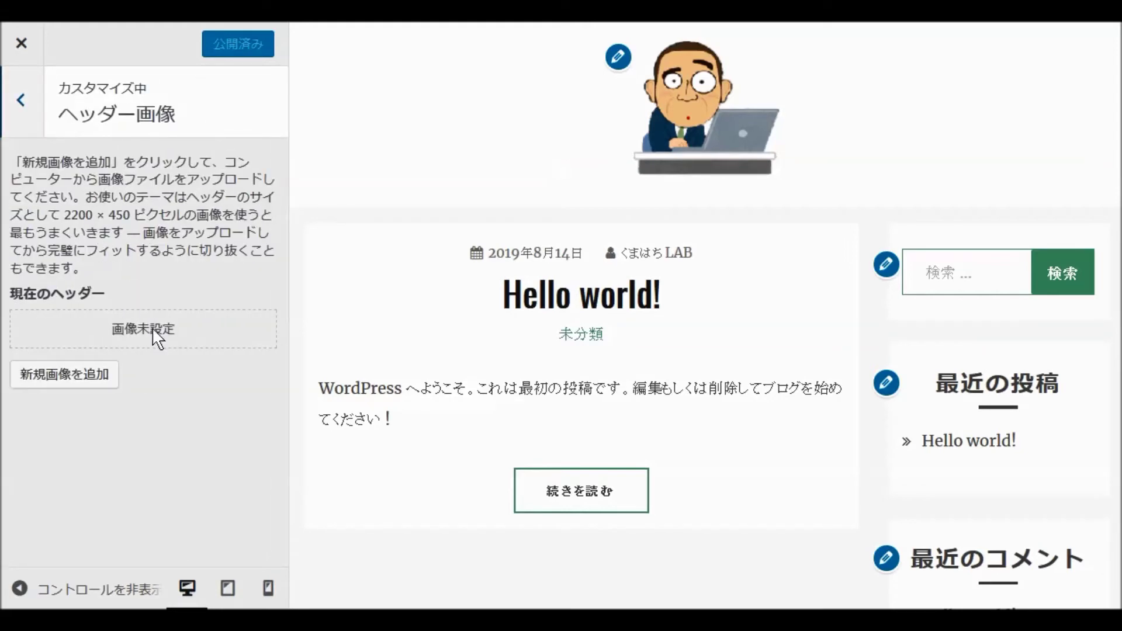
{"action": "left_click", "coordinate": [111, 376]}
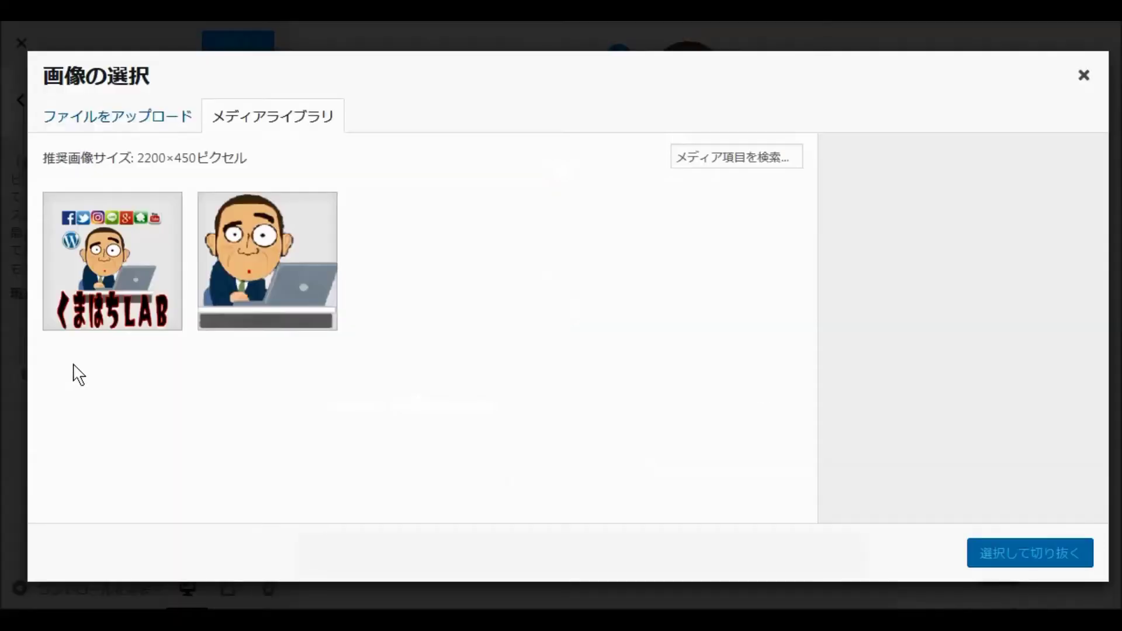
- Upload 9bea249ac0f2b3138e9a84d3bc3916f4.jpg, the WordPress laptop picture, from the local WP folder into the media library
{"action": "mouse_move", "coordinate": [161, 580]}
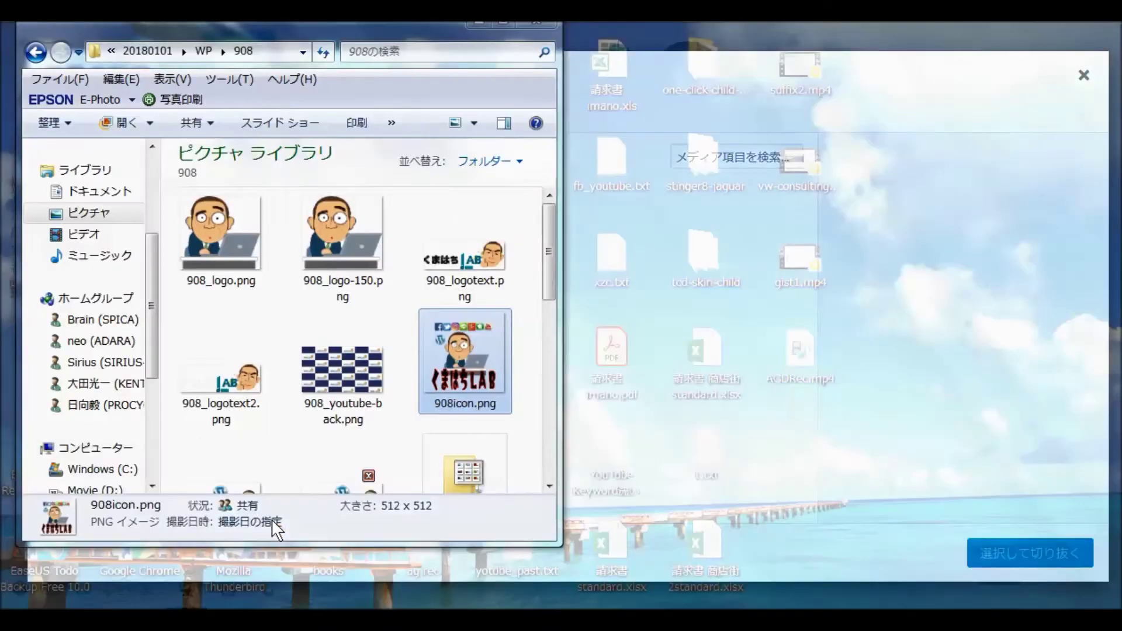
{"action": "left_click", "coordinate": [276, 522]}
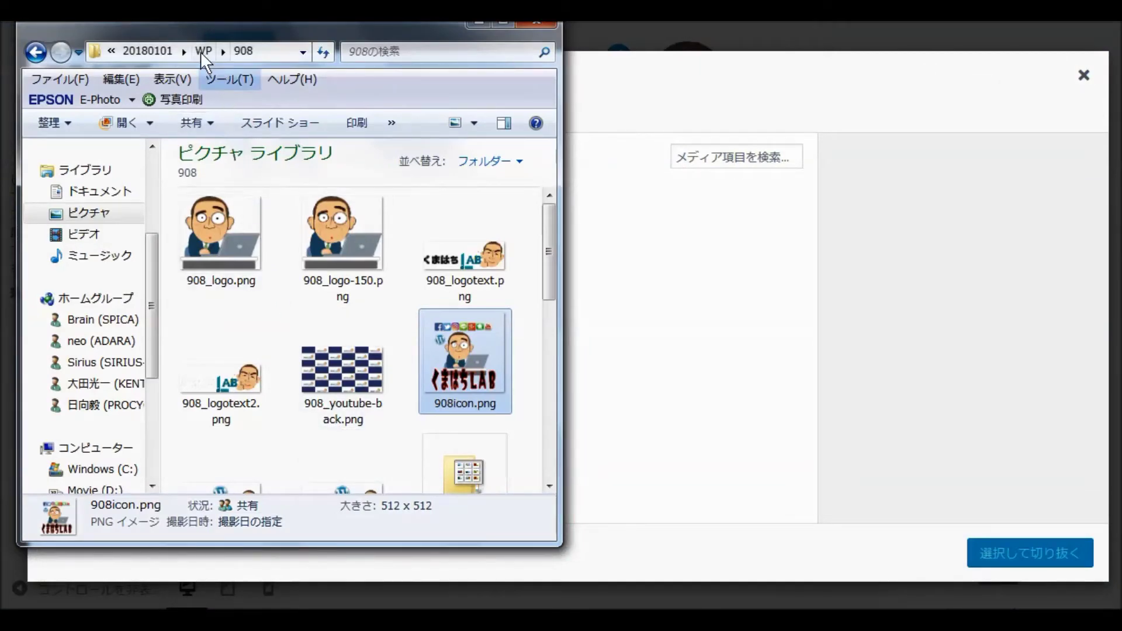
{"action": "left_click", "coordinate": [197, 50]}
{"action": "scroll", "coordinate": [363, 351], "scroll_direction": "down", "scroll_amount": 5}
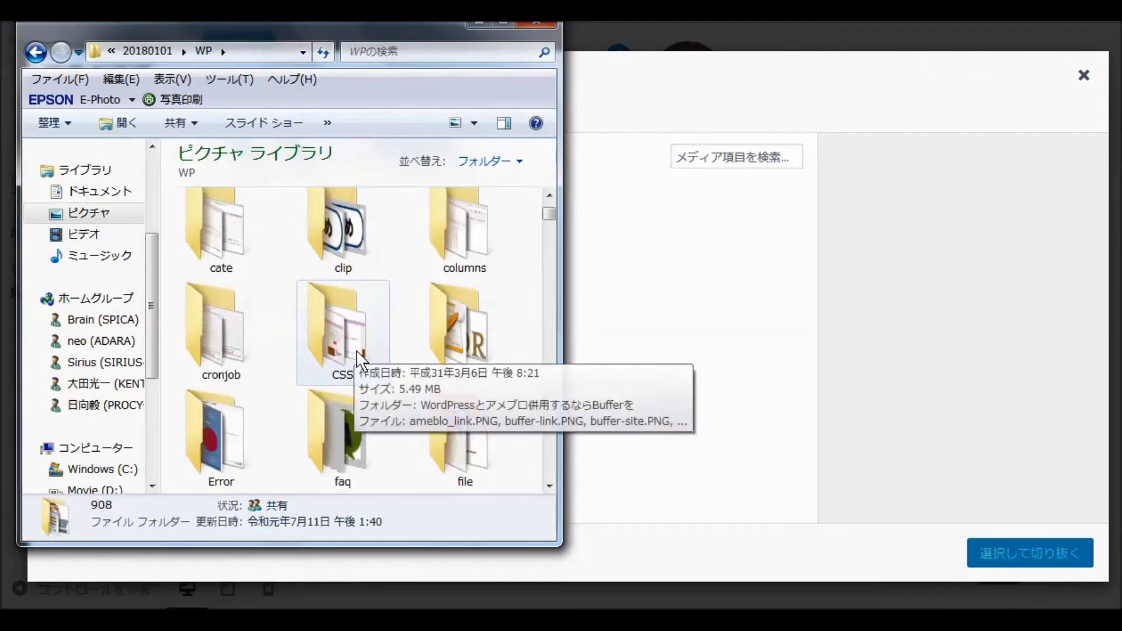
{"action": "scroll", "coordinate": [380, 353], "scroll_direction": "down", "scroll_amount": 7}
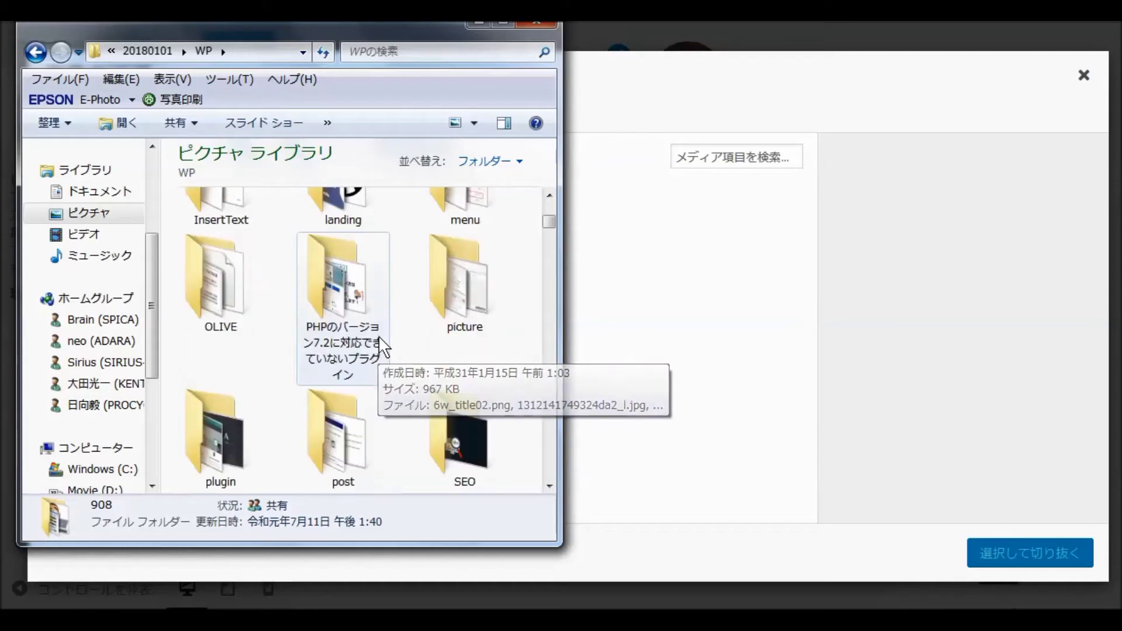
{"action": "scroll", "coordinate": [388, 348], "scroll_direction": "down", "scroll_amount": 10}
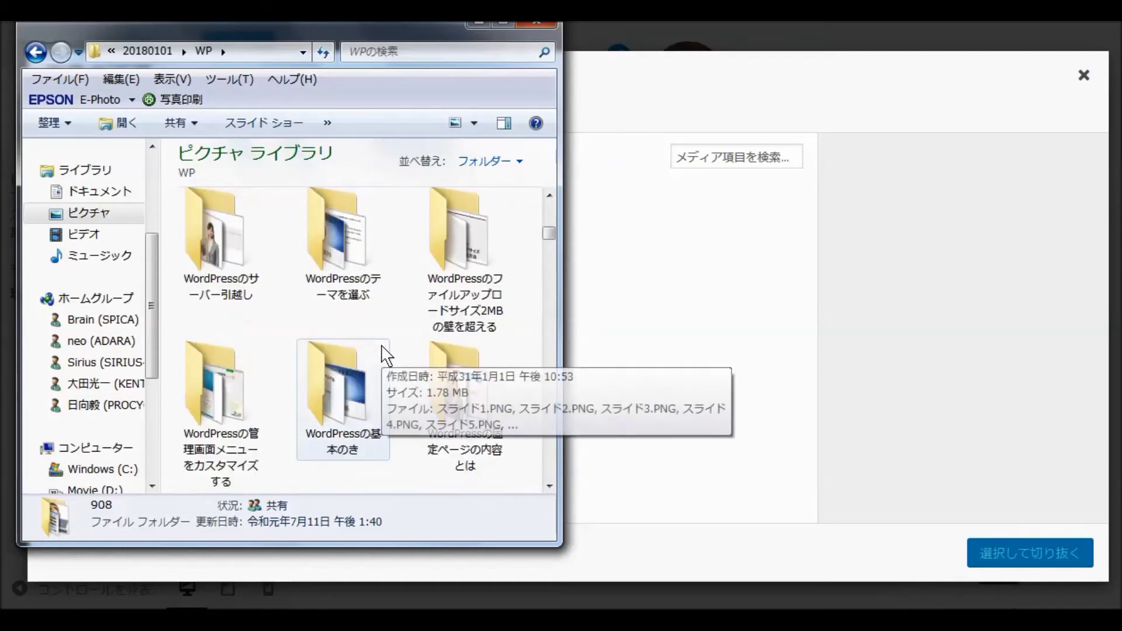
{"action": "scroll", "coordinate": [385, 354], "scroll_direction": "down", "scroll_amount": 12}
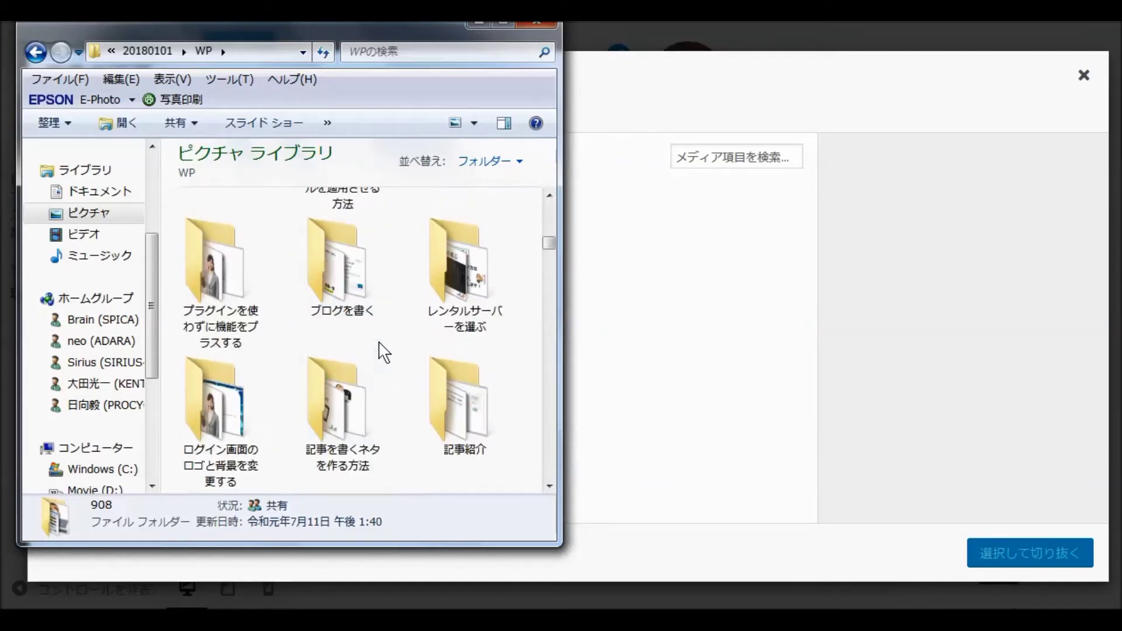
{"action": "scroll", "coordinate": [381, 353], "scroll_direction": "down", "scroll_amount": 3}
{"action": "scroll", "coordinate": [363, 368], "scroll_direction": "down", "scroll_amount": 4}
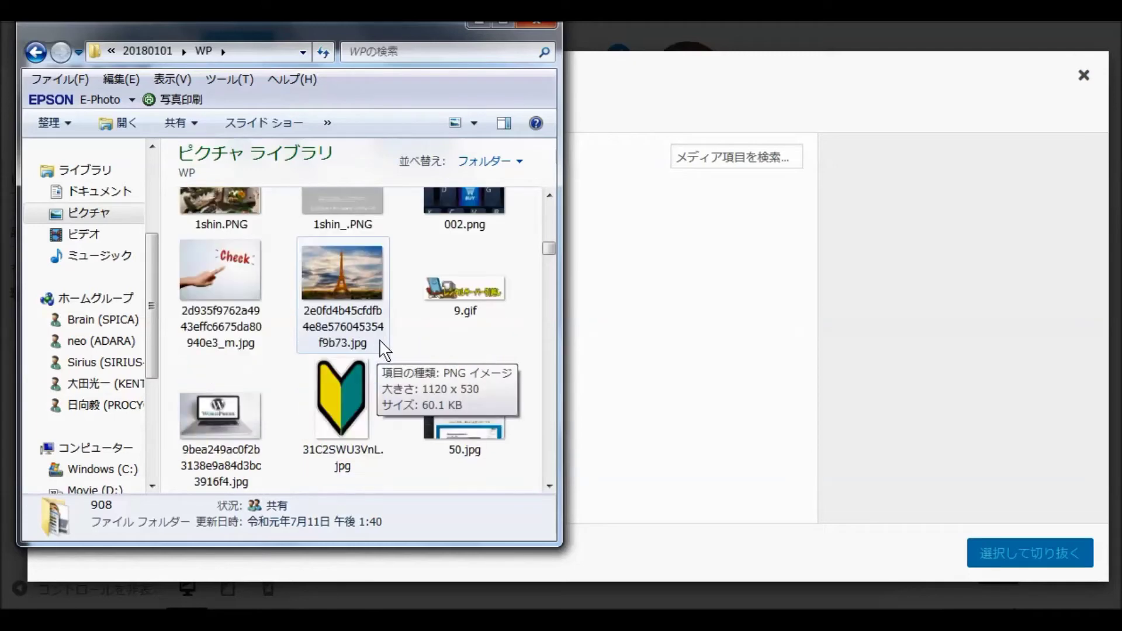
{"action": "left_click_drag", "start_coordinate": [221, 415], "coordinate": [626, 409]}
{"action": "left_click", "coordinate": [479, 25]}
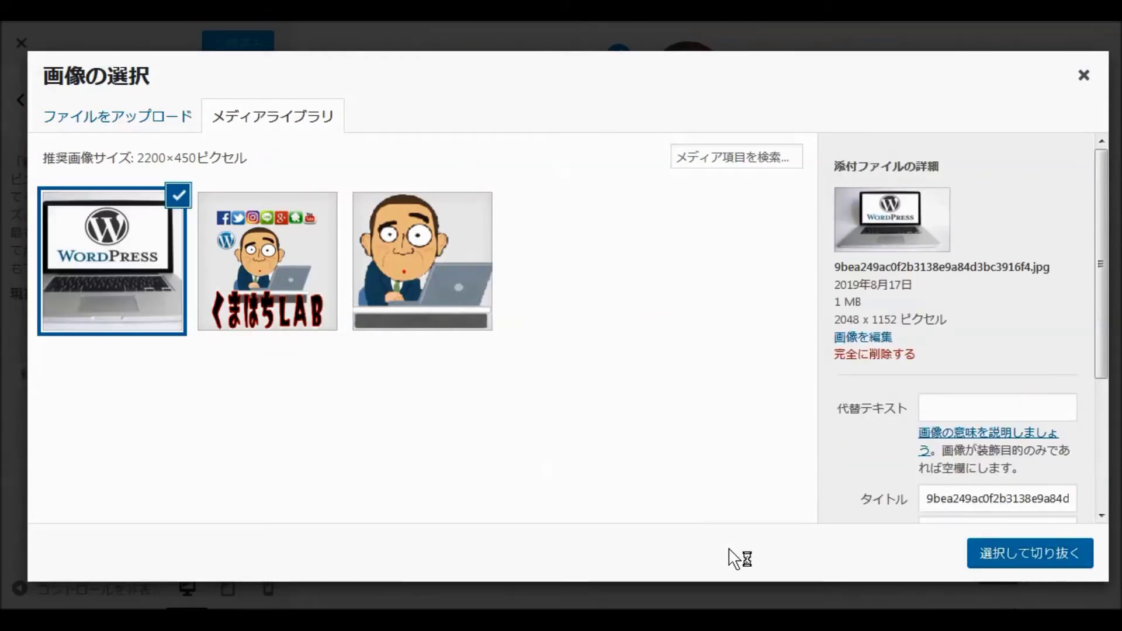
- Crop the WordPress laptop picture with the crop area moved slightly down around the WordPress logo, and apply it as the header image
{"action": "left_click", "coordinate": [996, 570]}
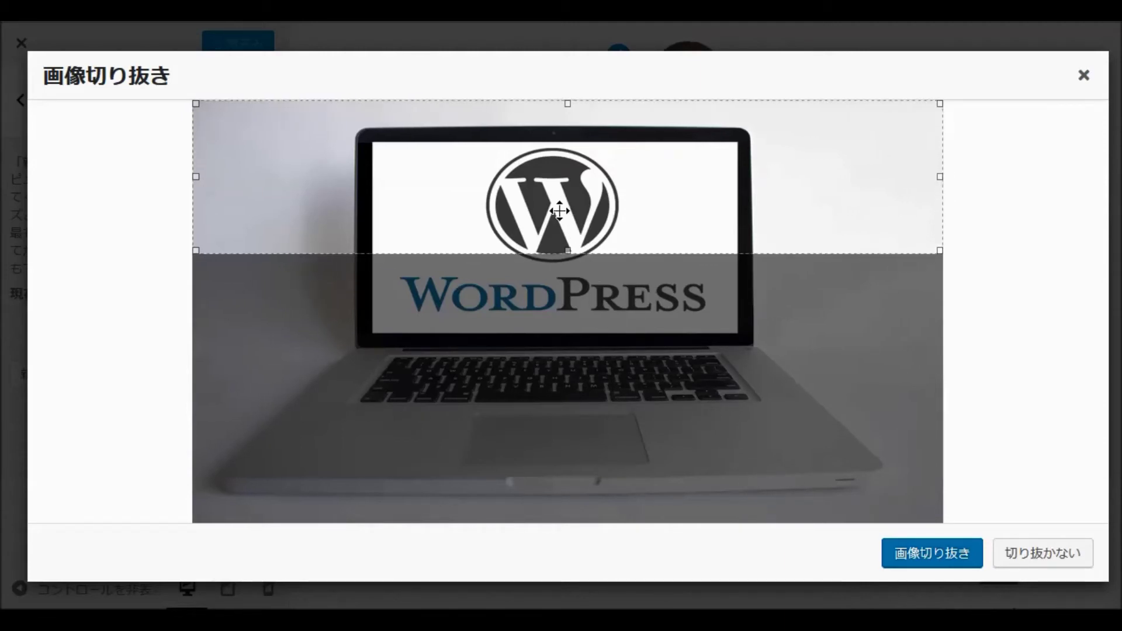
{"action": "left_click_drag", "start_coordinate": [558, 208], "coordinate": [558, 232]}
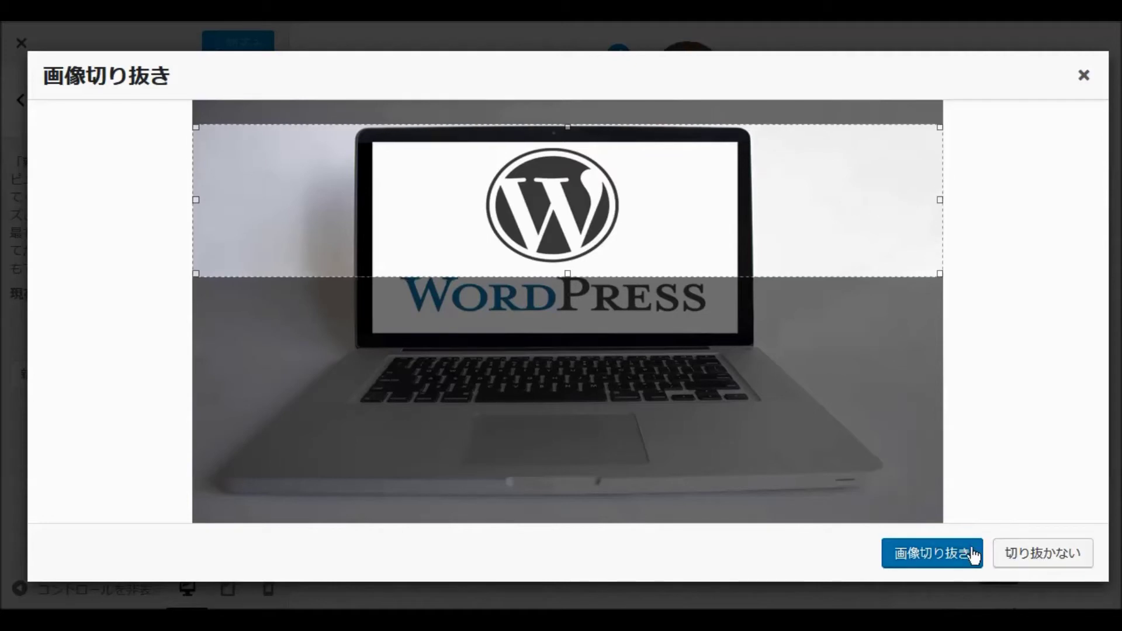
{"action": "left_click", "coordinate": [953, 551]}
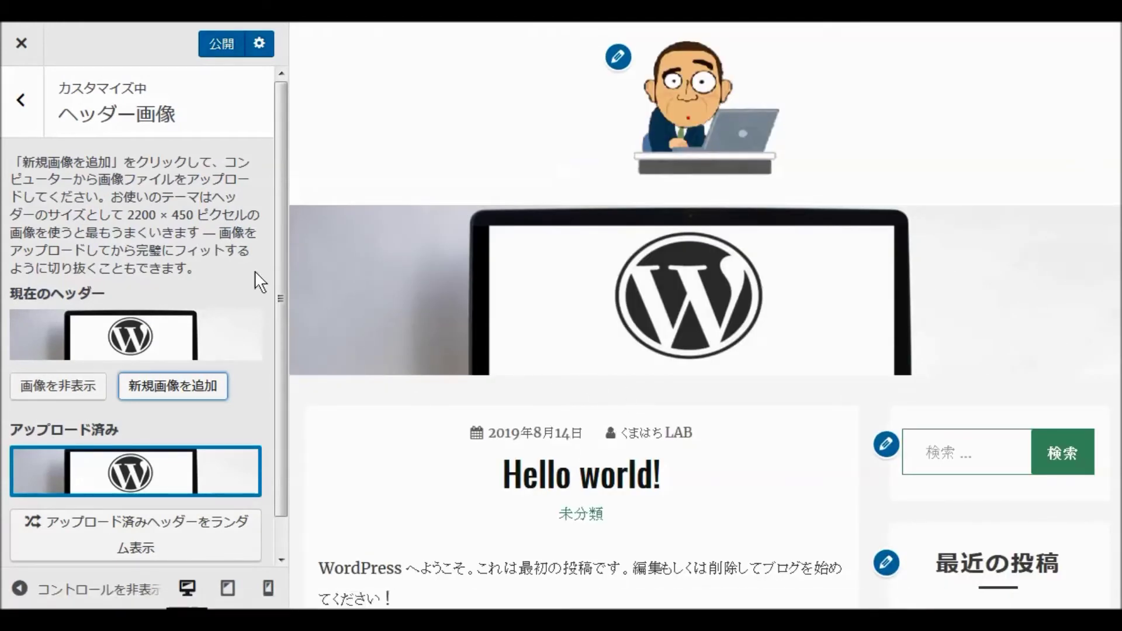
- Publish the new header image and return to the customizer's main list of settings
{"action": "left_click", "coordinate": [223, 44]}
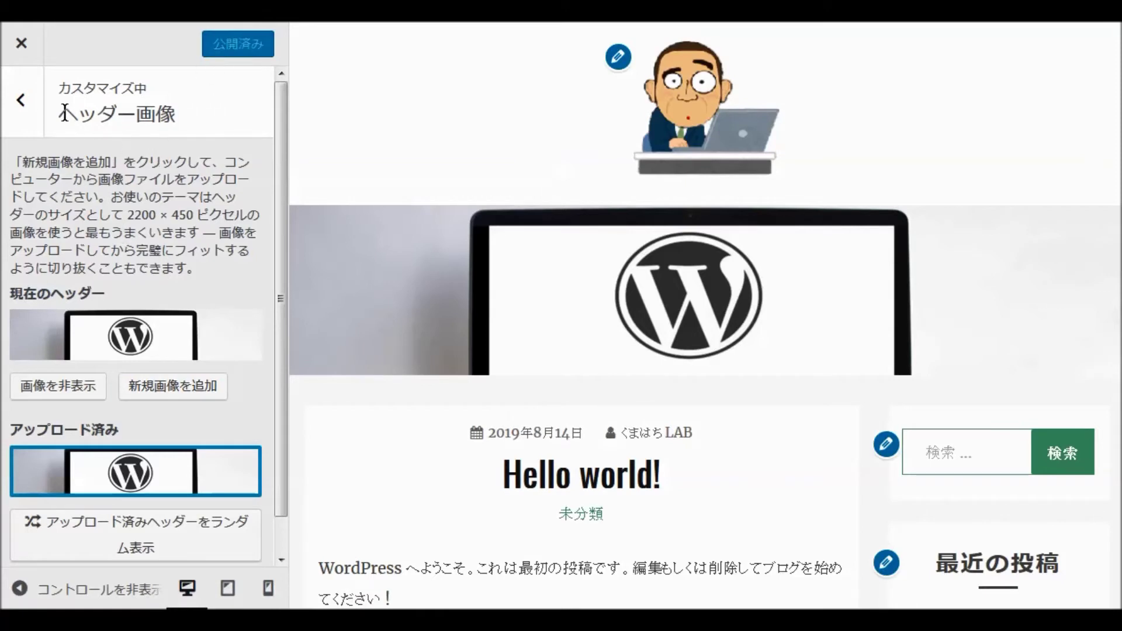
{"action": "left_click", "coordinate": [19, 104]}
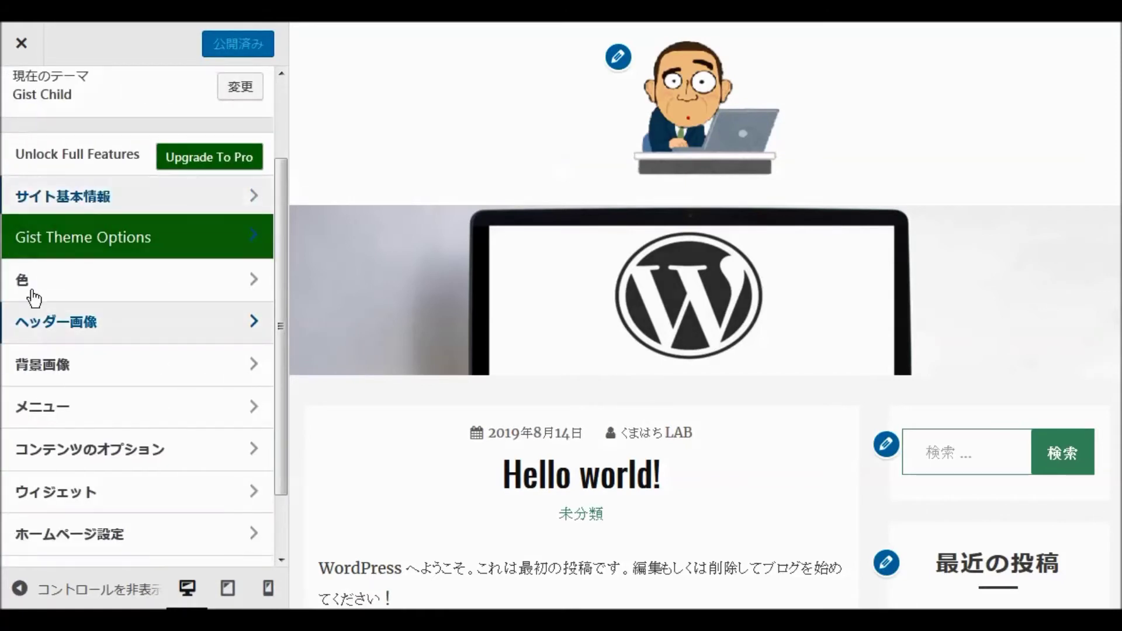
{"action": "scroll", "coordinate": [139, 350], "scroll_direction": "down", "scroll_amount": 2}
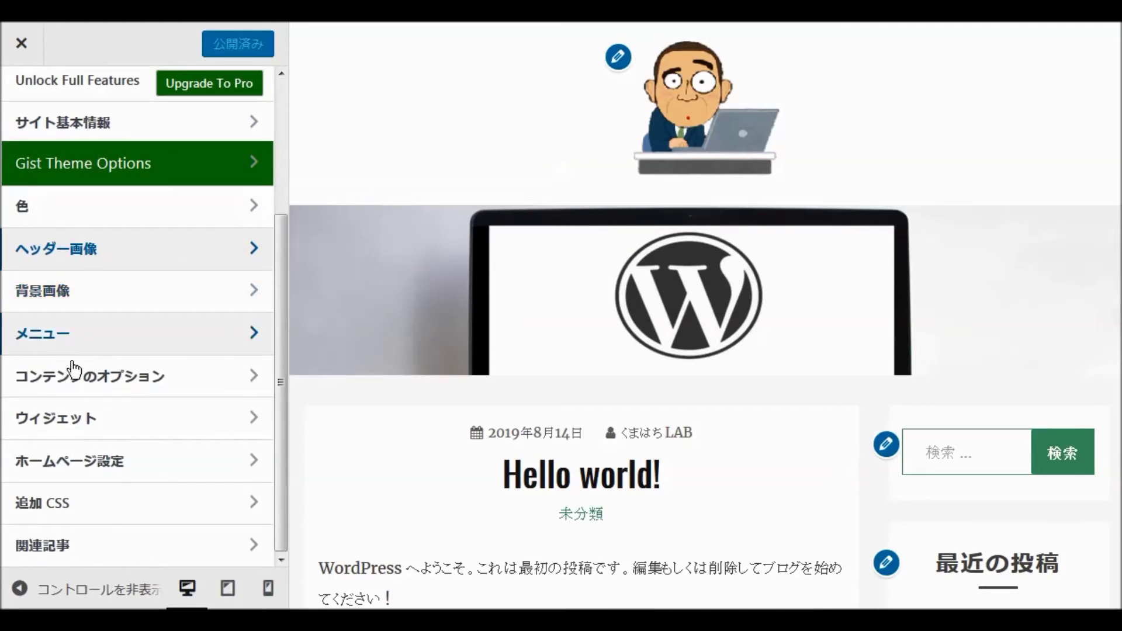
- In the content options (コンテンツのオプション), turn off showing the post author (投稿者を表示) and publish the change
{"action": "left_click", "coordinate": [90, 377]}
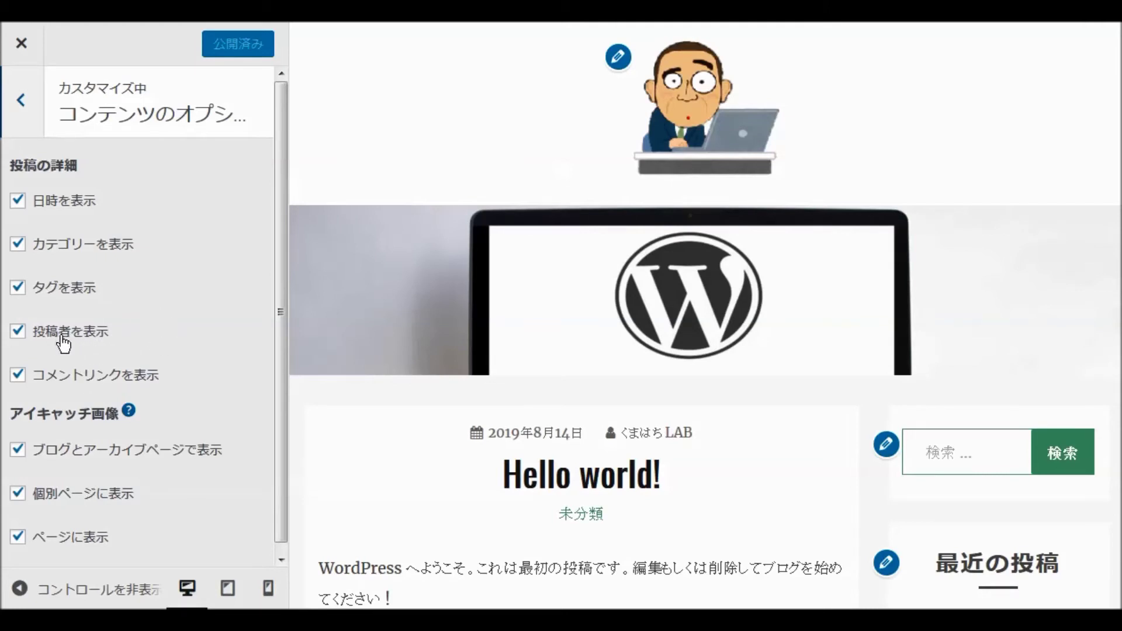
{"action": "left_click", "coordinate": [18, 333]}
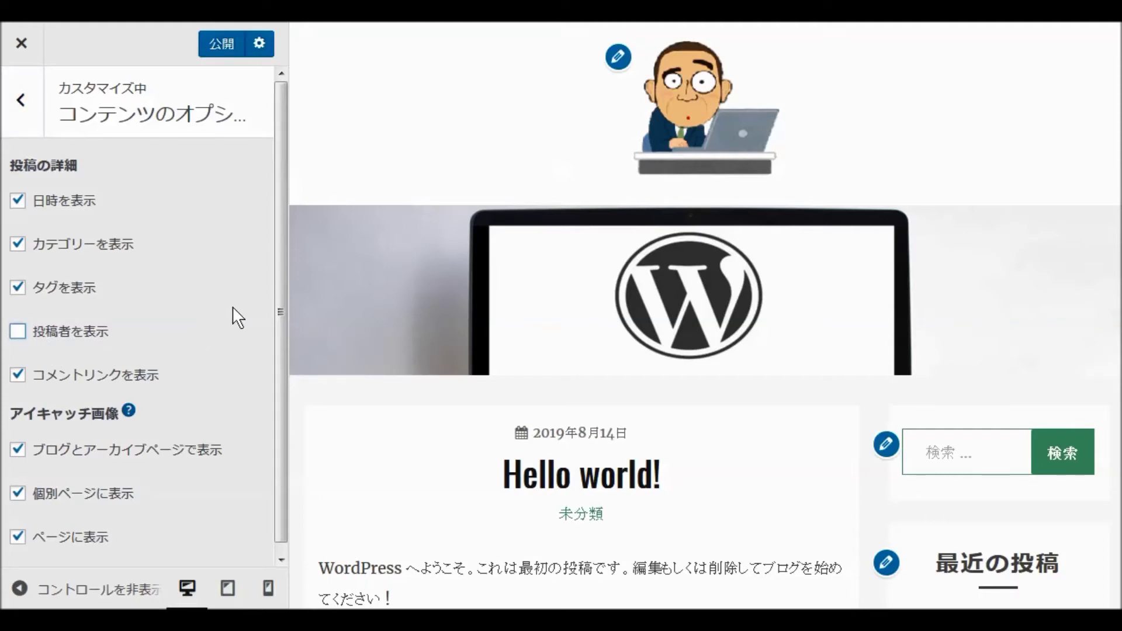
{"action": "scroll", "coordinate": [186, 331], "scroll_direction": "down", "scroll_amount": 1}
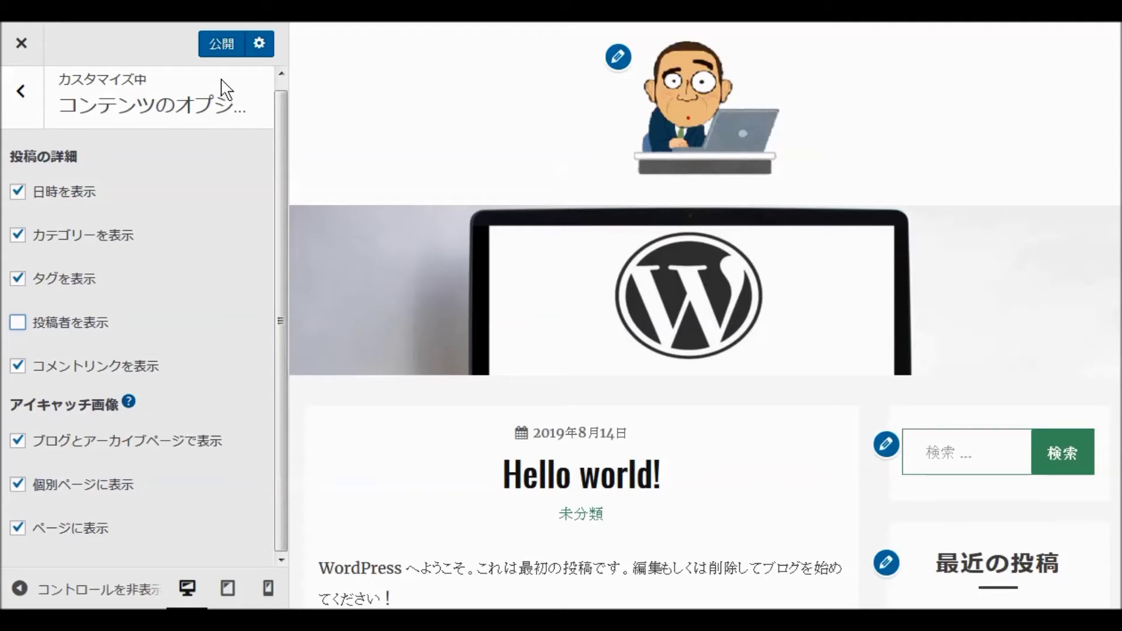
{"action": "left_click", "coordinate": [221, 46]}
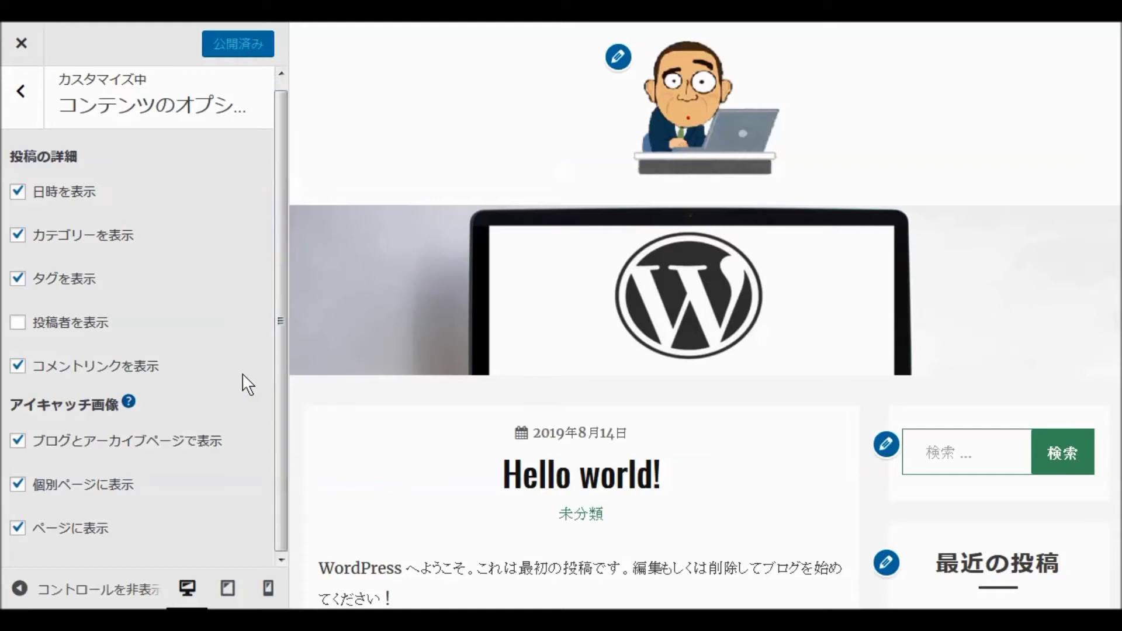
- Turn off the featured image on pages (ページに表示) and the comment link (コメントリンクを表示), publishing each change
{"action": "left_click", "coordinate": [18, 531]}
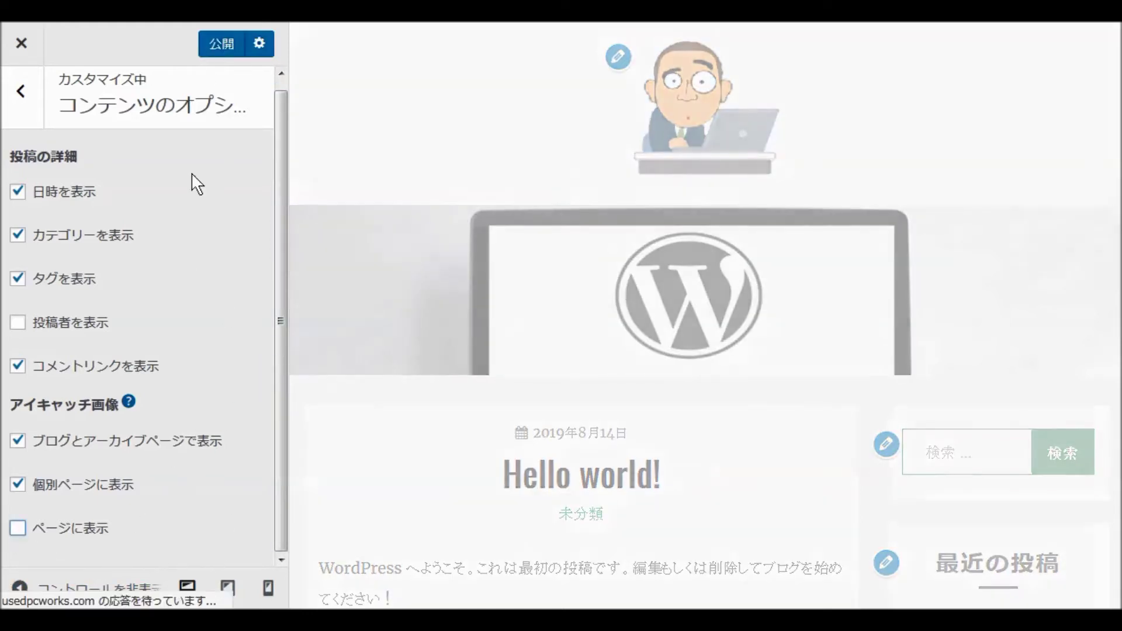
{"action": "left_click", "coordinate": [221, 45]}
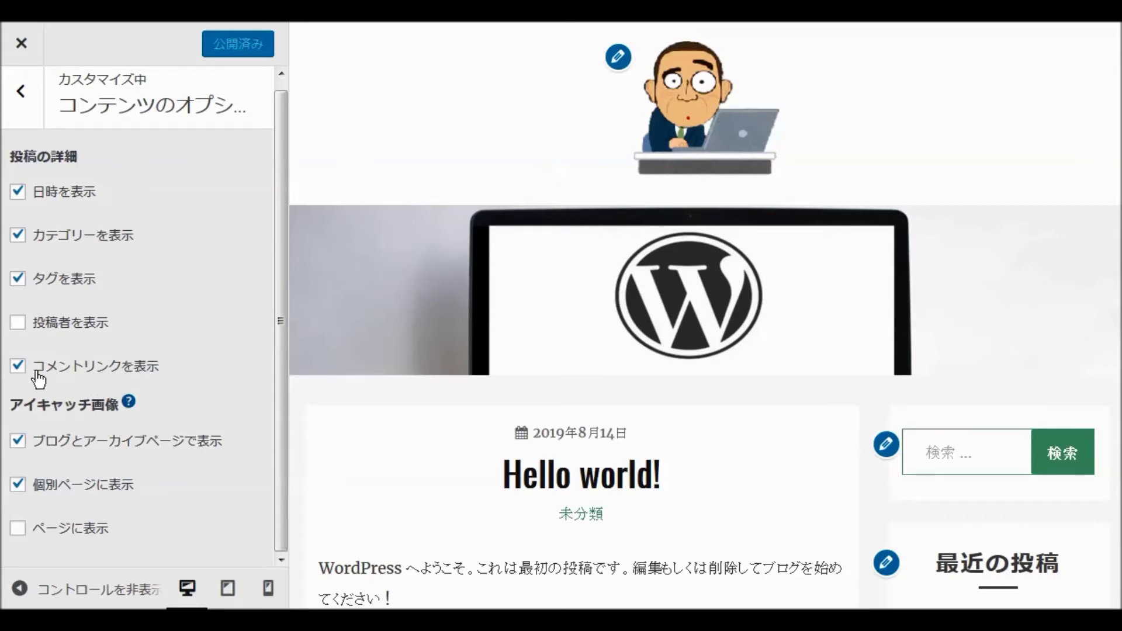
{"action": "left_click", "coordinate": [18, 367]}
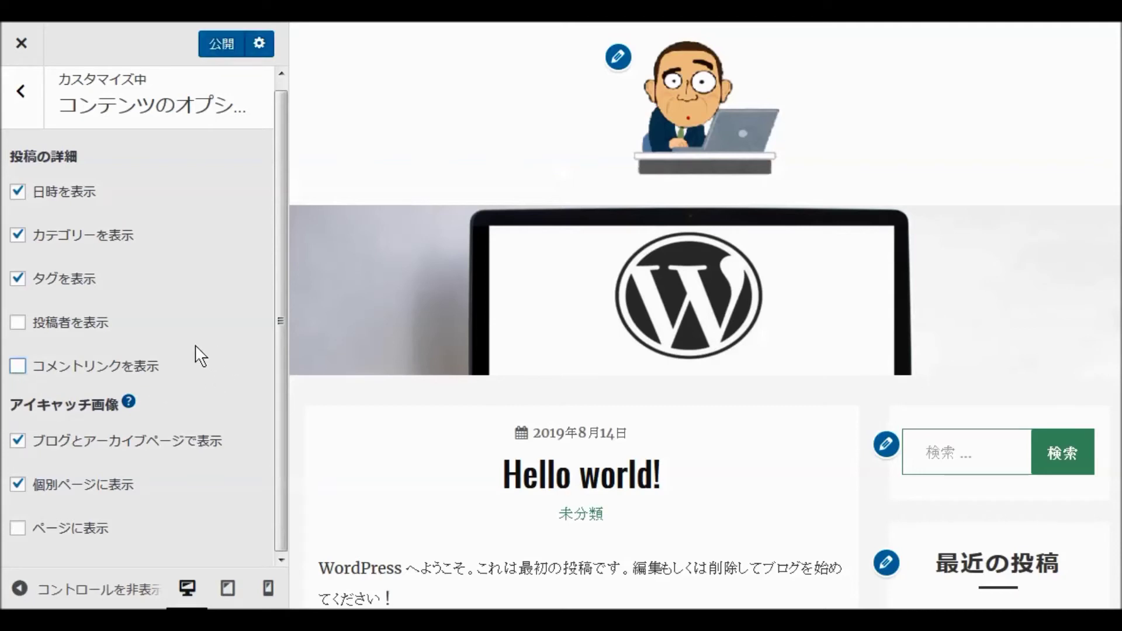
{"action": "left_click", "coordinate": [223, 52]}
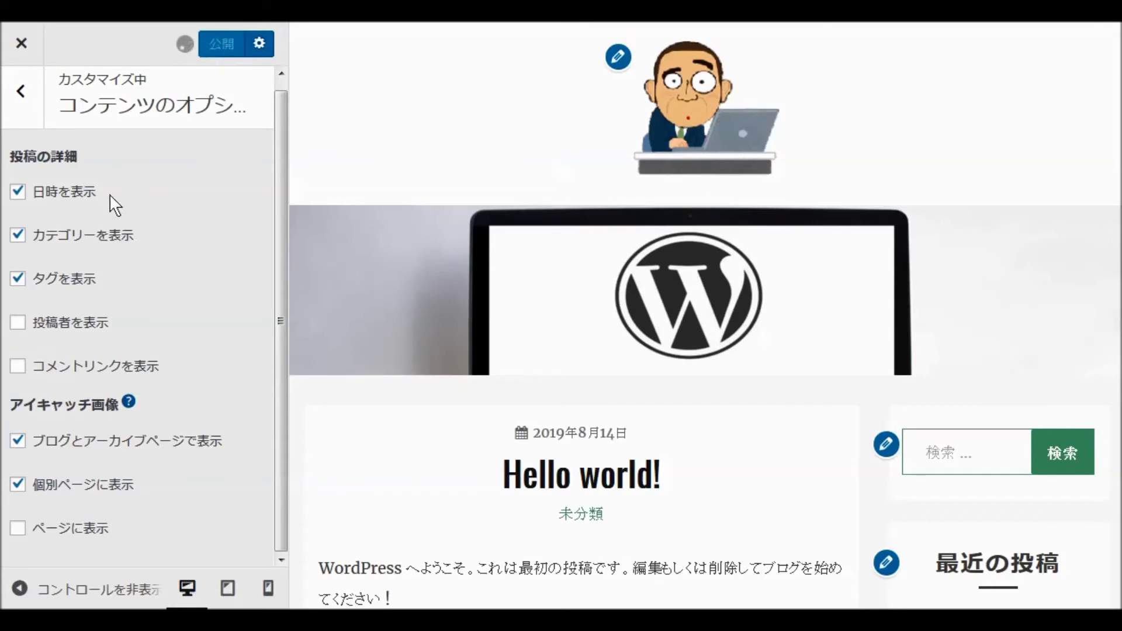
- Leave the content options, check the post and sidebar in the preview, and close the customizer
{"action": "left_click", "coordinate": [23, 94]}
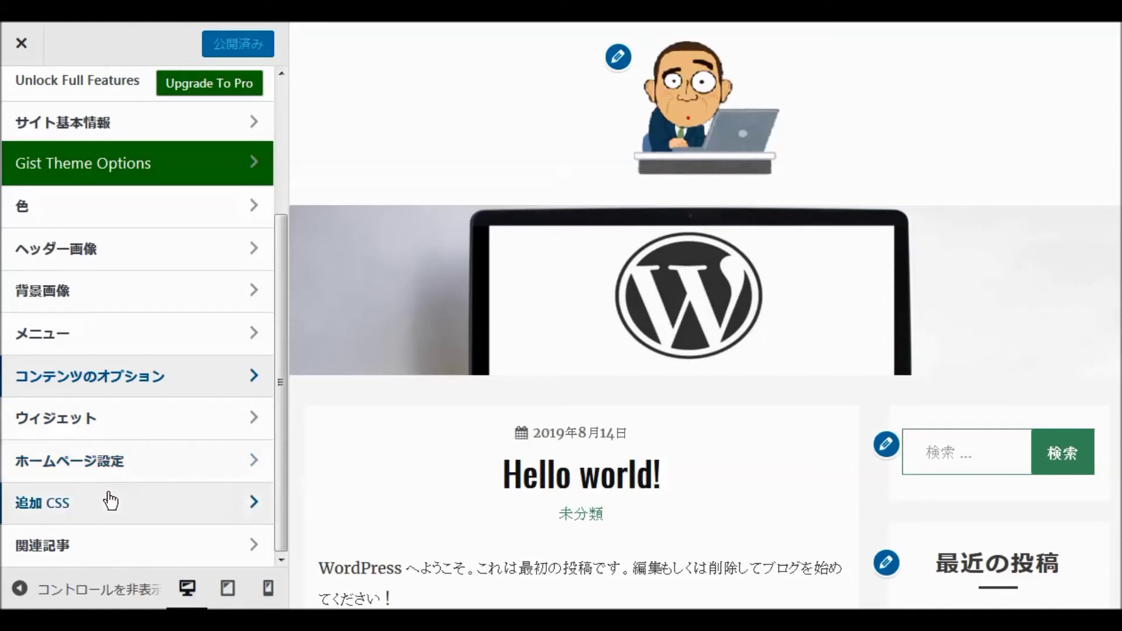
{"action": "scroll", "coordinate": [483, 326], "scroll_direction": "down", "scroll_amount": 6}
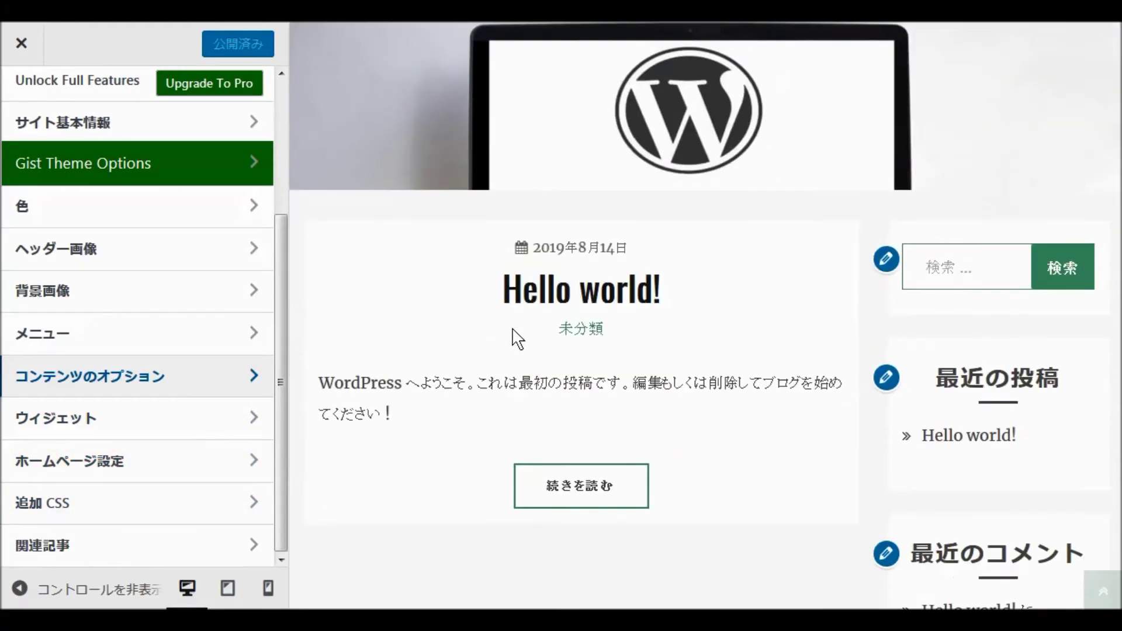
{"action": "scroll", "coordinate": [519, 342], "scroll_direction": "down", "scroll_amount": 4}
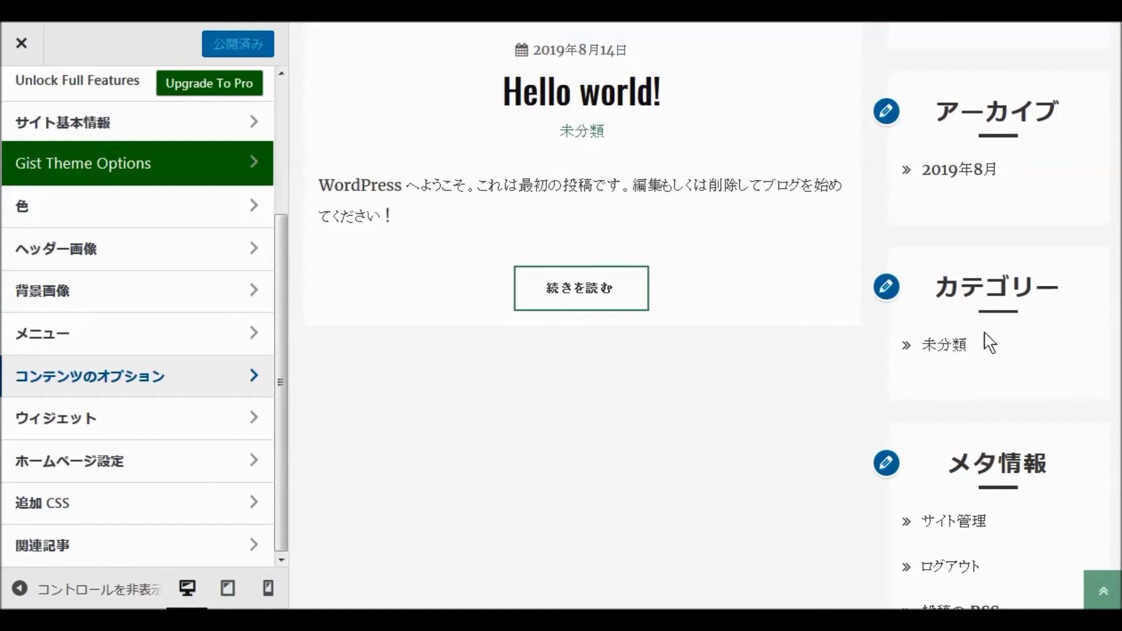
{"action": "left_click", "coordinate": [21, 43]}
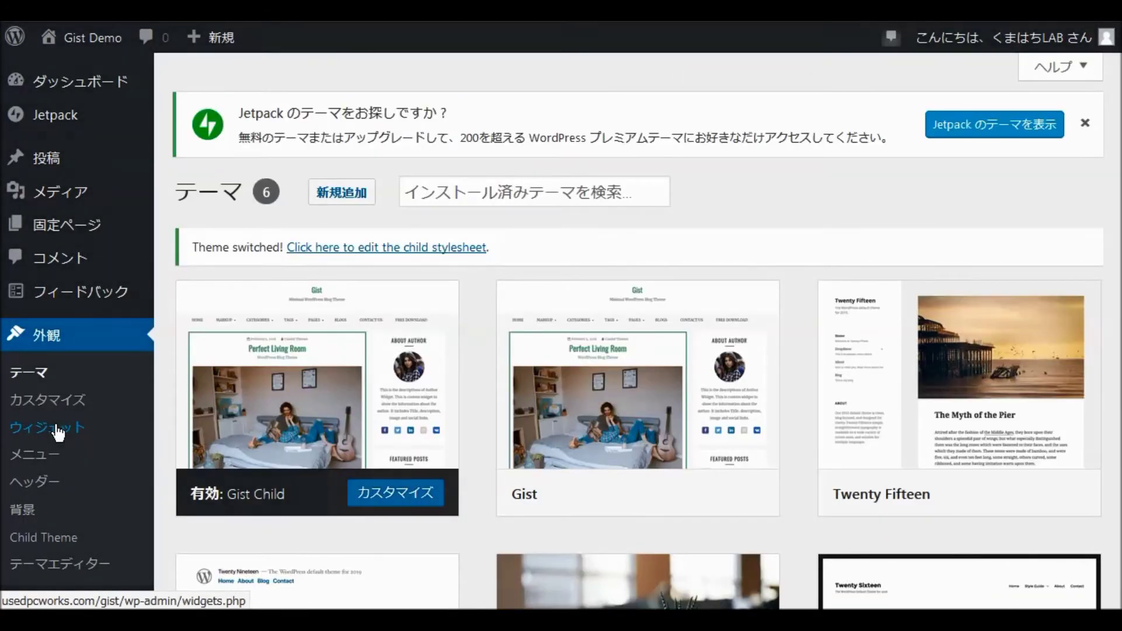
- Go to the widget management page (ウィジェット) and delete the メタ情報 widget from the Sidebar
{"action": "left_click", "coordinate": [57, 432]}
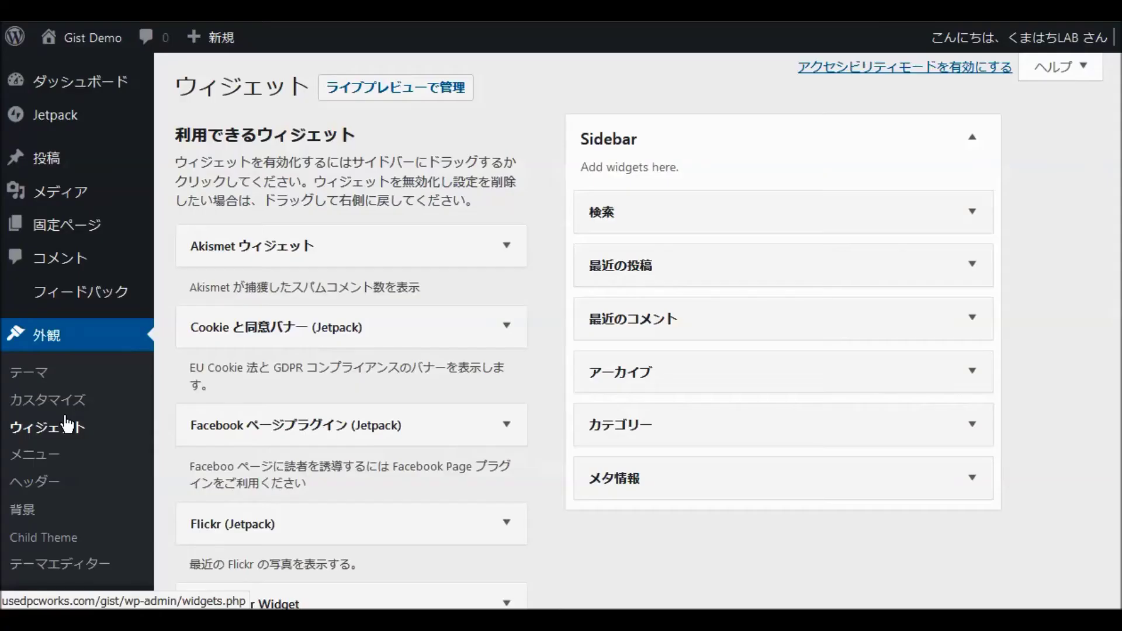
{"action": "left_click", "coordinate": [974, 479]}
{"action": "scroll", "coordinate": [978, 485], "scroll_direction": "down", "scroll_amount": 2}
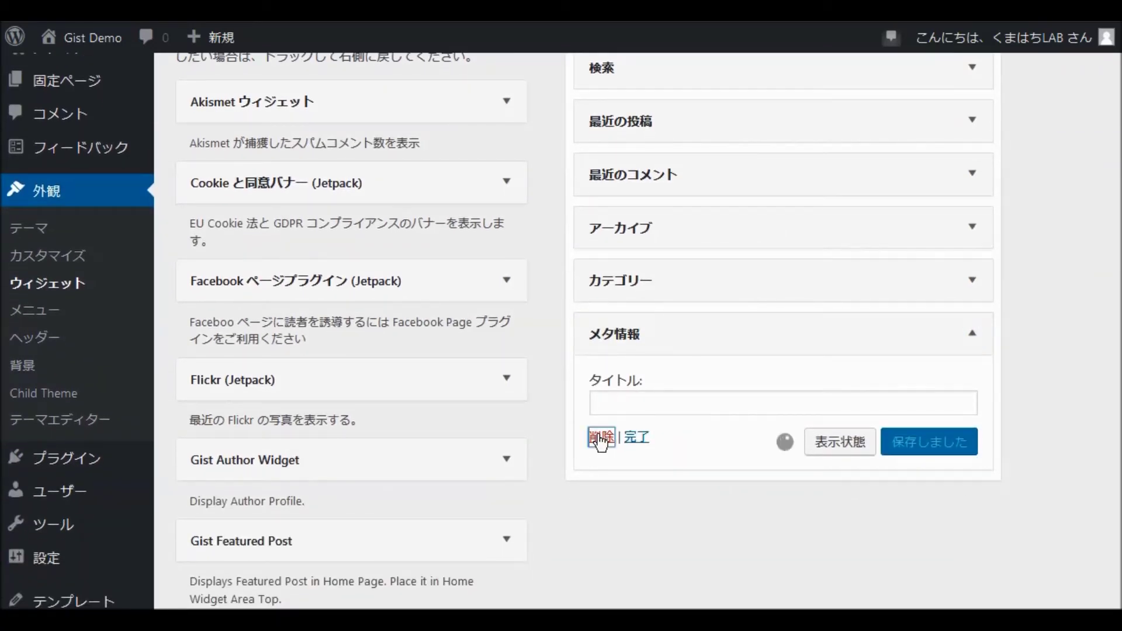
- Enable the hierarchy display (階層を表示) for the カテゴリー widget in the Sidebar and save it
{"action": "left_click", "coordinate": [973, 286]}
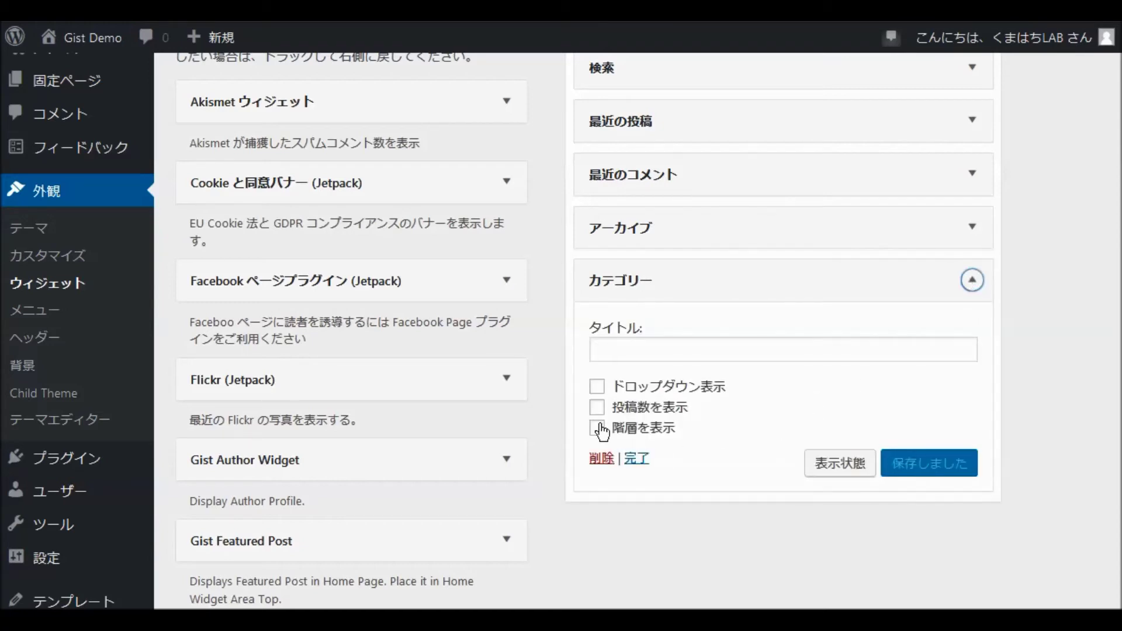
{"action": "left_click", "coordinate": [598, 429]}
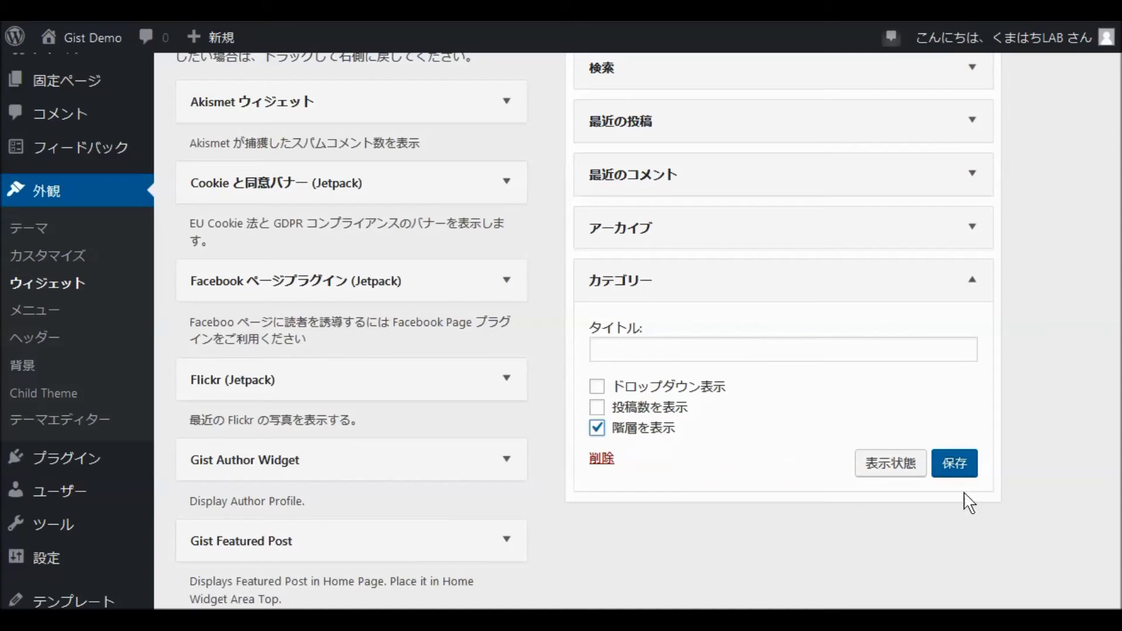
{"action": "left_click", "coordinate": [960, 470]}
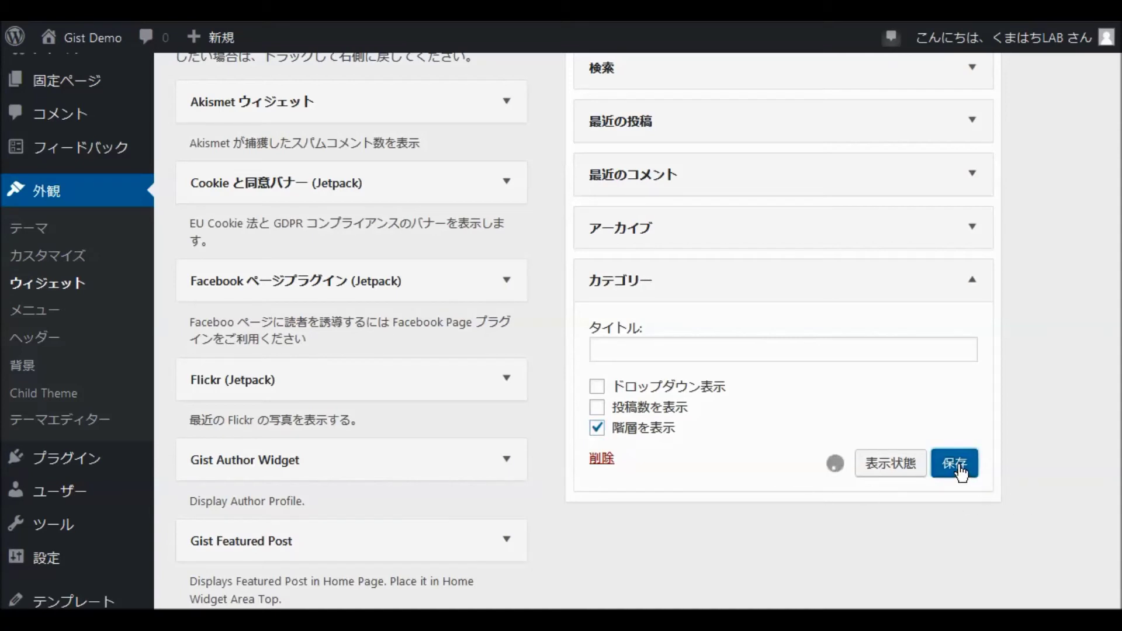
- Delete the アーカイブ and 最近のコメント widgets from the Sidebar and collapse the カテゴリー widget
{"action": "left_click", "coordinate": [977, 234]}
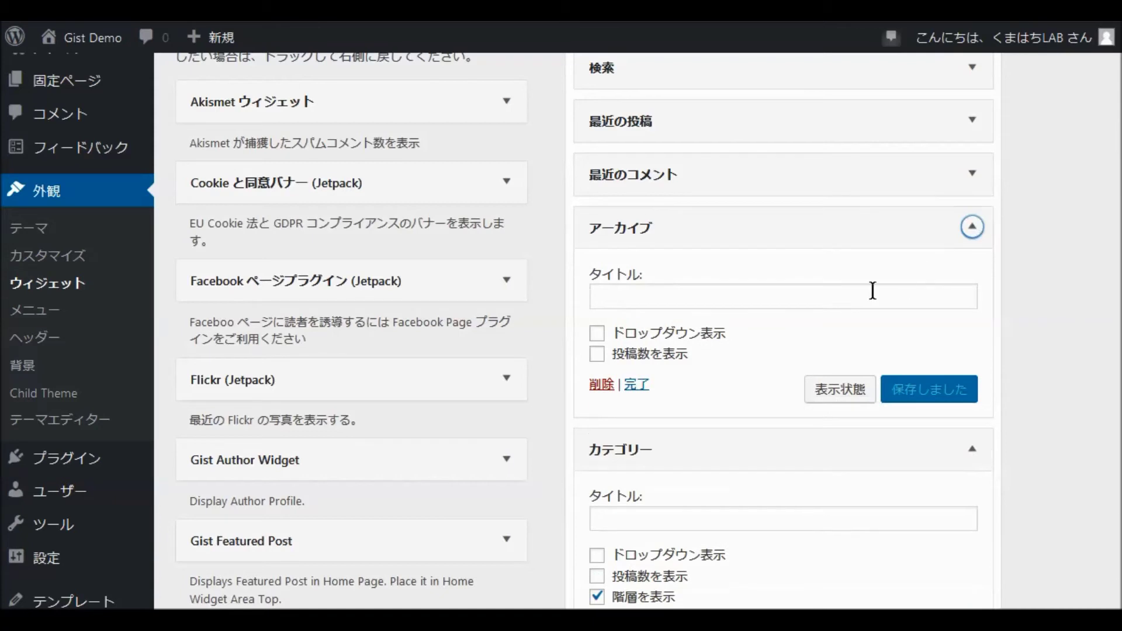
{"action": "left_click", "coordinate": [604, 386]}
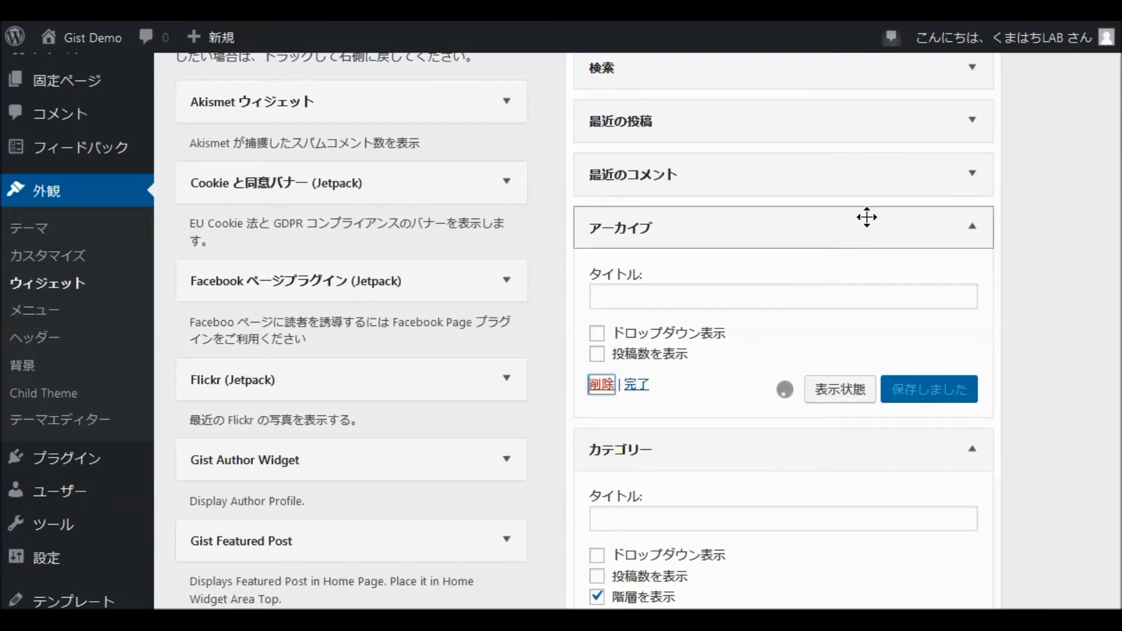
{"action": "left_click", "coordinate": [973, 174]}
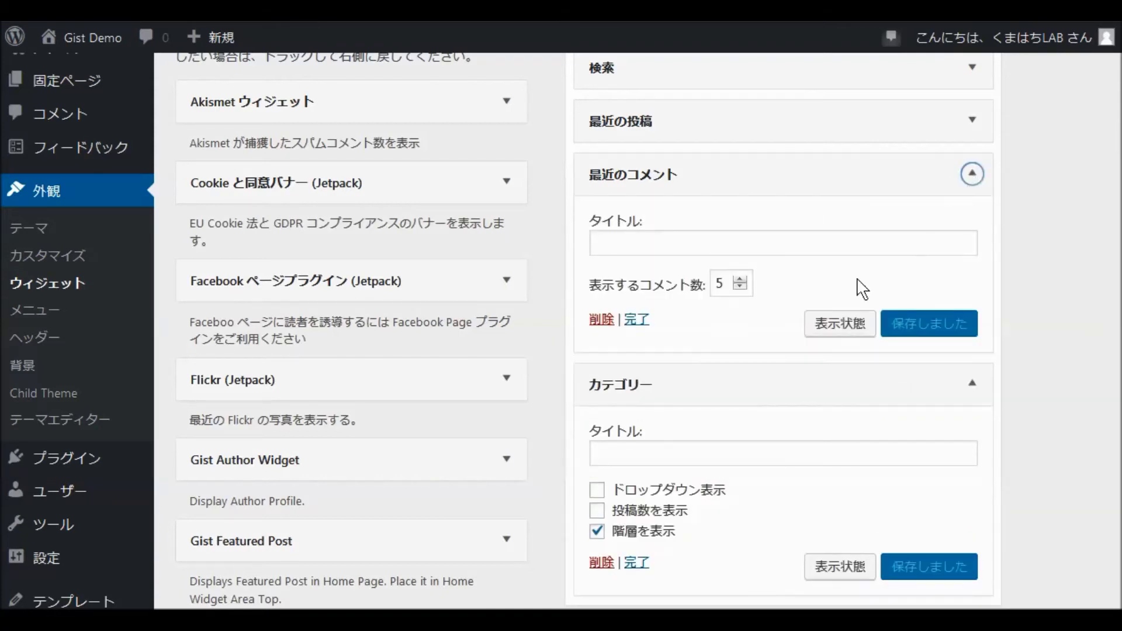
{"action": "left_click", "coordinate": [608, 322]}
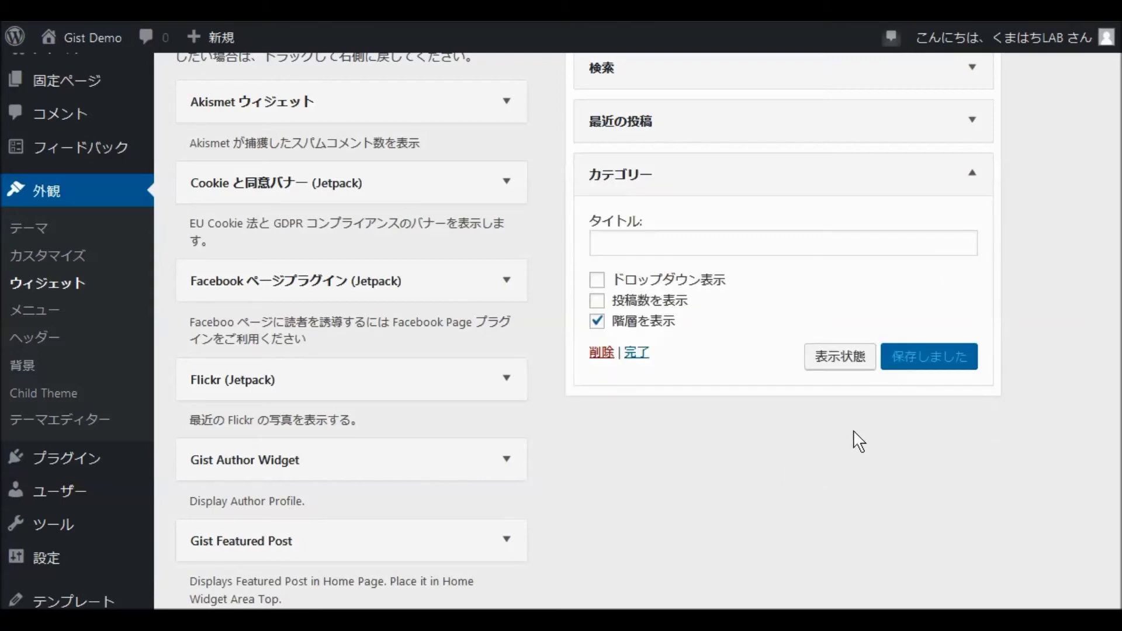
{"action": "scroll", "coordinate": [848, 450], "scroll_direction": "up", "scroll_amount": 3}
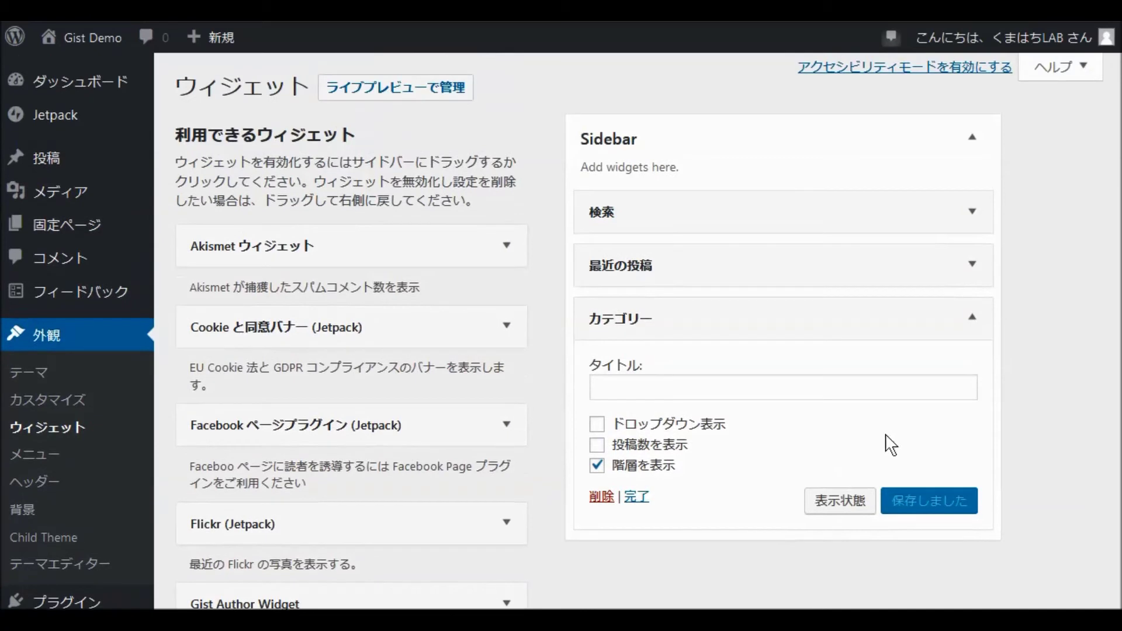
{"action": "left_click", "coordinate": [974, 320]}
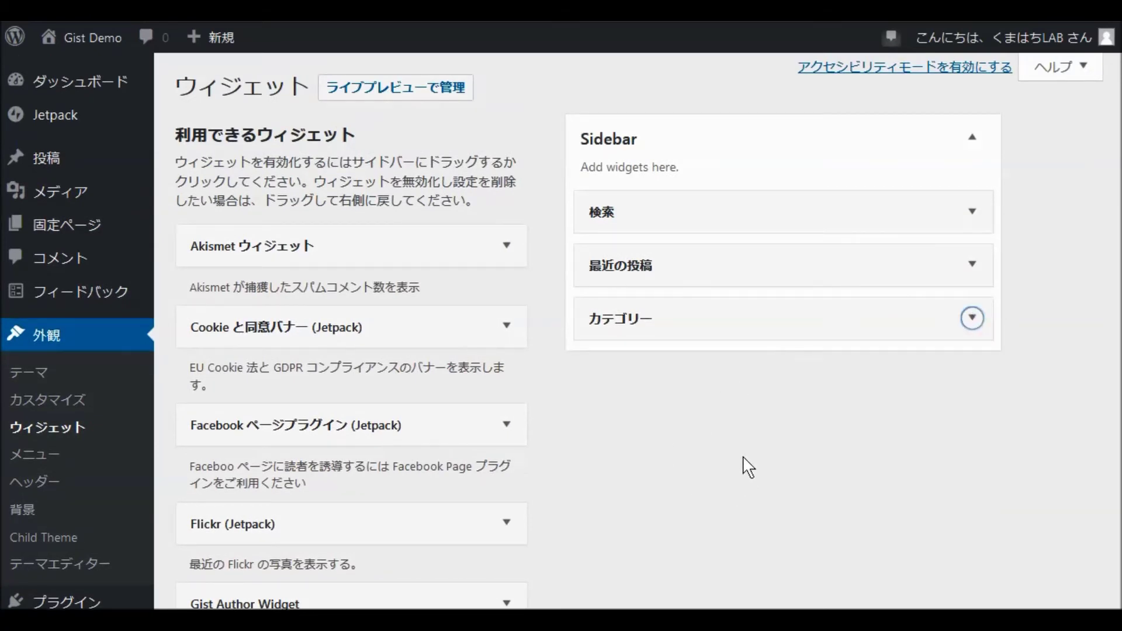
- Add the Gist Author Widget to the Sidebar between the 検索 and 最近の投稿 widgets
{"action": "scroll", "coordinate": [706, 514], "scroll_direction": "down", "scroll_amount": 1}
{"action": "scroll", "coordinate": [706, 516], "scroll_direction": "down", "scroll_amount": 5}
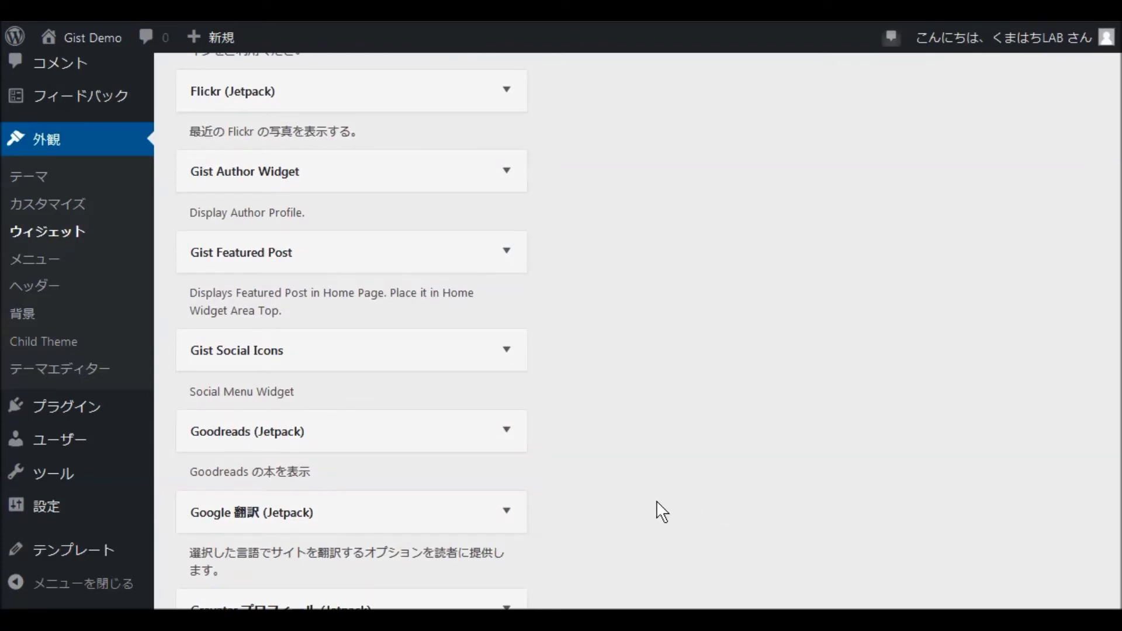
{"action": "scroll", "coordinate": [712, 485], "scroll_direction": "up", "scroll_amount": 1}
{"action": "scroll", "coordinate": [710, 483], "scroll_direction": "up", "scroll_amount": 2}
{"action": "scroll", "coordinate": [704, 478], "scroll_direction": "down", "scroll_amount": 2}
{"action": "scroll", "coordinate": [754, 439], "scroll_direction": "up", "scroll_amount": 1}
{"action": "scroll", "coordinate": [669, 491], "scroll_direction": "up", "scroll_amount": 5}
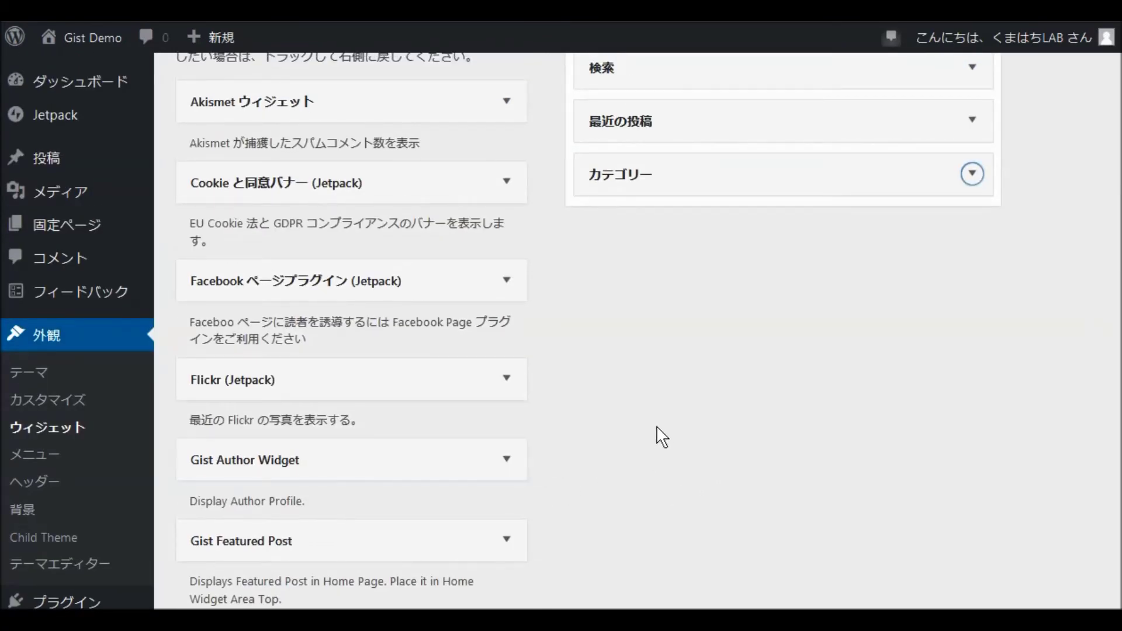
{"action": "scroll", "coordinate": [657, 435], "scroll_direction": "up", "scroll_amount": 2}
{"action": "scroll", "coordinate": [653, 432], "scroll_direction": "up", "scroll_amount": 1}
{"action": "left_click_drag", "start_coordinate": [376, 594], "coordinate": [758, 244]}
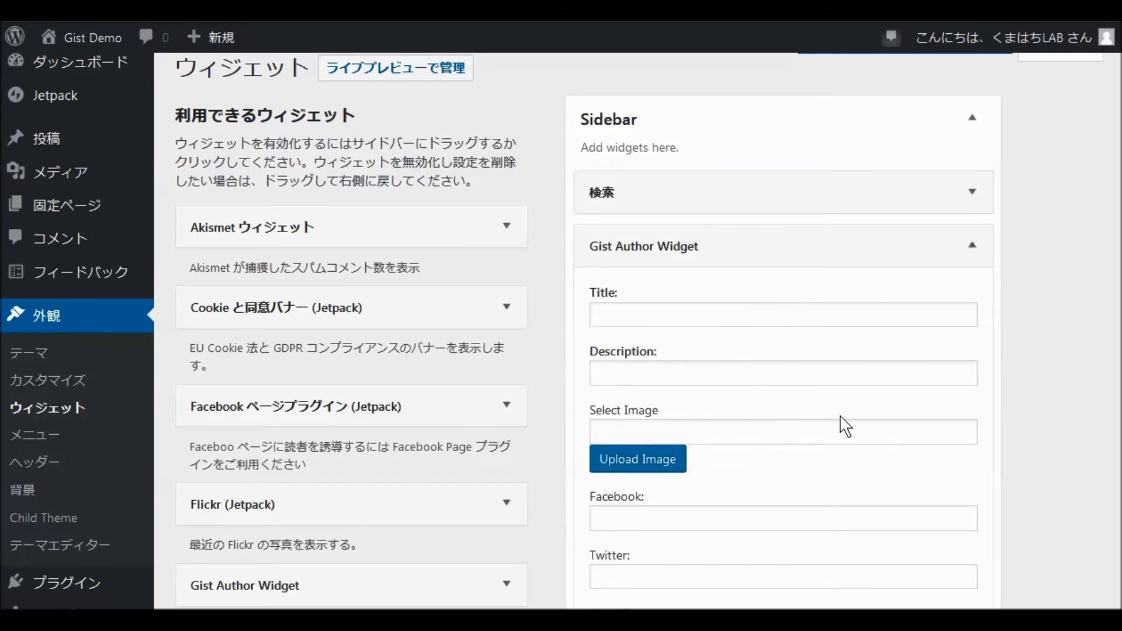
- Look through the Gist Author Widget's fields and set its image to 908_logo-150.png from the media library
{"action": "scroll", "coordinate": [757, 474], "scroll_direction": "down", "scroll_amount": 4}
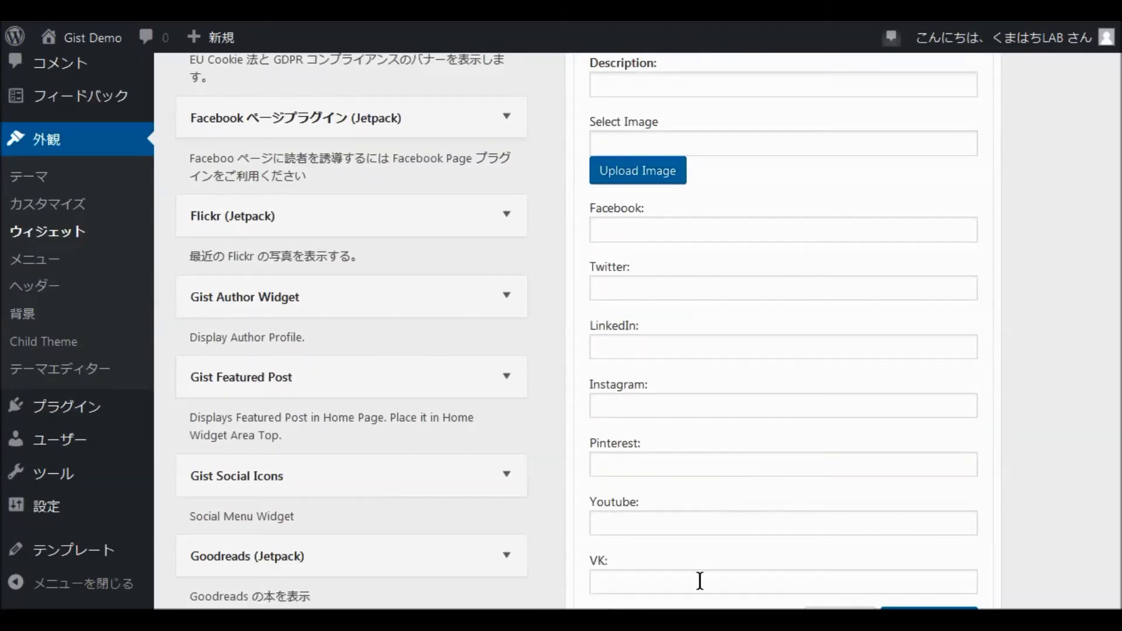
{"action": "scroll", "coordinate": [757, 493], "scroll_direction": "down", "scroll_amount": 5}
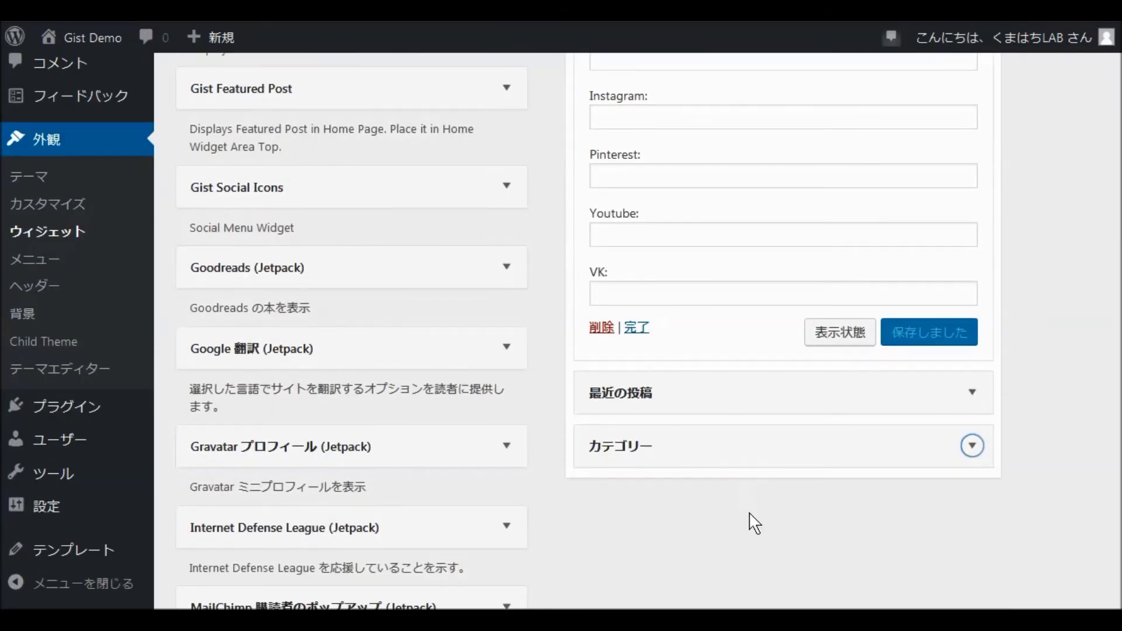
{"action": "scroll", "coordinate": [756, 522], "scroll_direction": "up", "scroll_amount": 10}
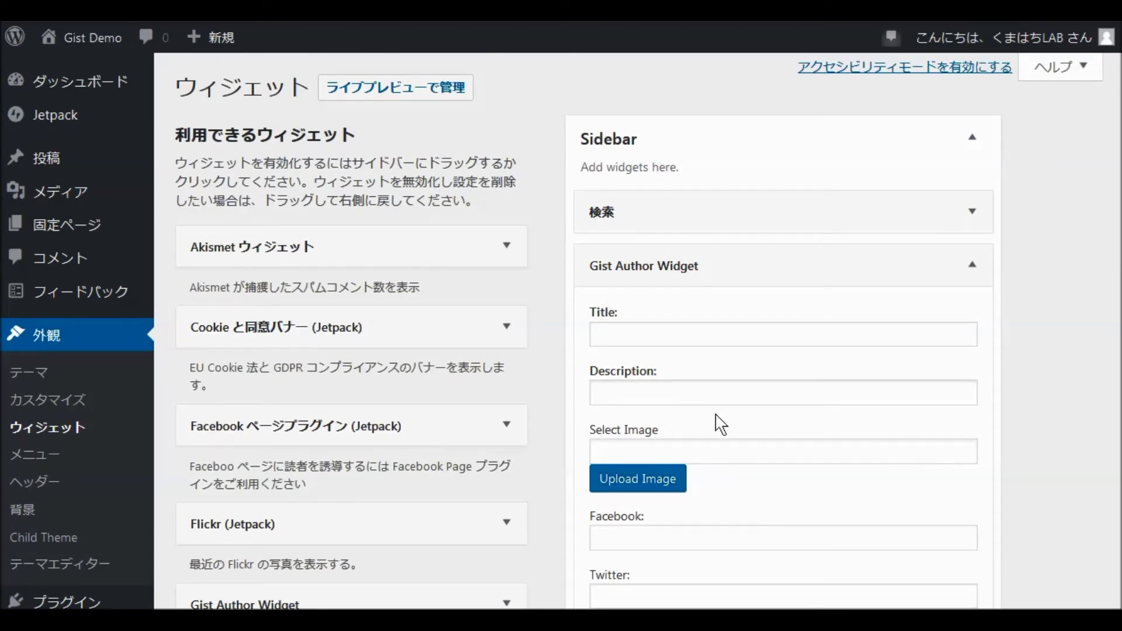
{"action": "left_click", "coordinate": [669, 483]}
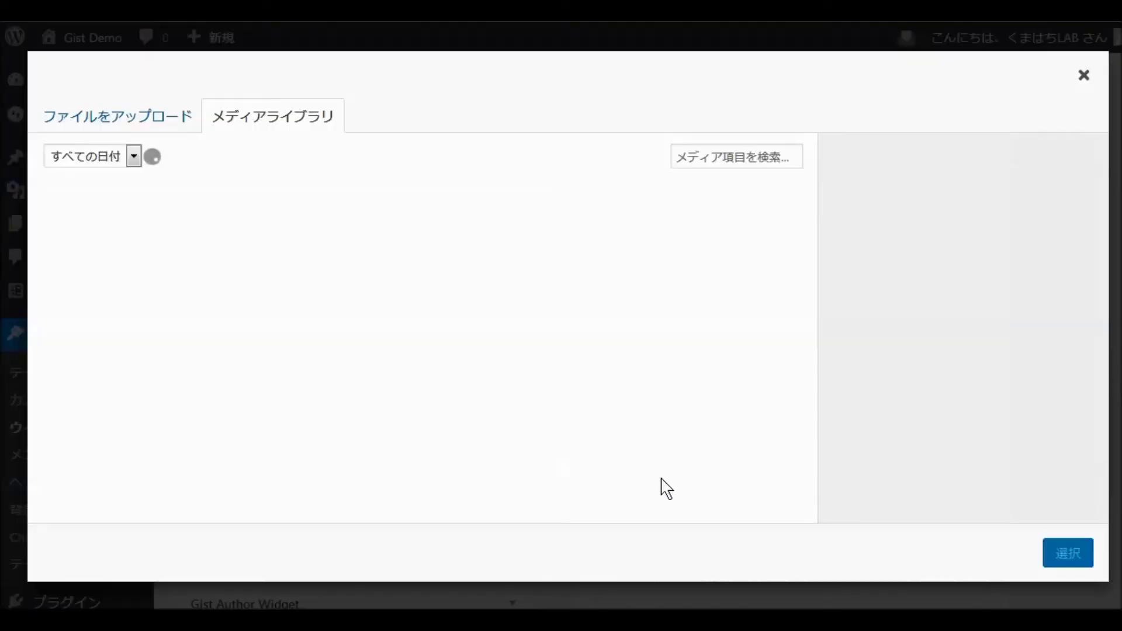
{"action": "left_click", "coordinate": [412, 272]}
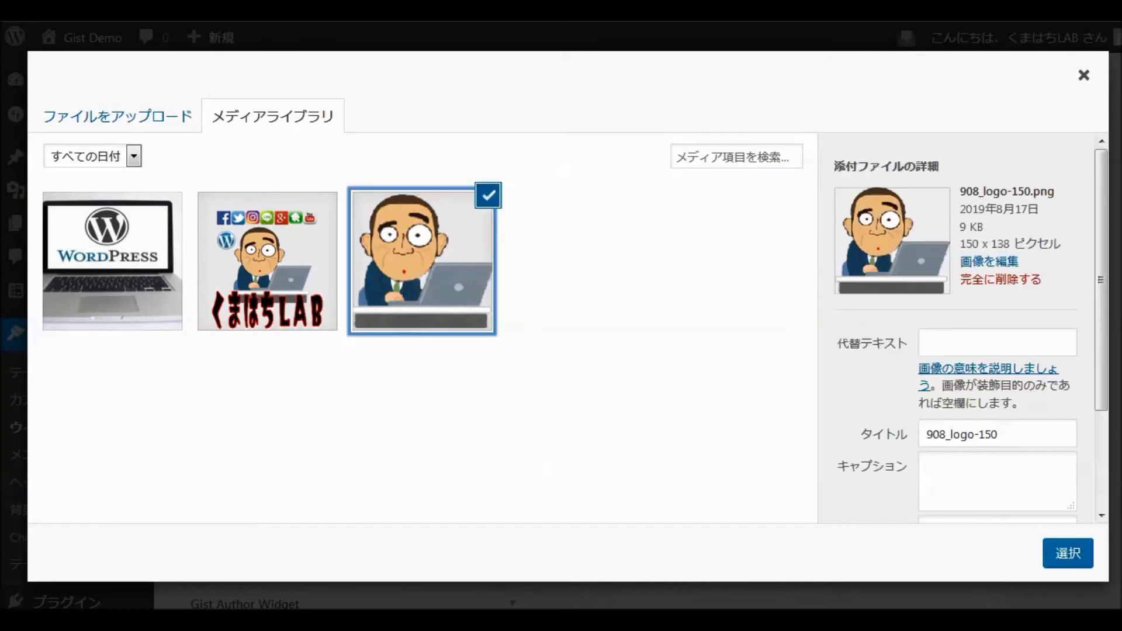
{"action": "left_click", "coordinate": [1065, 551]}
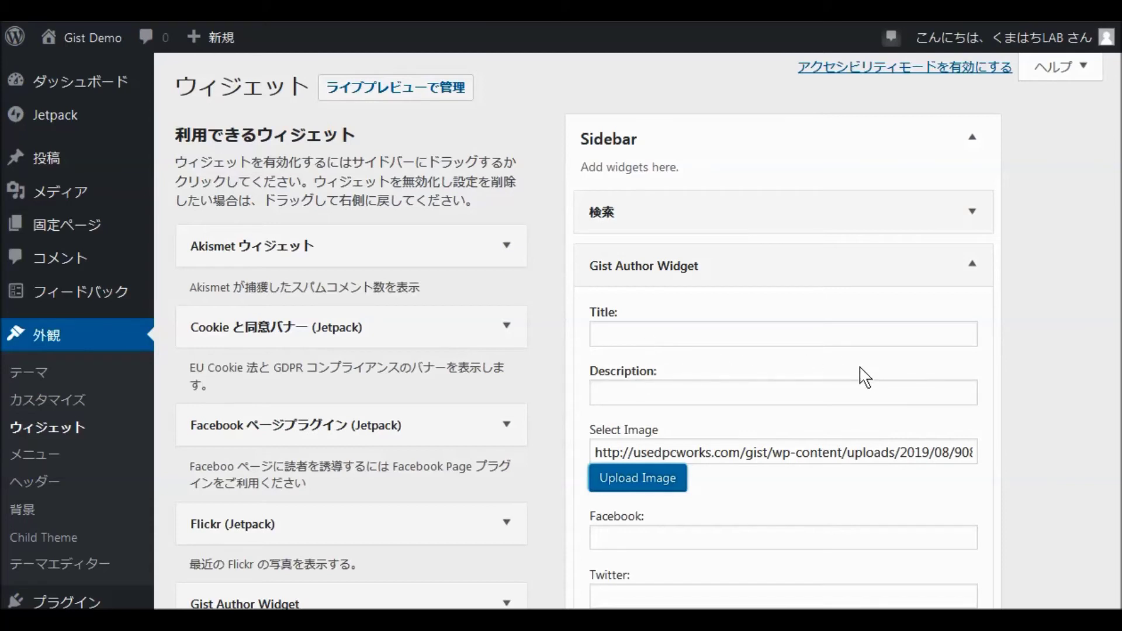
- Title the Gist Author Widget くまはちLAB, set its description to WordPressを使ったホームページ作成, and save the widget
{"action": "left_click", "coordinate": [621, 334]}
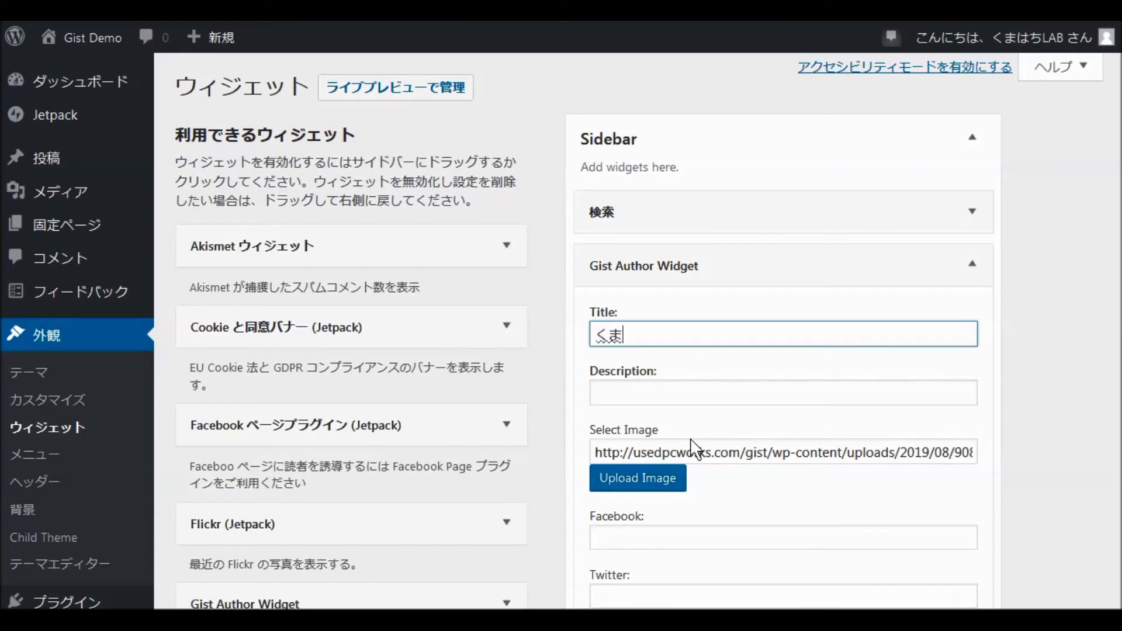
{"action": "key", "text": "Return"}
{"action": "left_click", "coordinate": [609, 398]}
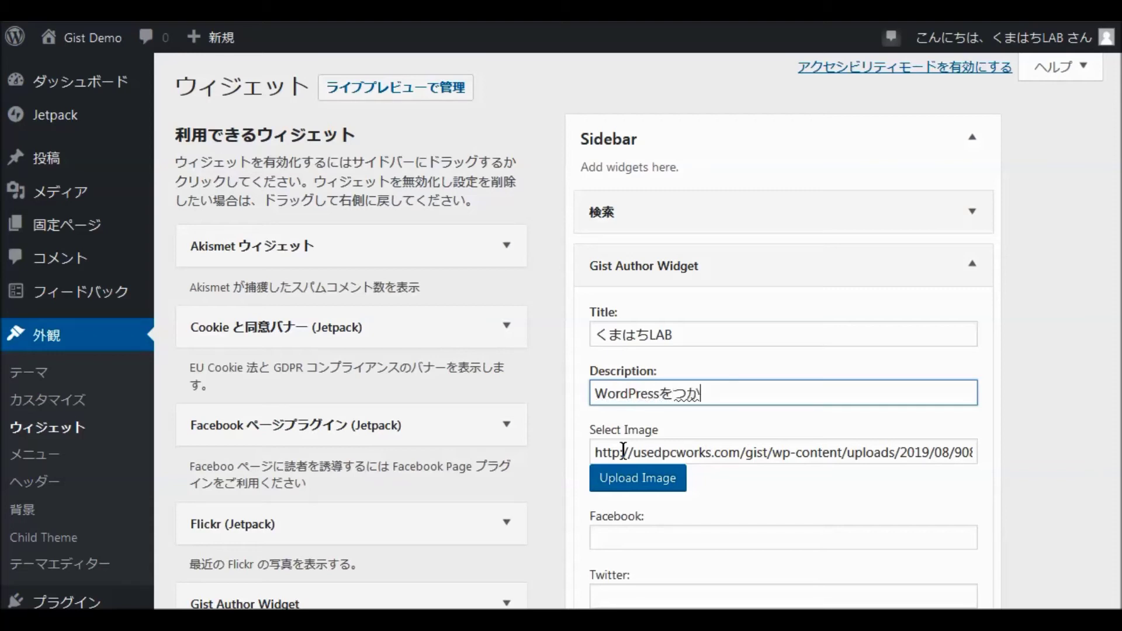
{"action": "type", "text": "ta"}
{"action": "key", "text": "space"}
{"action": "type", "text": "ho"}
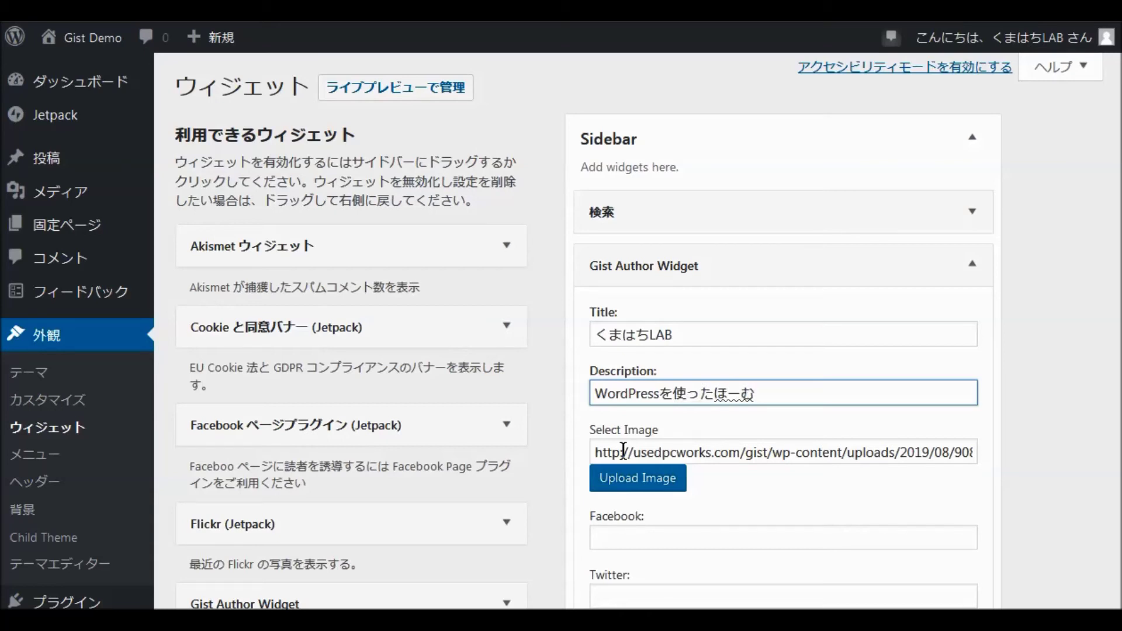
{"action": "type", "text": "i"}
{"action": "key", "text": "space"}
{"action": "type", "text": "sakusei"}
{"action": "key", "text": "space"}
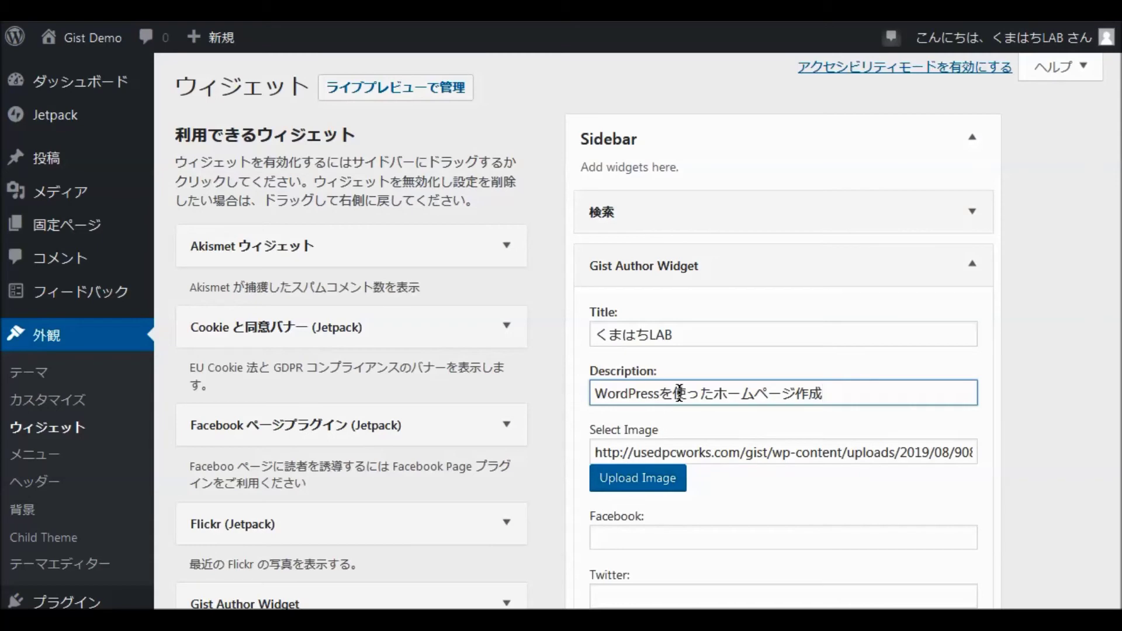
{"action": "scroll", "coordinate": [679, 393], "scroll_direction": "down", "scroll_amount": 10}
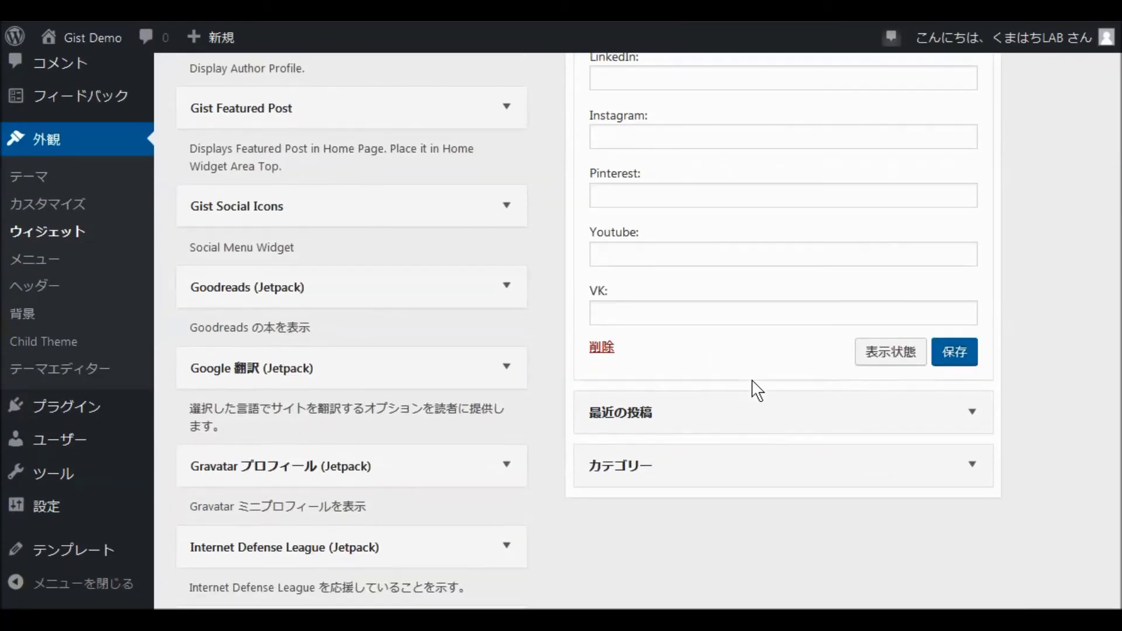
{"action": "left_click", "coordinate": [953, 352]}
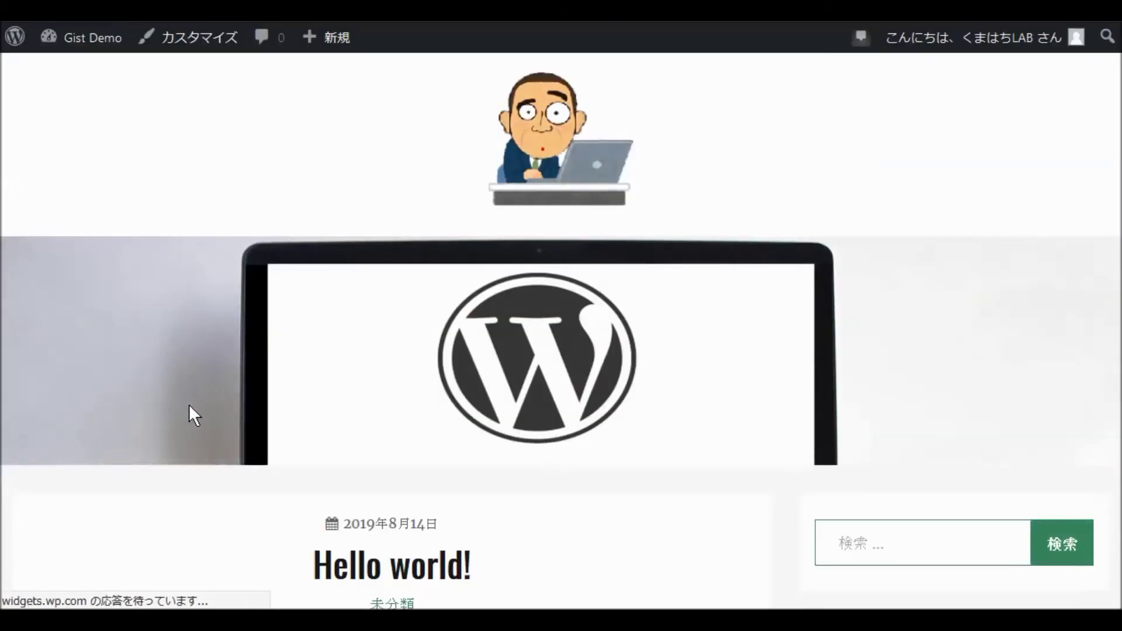
- Check how the author profile and the other sidebar widgets appear on the site's front page
{"action": "scroll", "coordinate": [396, 381], "scroll_direction": "down", "scroll_amount": 7}
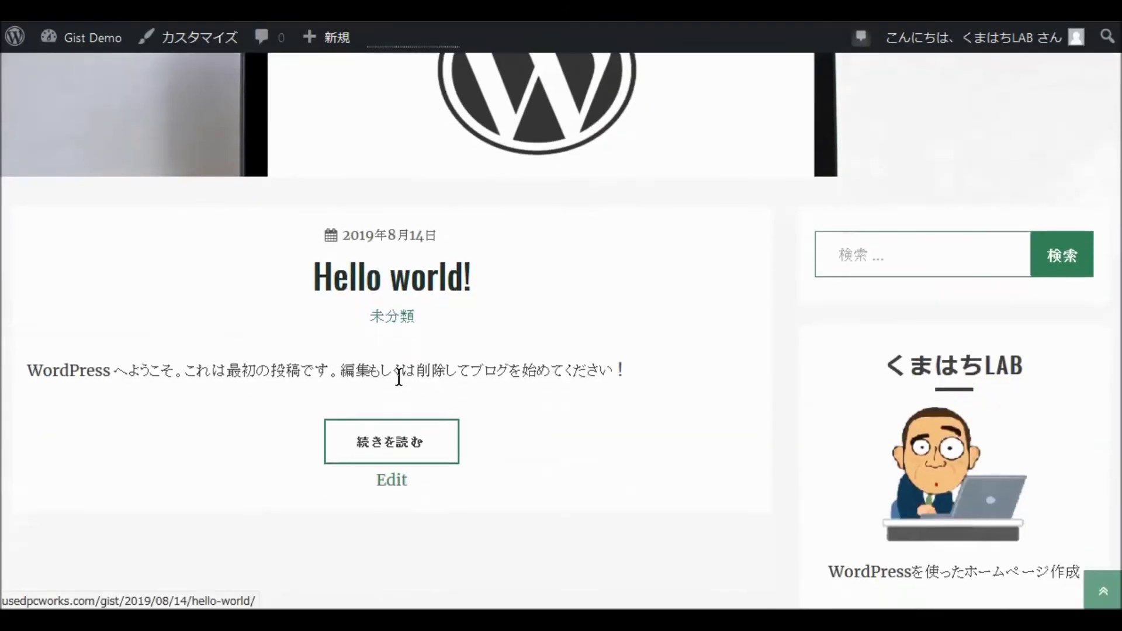
{"action": "scroll", "coordinate": [533, 441], "scroll_direction": "down", "scroll_amount": 1}
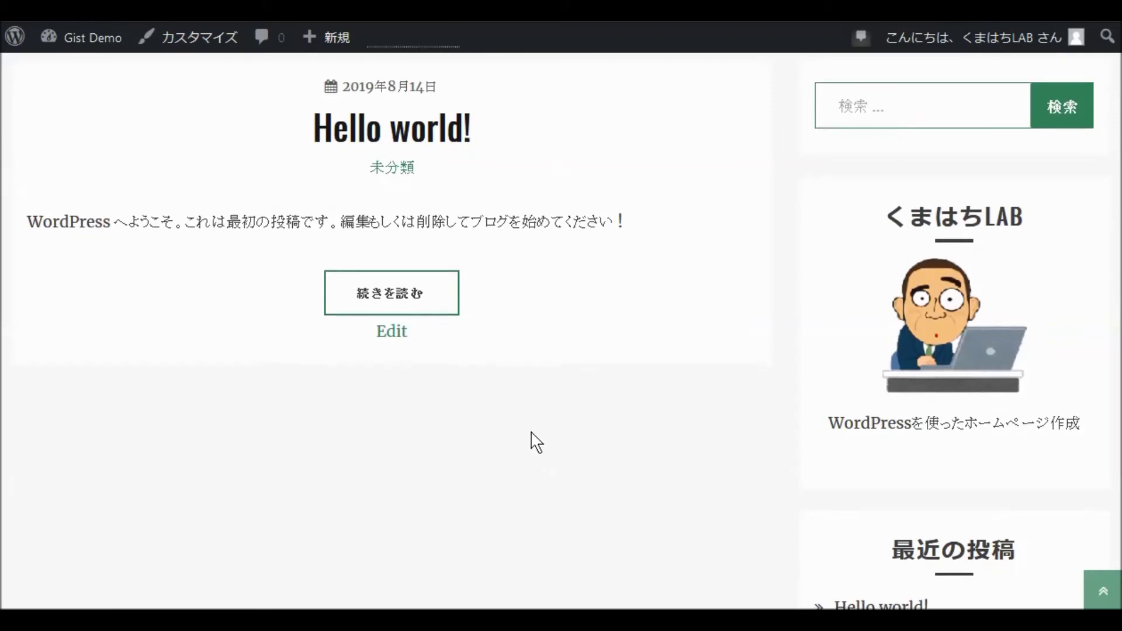
{"action": "scroll", "coordinate": [538, 446], "scroll_direction": "down", "scroll_amount": 2}
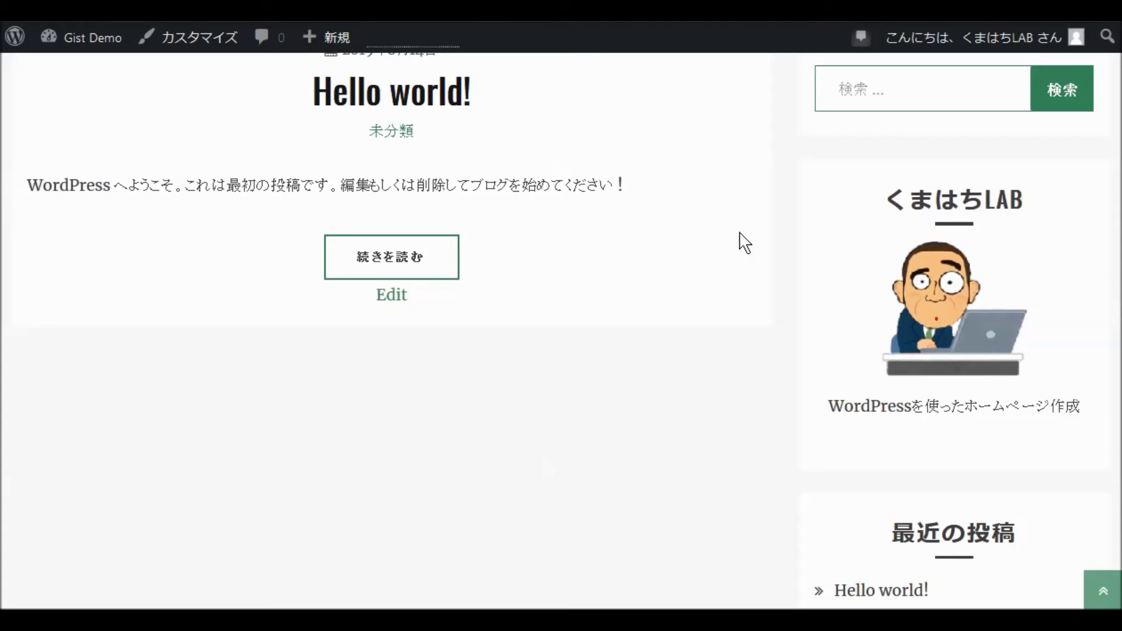
- Open the full Hello world! post from the front page and examine its breadcrumbs, content, sharing section, comments and sidebar
{"action": "left_click", "coordinate": [394, 267]}
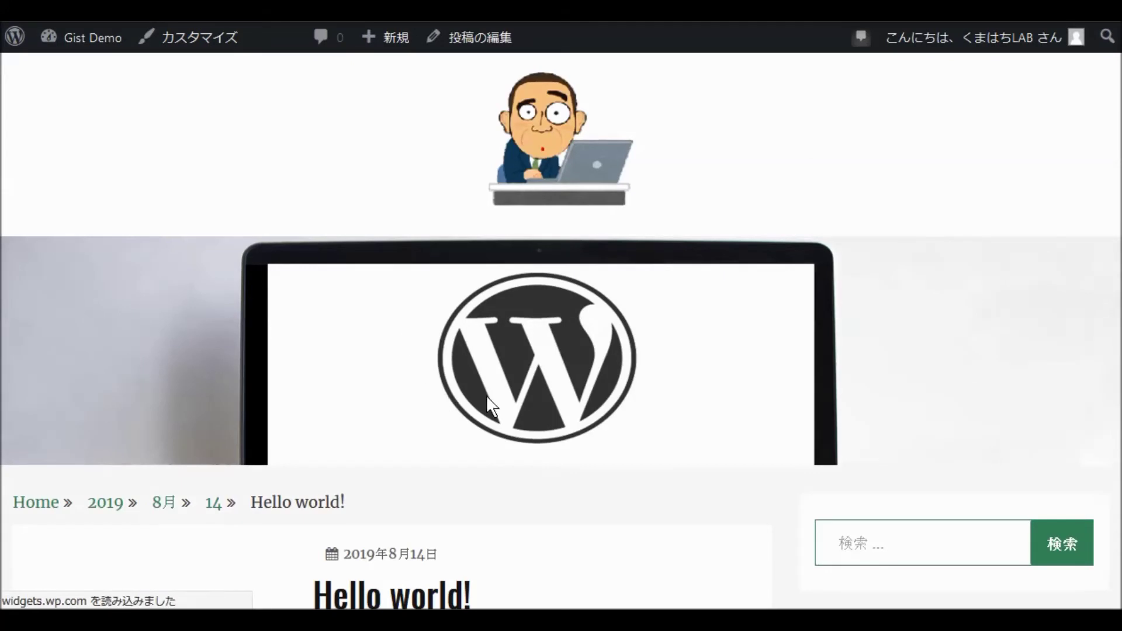
{"action": "scroll", "coordinate": [516, 401], "scroll_direction": "down", "scroll_amount": 4}
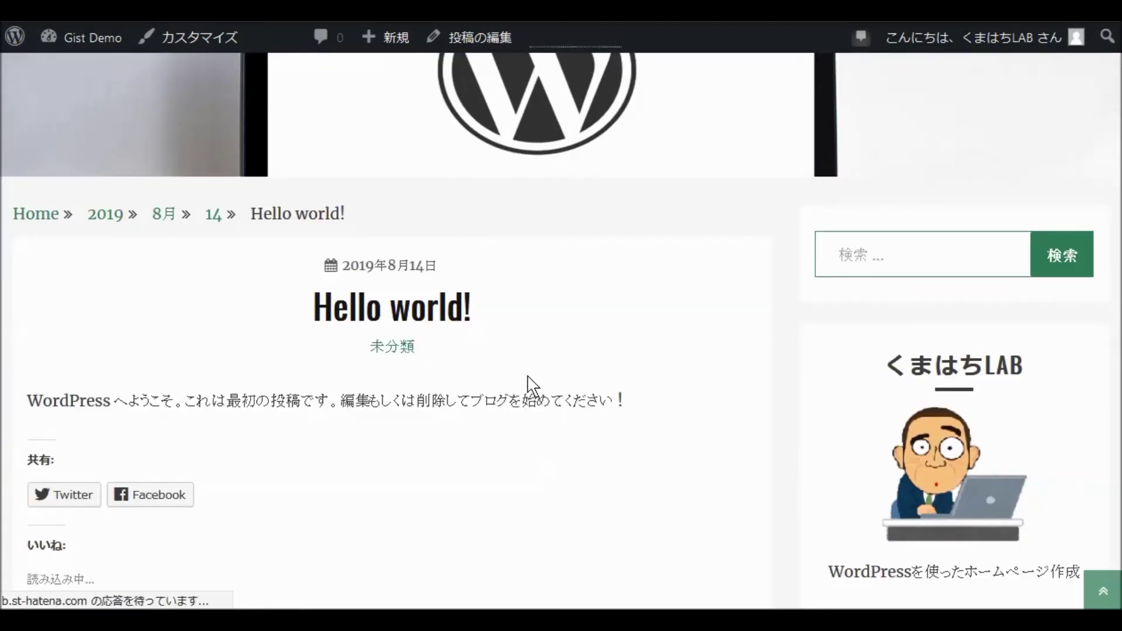
{"action": "scroll", "coordinate": [528, 384], "scroll_direction": "down", "scroll_amount": 2}
{"action": "scroll", "coordinate": [532, 386], "scroll_direction": "down", "scroll_amount": 2}
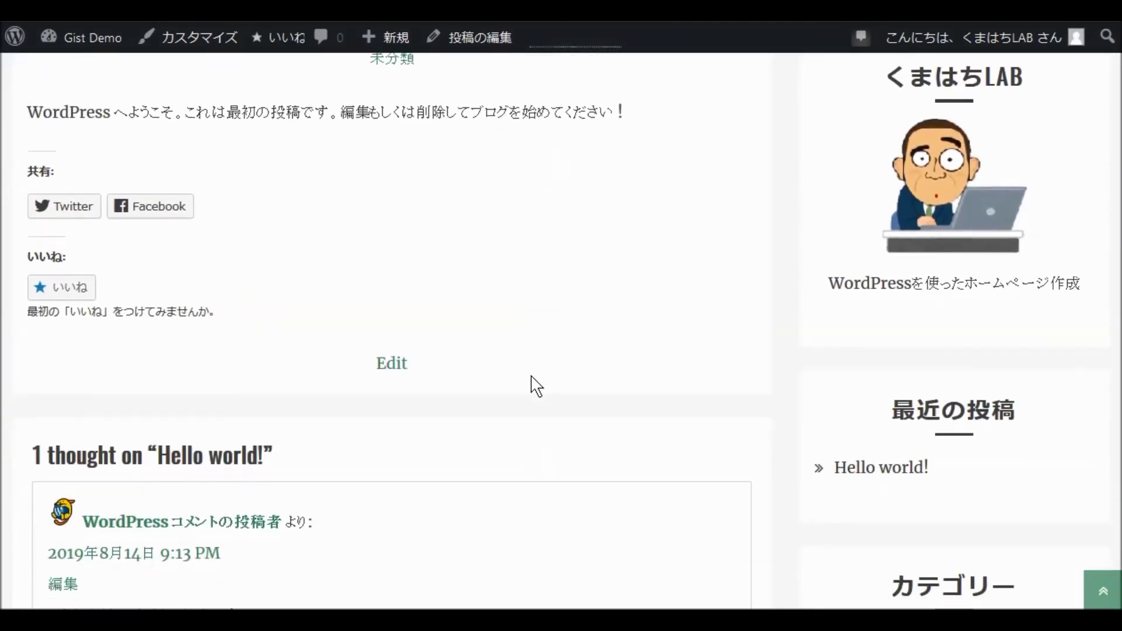
{"action": "scroll", "coordinate": [488, 271], "scroll_direction": "up", "scroll_amount": 2}
{"action": "scroll", "coordinate": [485, 266], "scroll_direction": "up", "scroll_amount": 2}
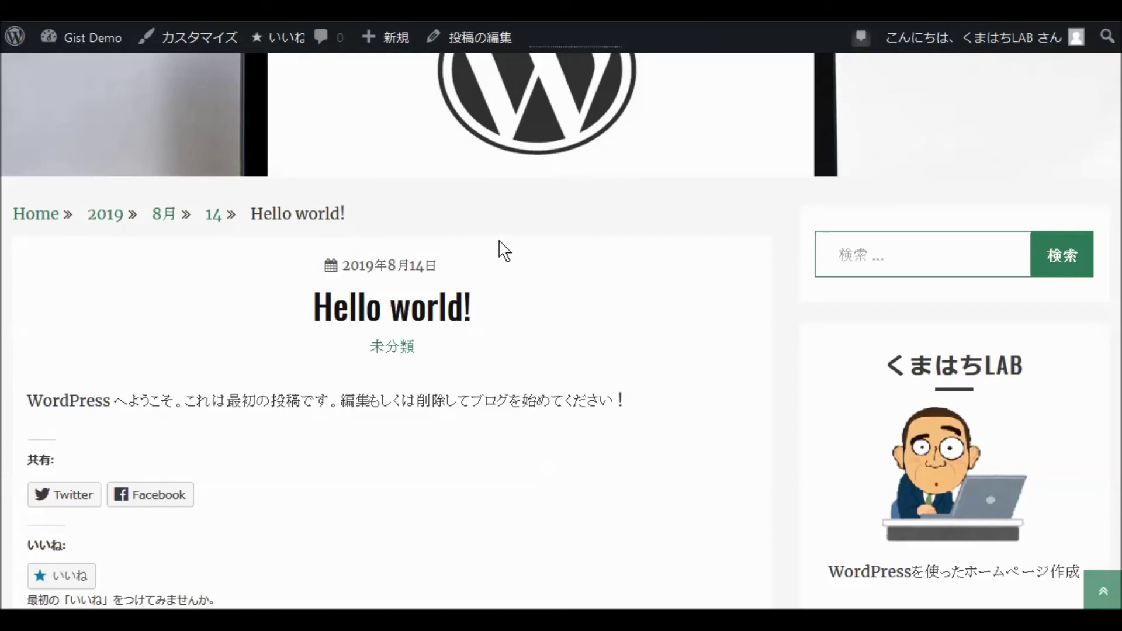
{"action": "scroll", "coordinate": [496, 259], "scroll_direction": "down", "scroll_amount": 7}
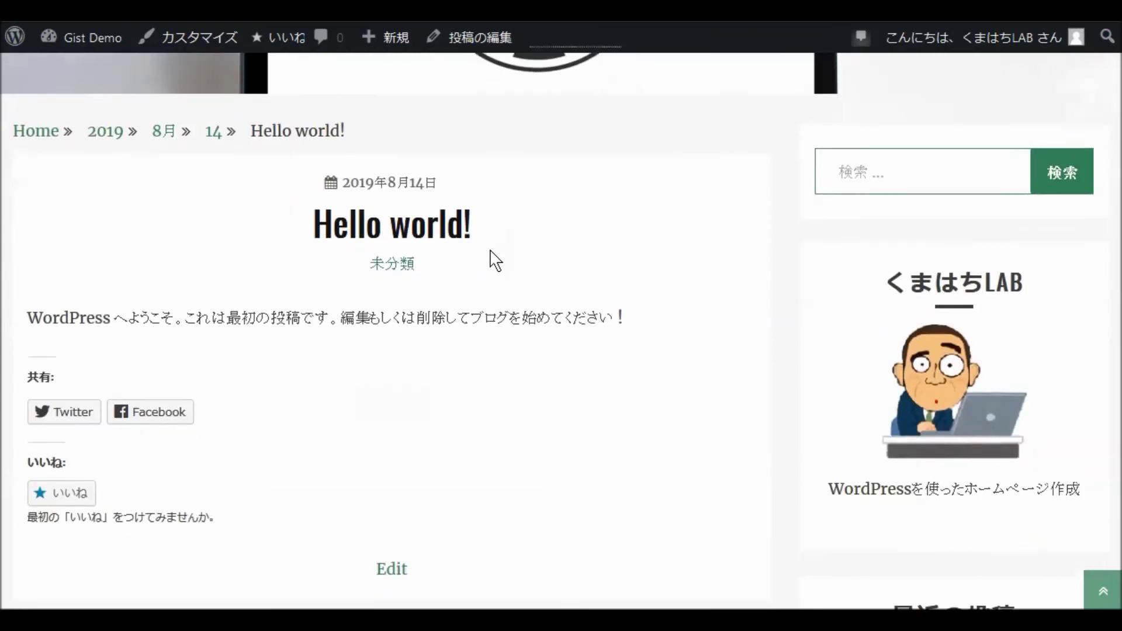
{"action": "scroll", "coordinate": [496, 267], "scroll_direction": "up", "scroll_amount": 10}
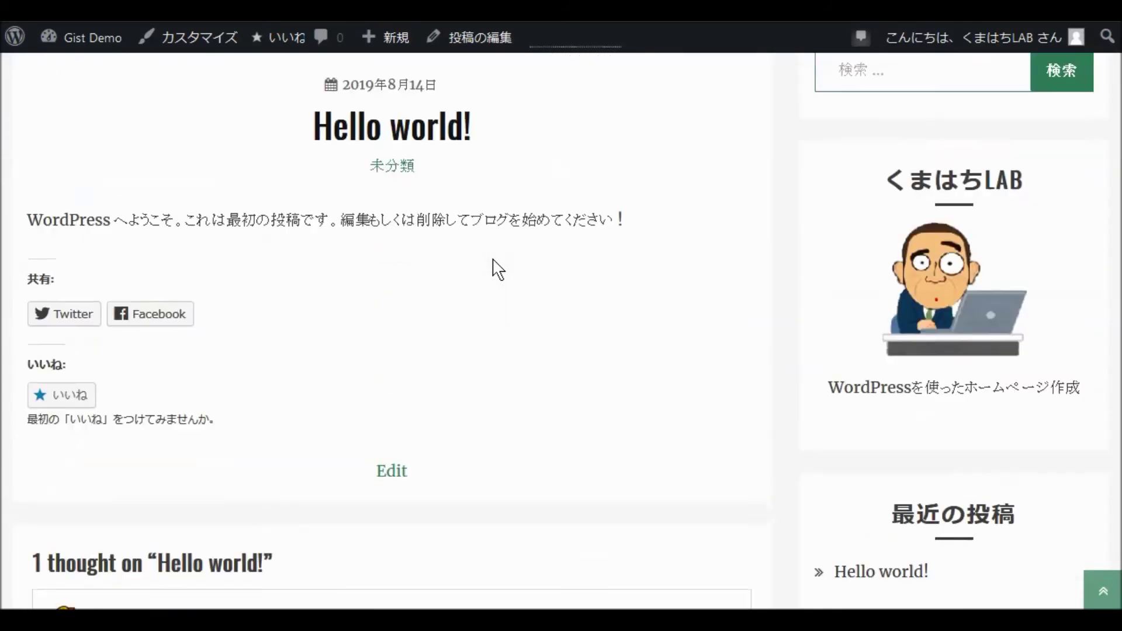